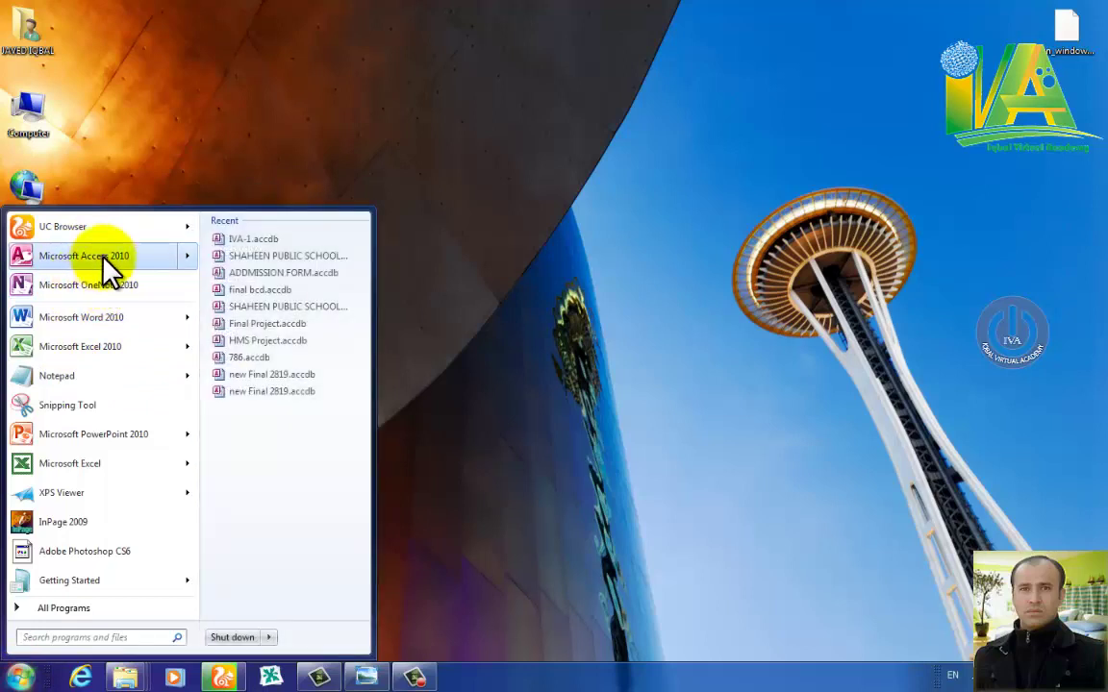
Unpin Microsoft Access 2010 and Microsoft OneNote 2010 from the Start menu.
right_click(104, 258)
click(156, 308)
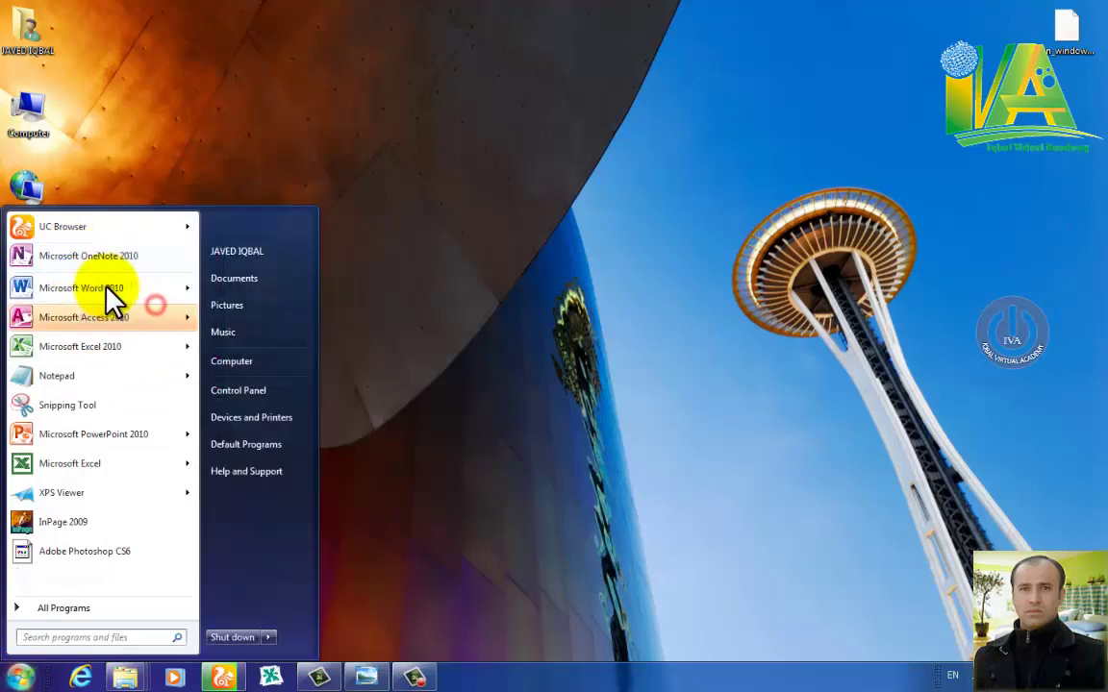
right_click(100, 269)
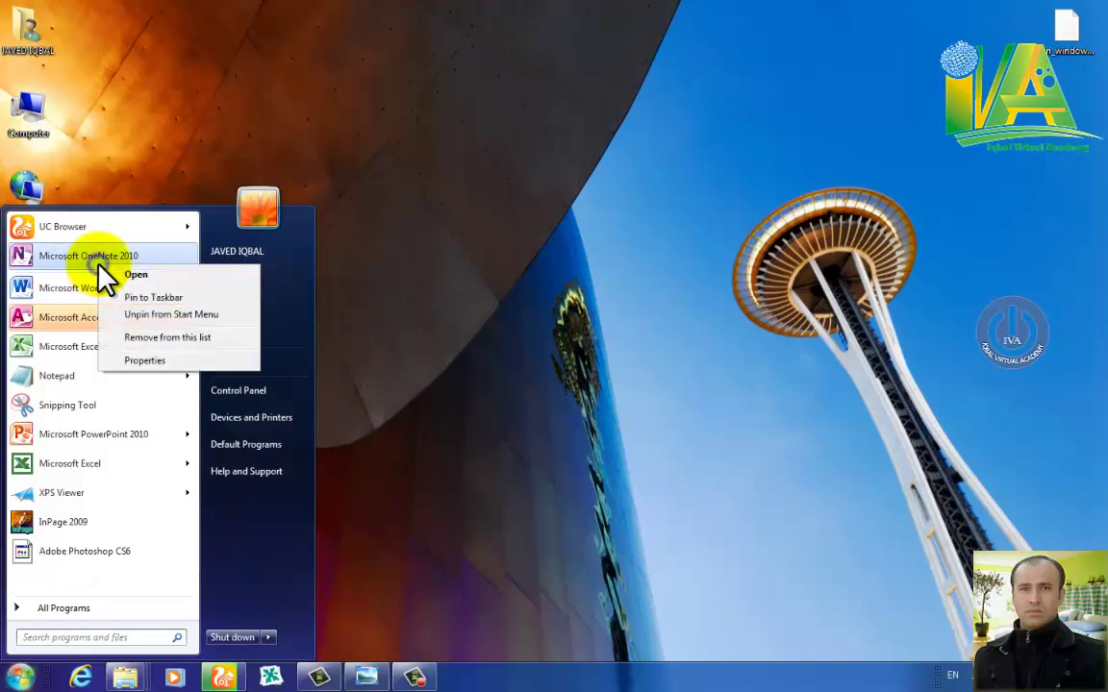
click(149, 310)
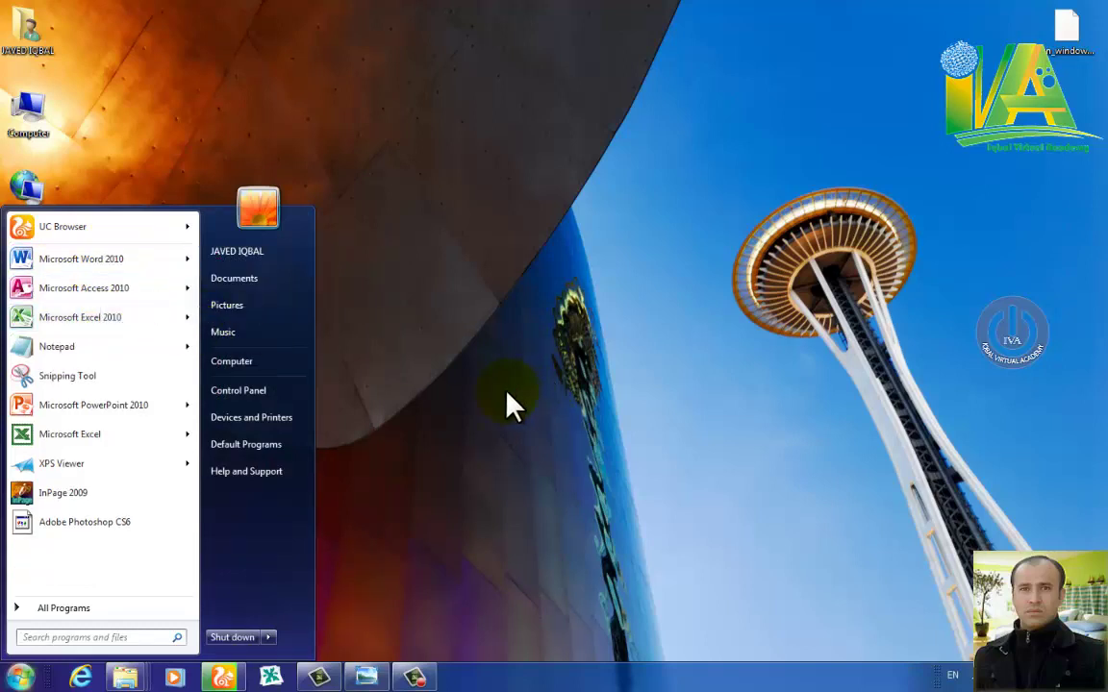
click(505, 388)
Examine the Start menu's program shortcuts, the full program list and the recent files listed for the Office programs.
click(23, 679)
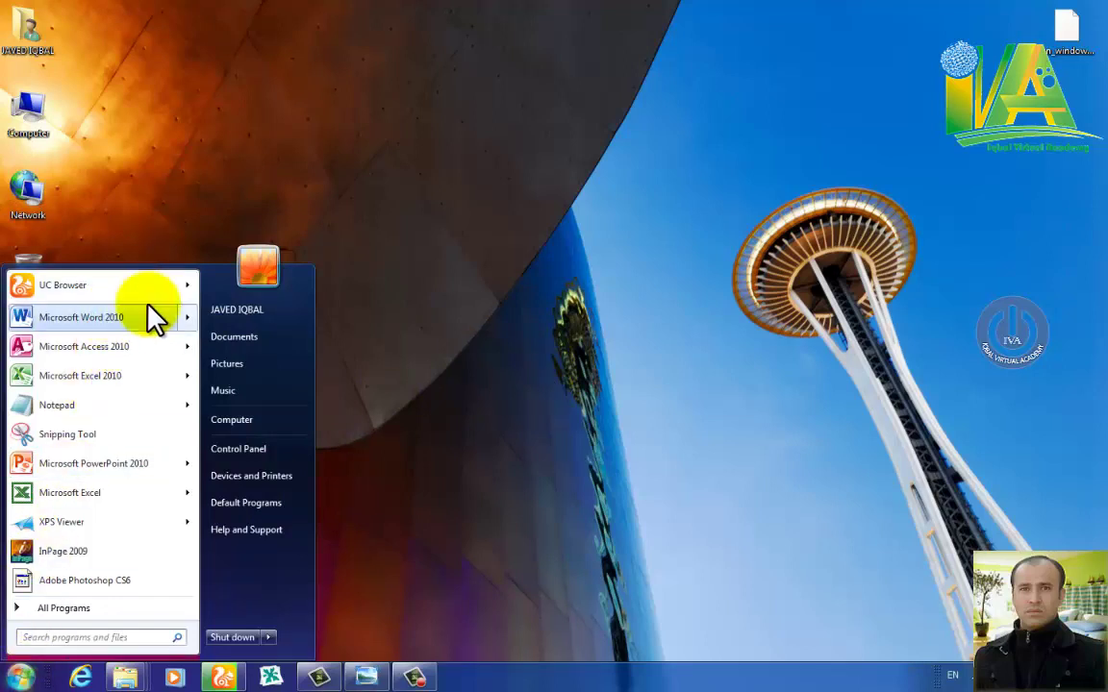
mouse_move(123, 387)
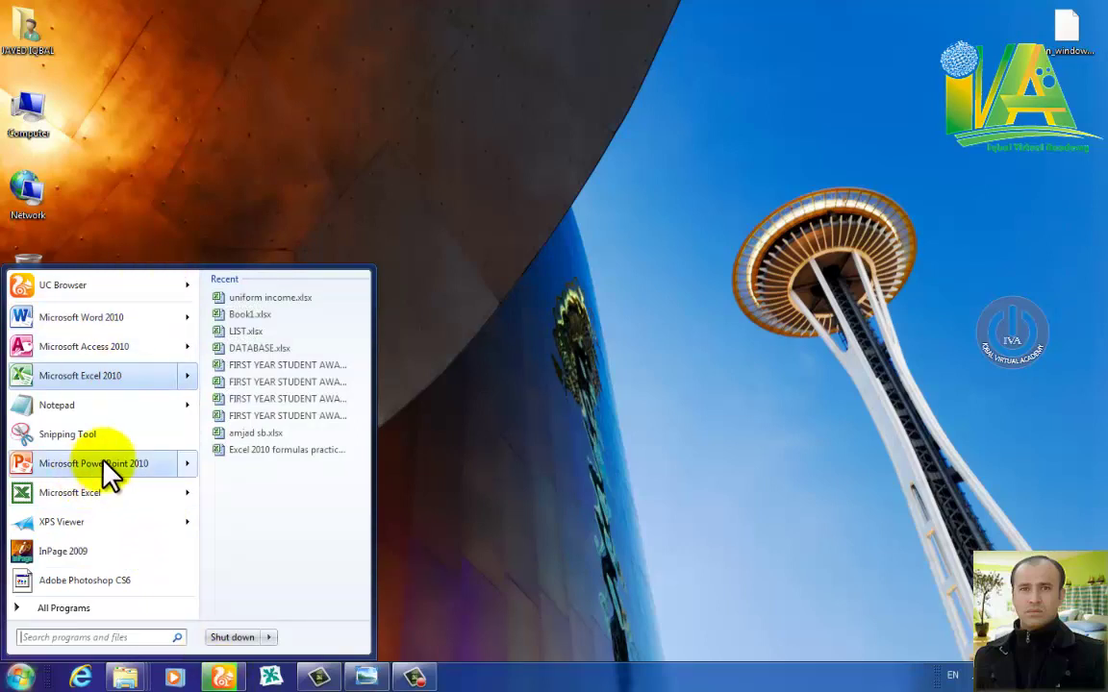
mouse_move(96, 470)
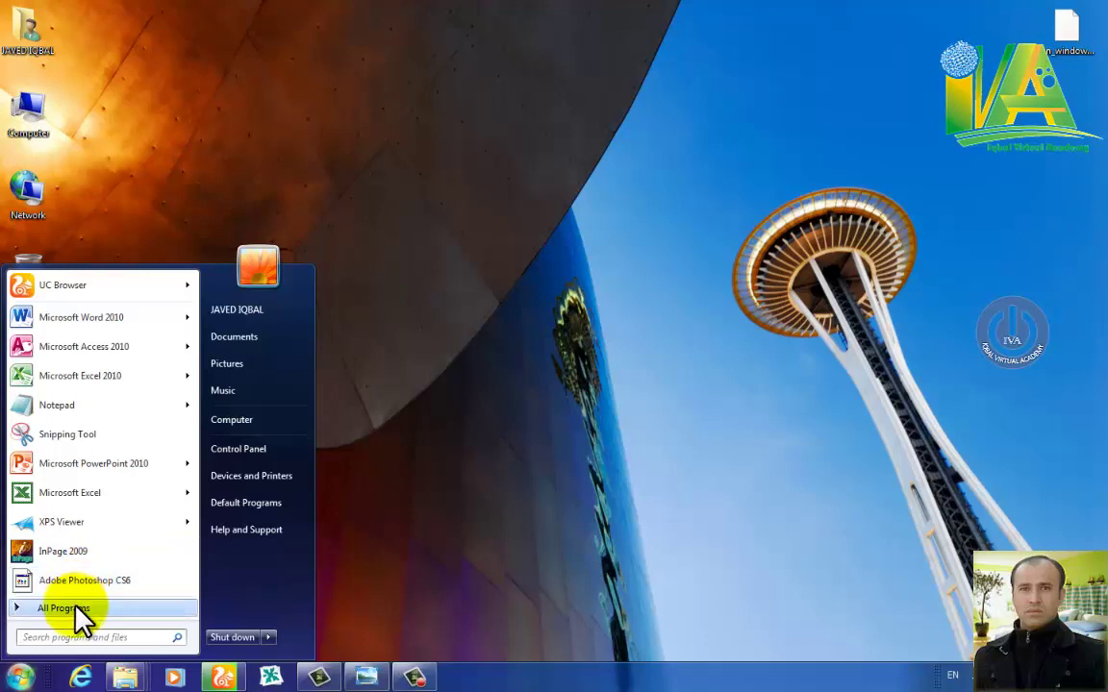
click(76, 609)
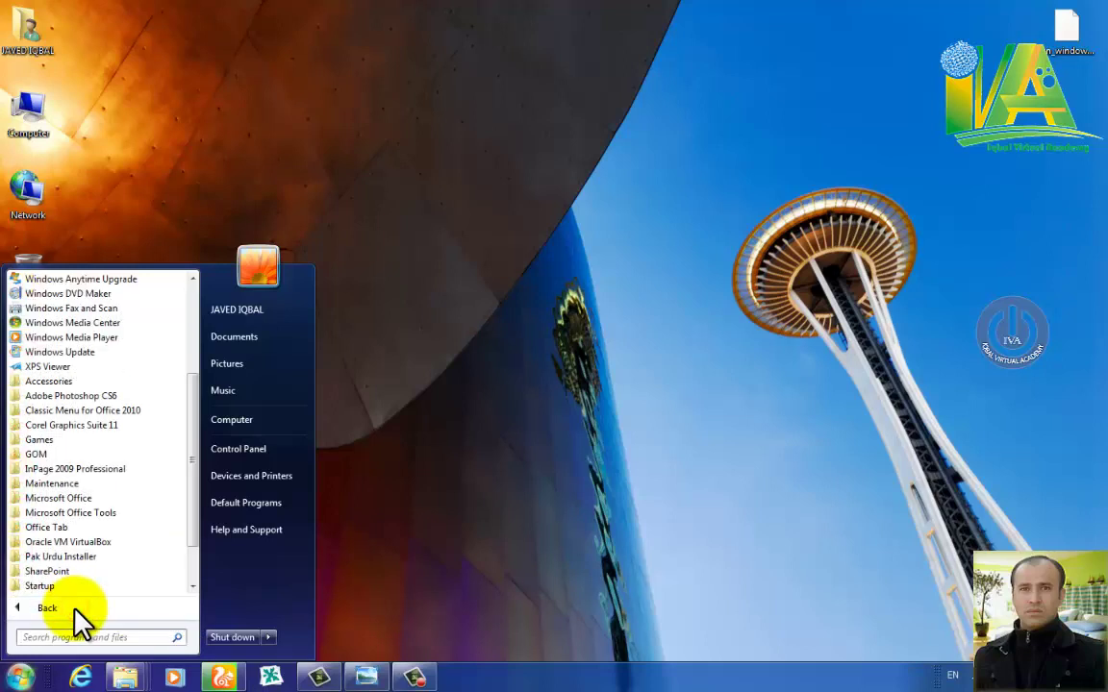
click(467, 556)
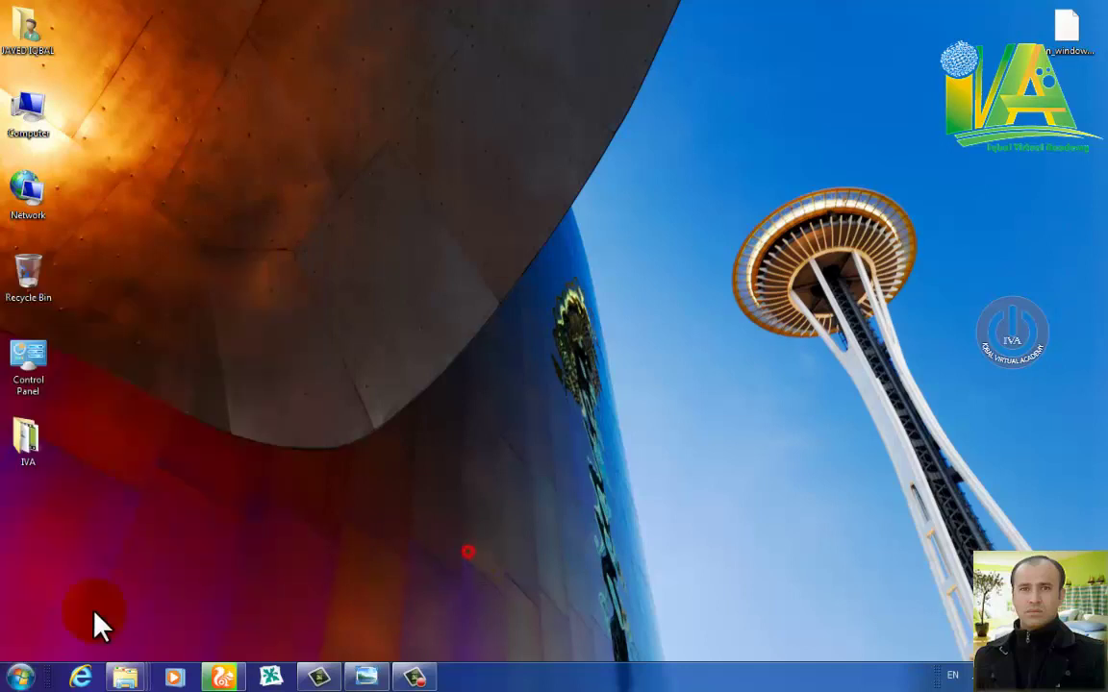
click(20, 674)
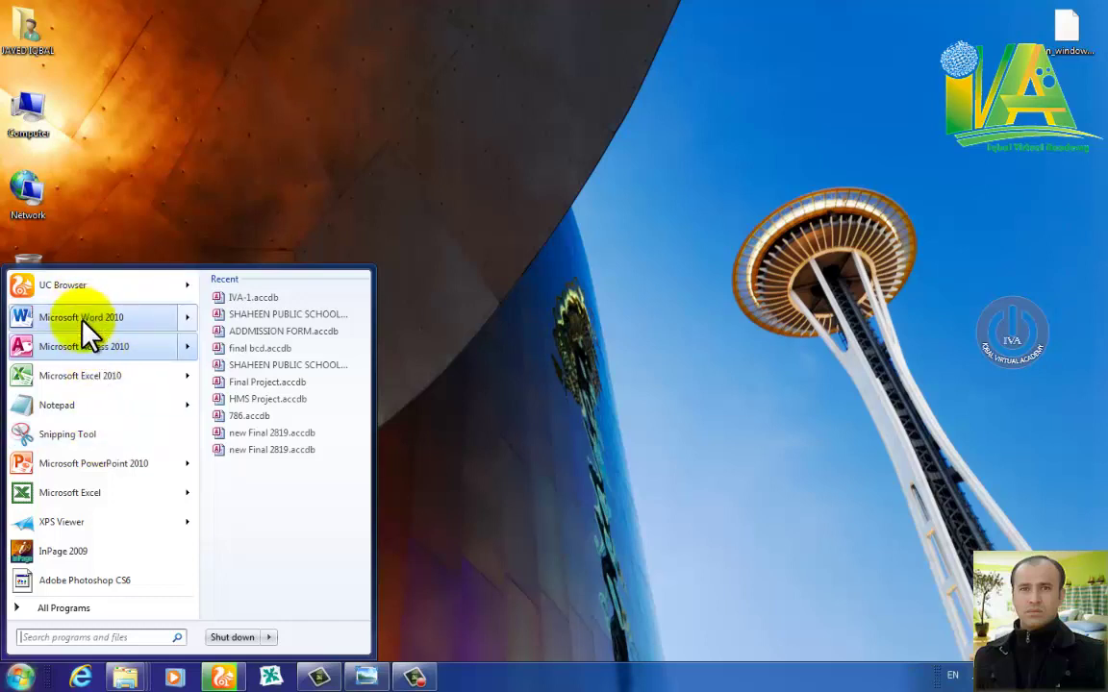
mouse_move(89, 318)
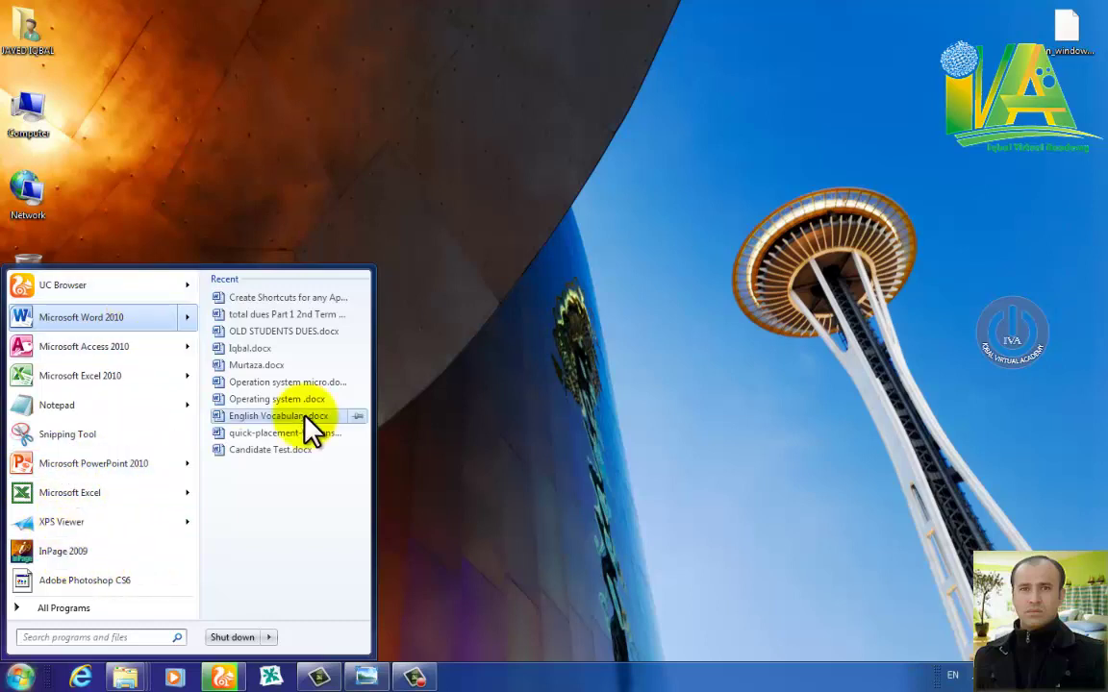
click(486, 404)
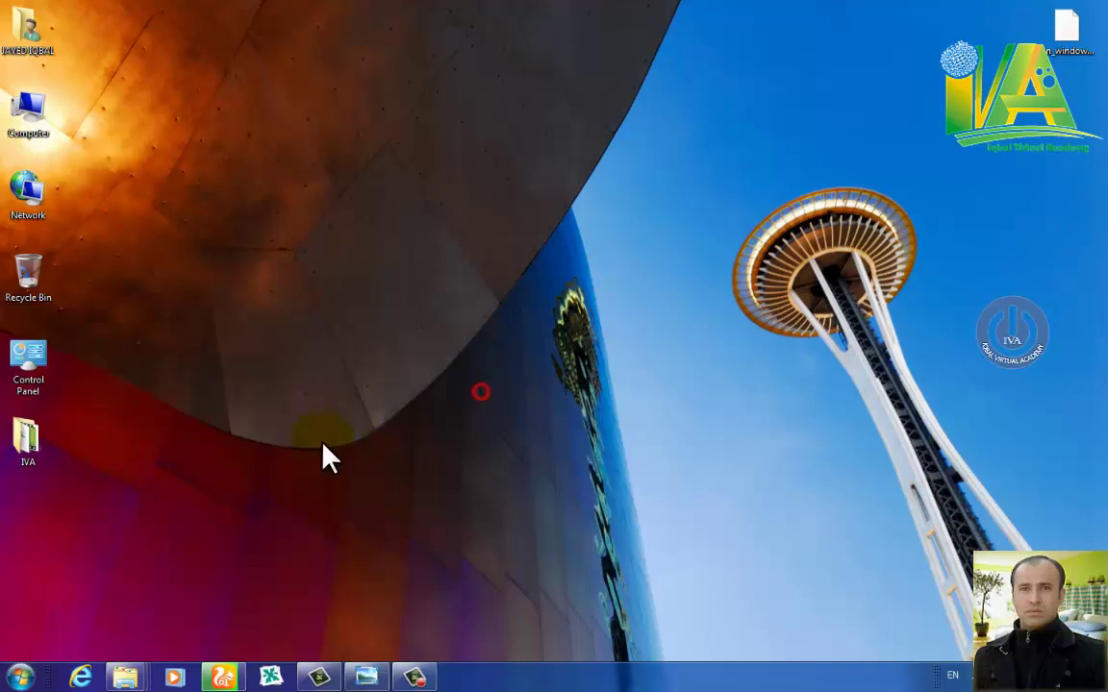
Pin Microsoft OneNote 2010 from the Microsoft Office program folder to the taskbar.
click(21, 677)
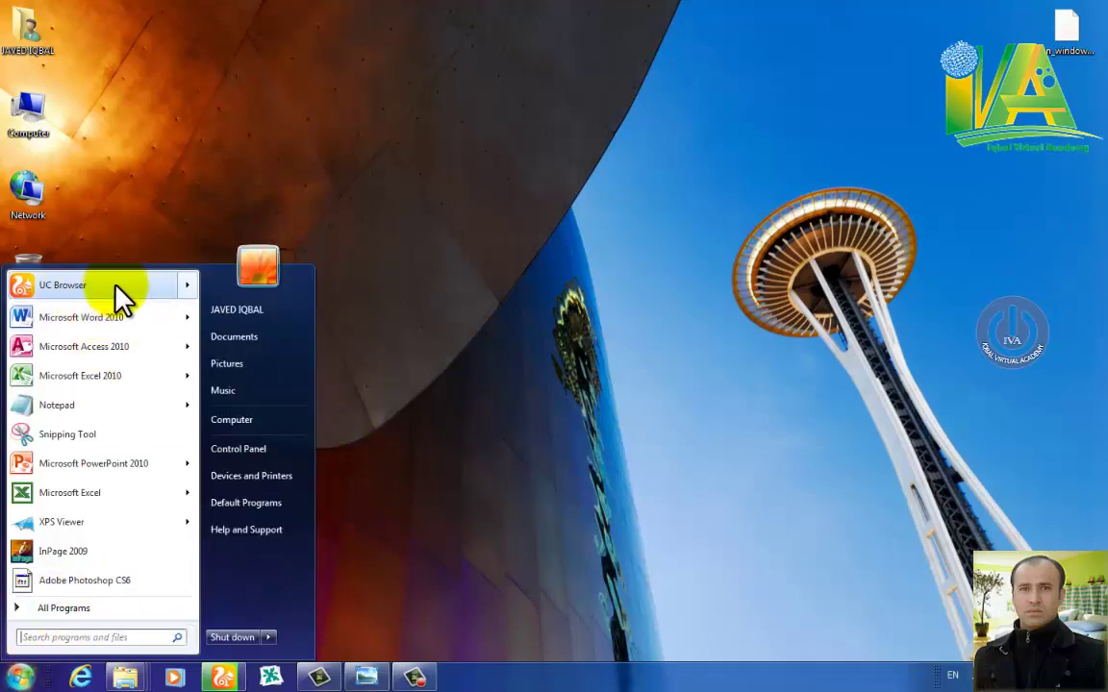
mouse_move(116, 289)
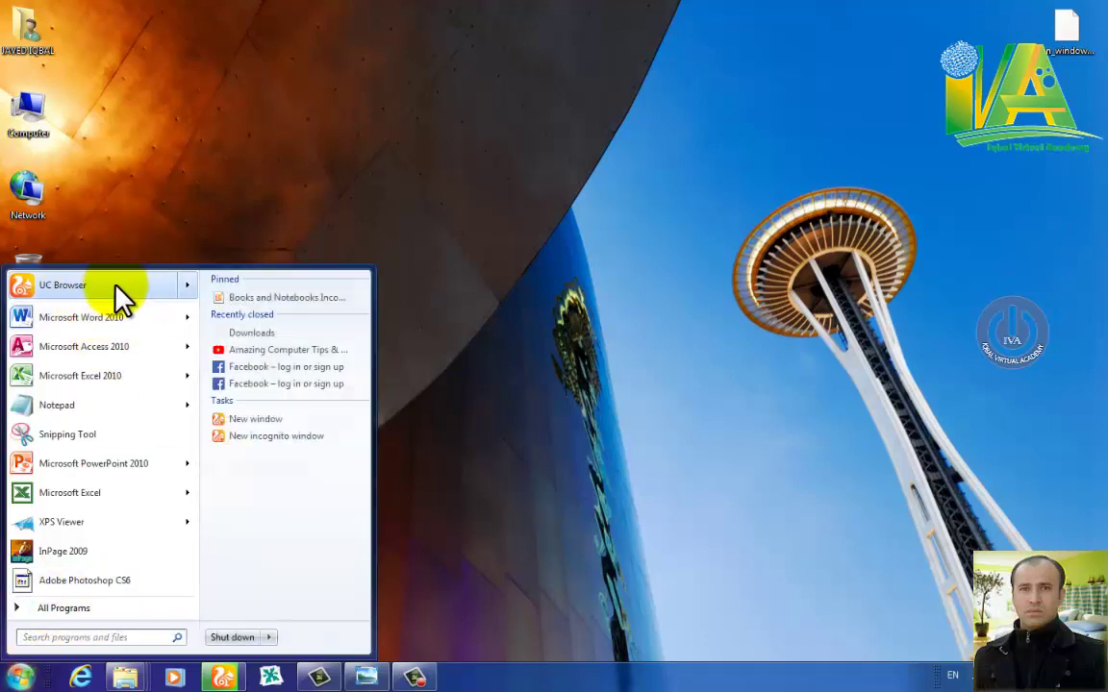
click(73, 609)
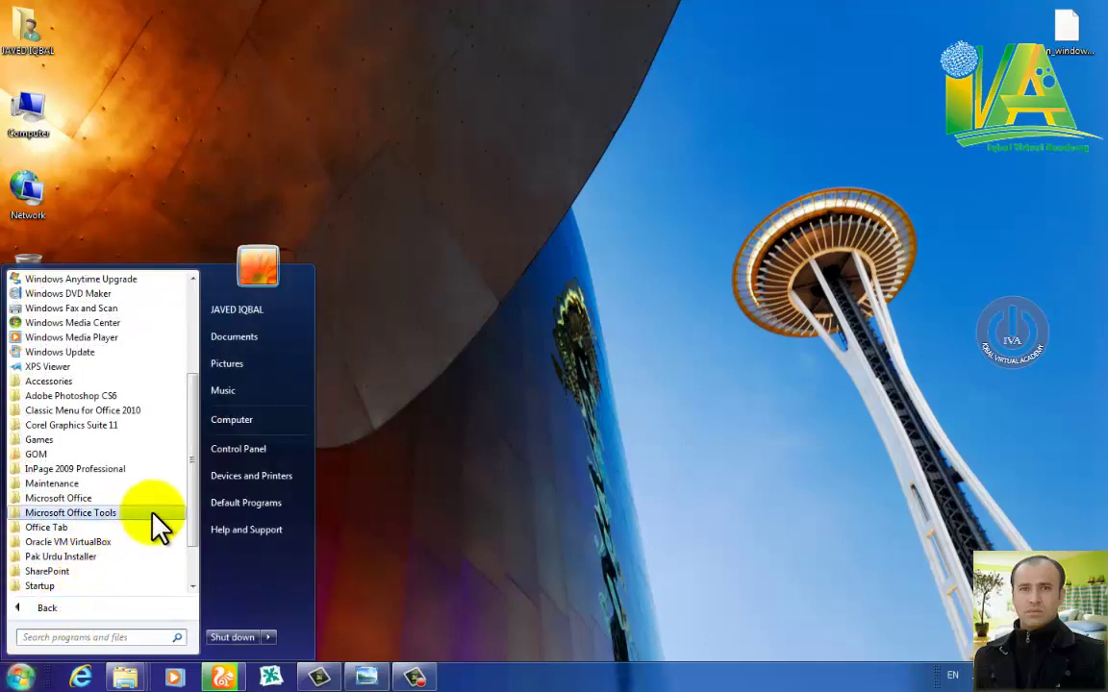
click(125, 498)
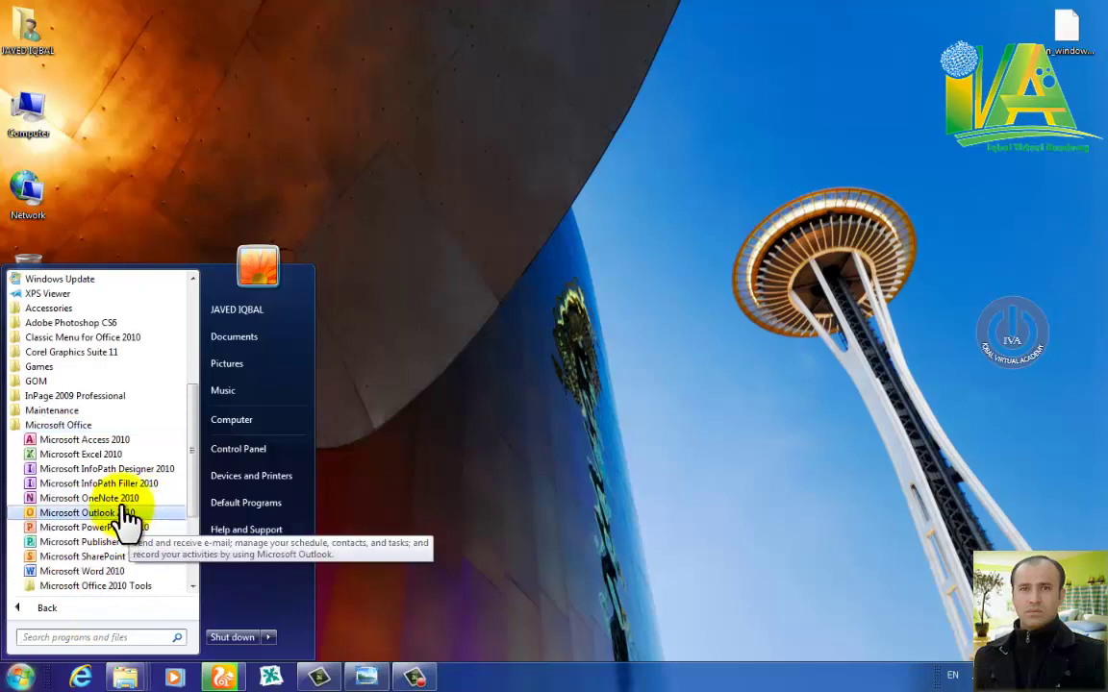
right_click(126, 500)
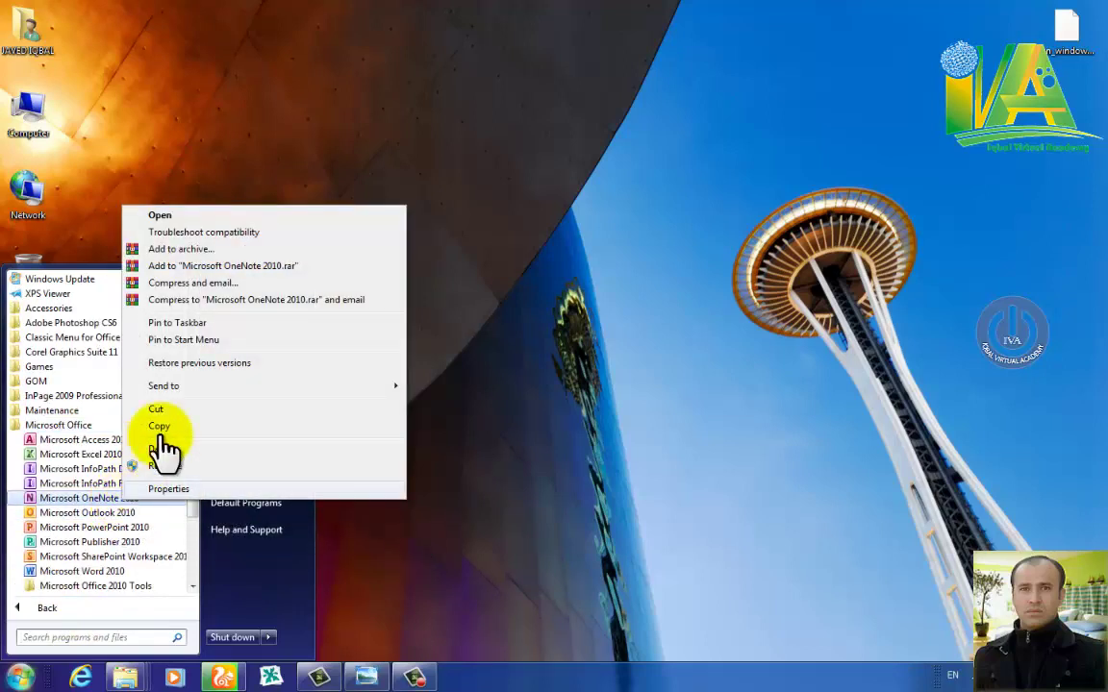
click(197, 325)
click(385, 412)
Unpin Microsoft OneNote 2010 from the taskbar.
click(19, 678)
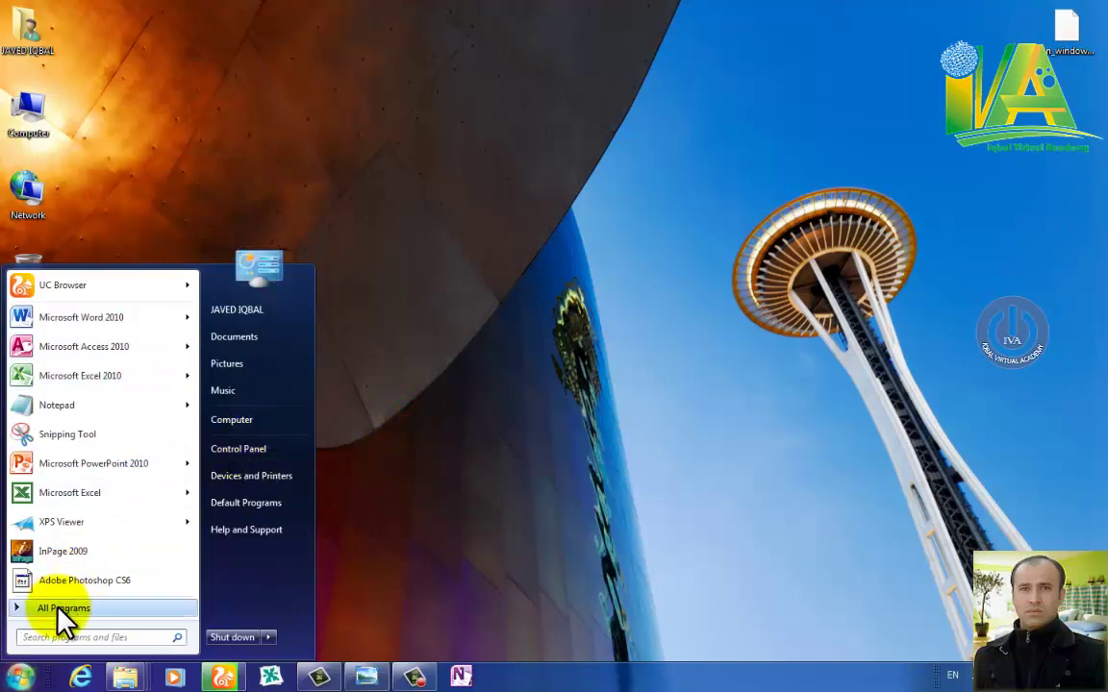
right_click(461, 677)
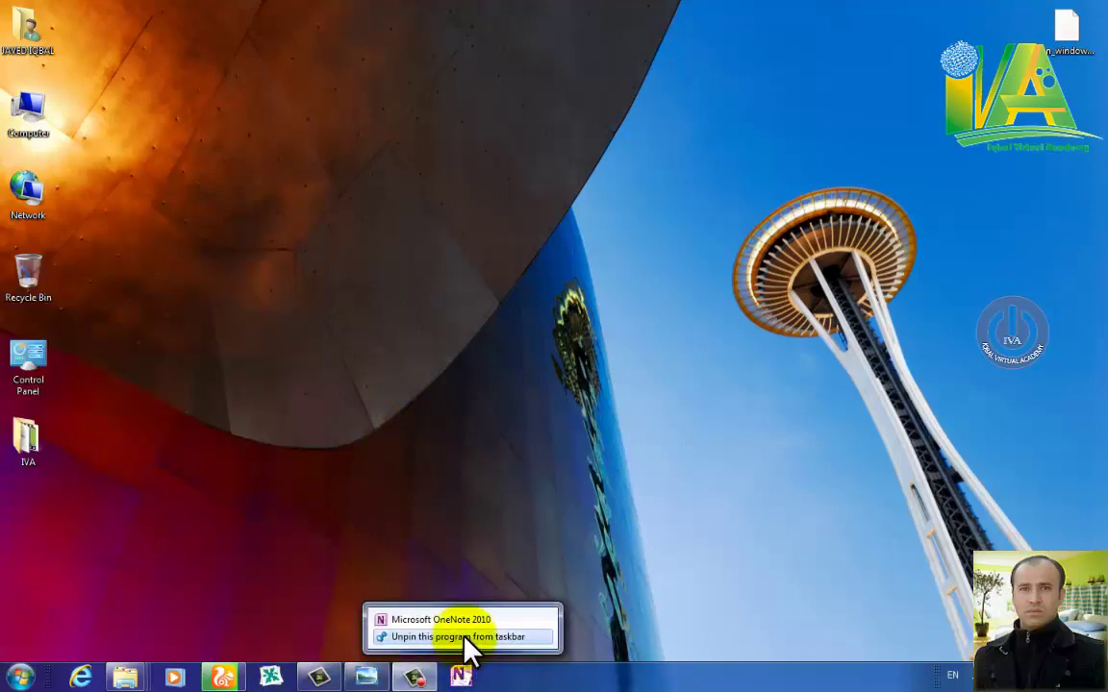
click(464, 637)
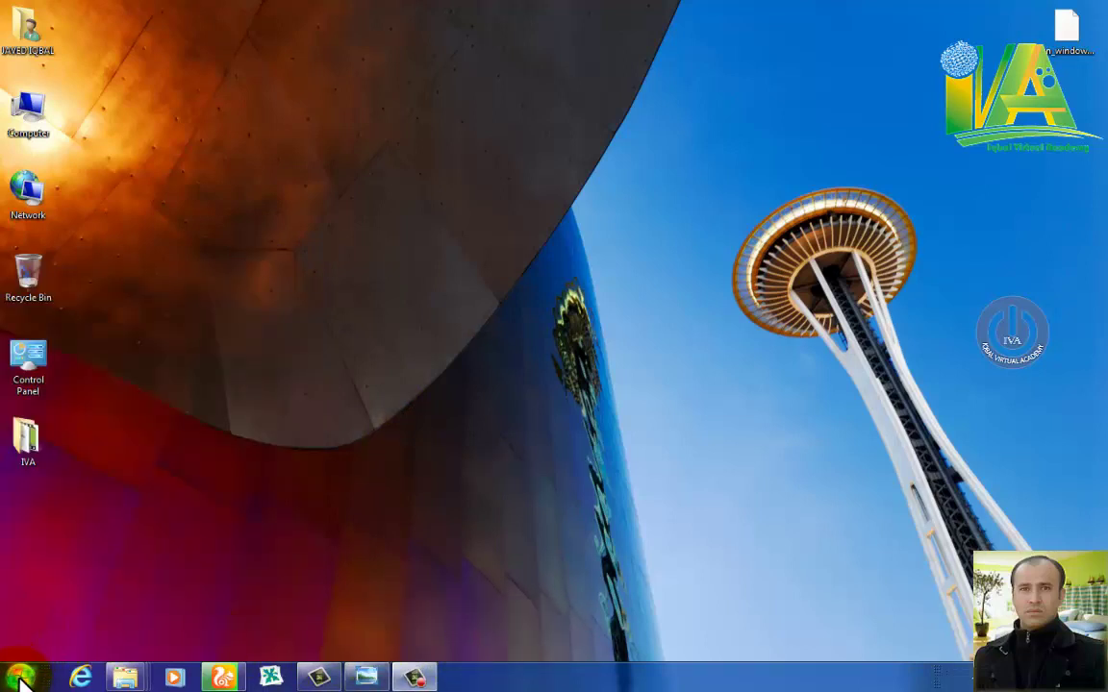
Pin Microsoft OneNote 2010 from the Microsoft Office program folder to the Start menu.
click(21, 679)
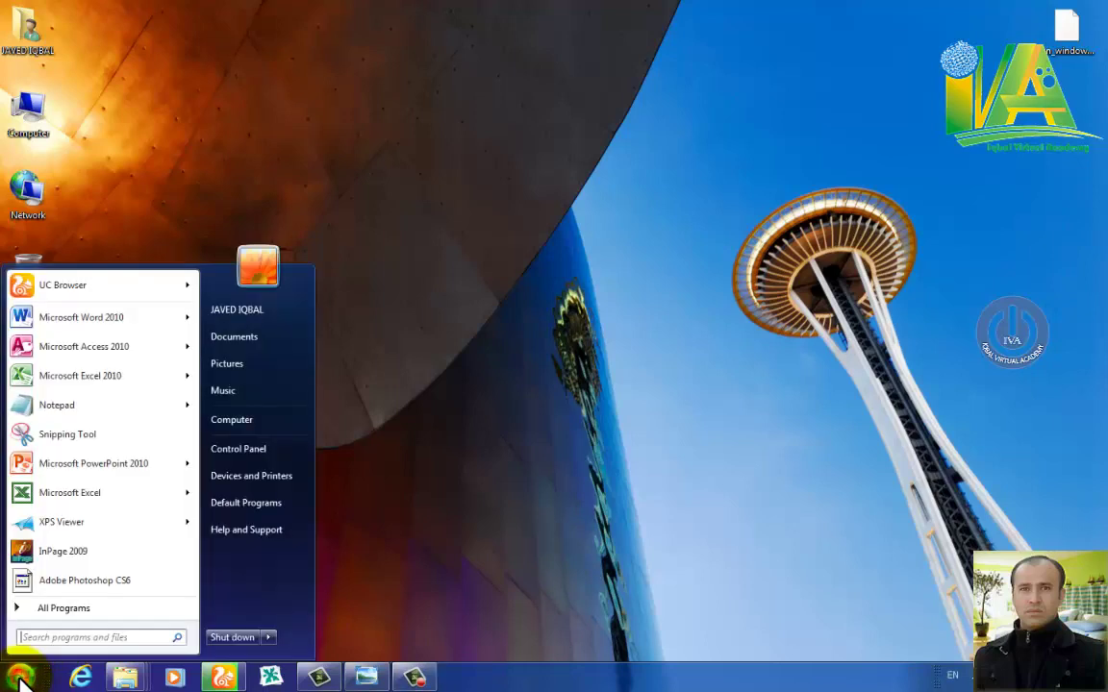
click(79, 612)
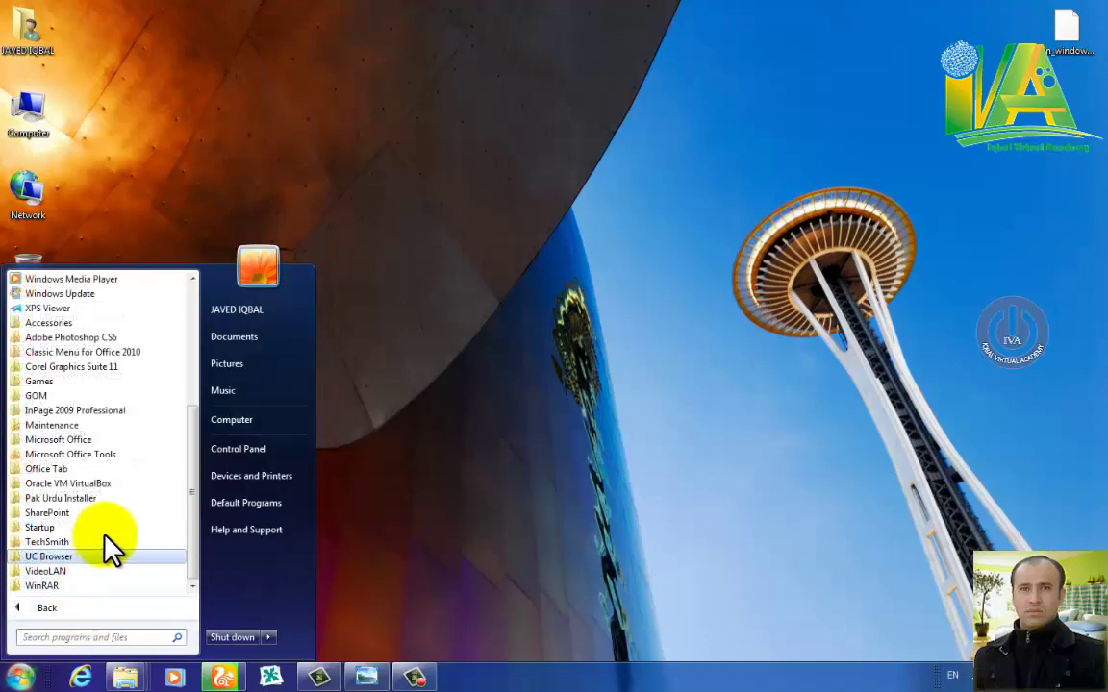
click(96, 441)
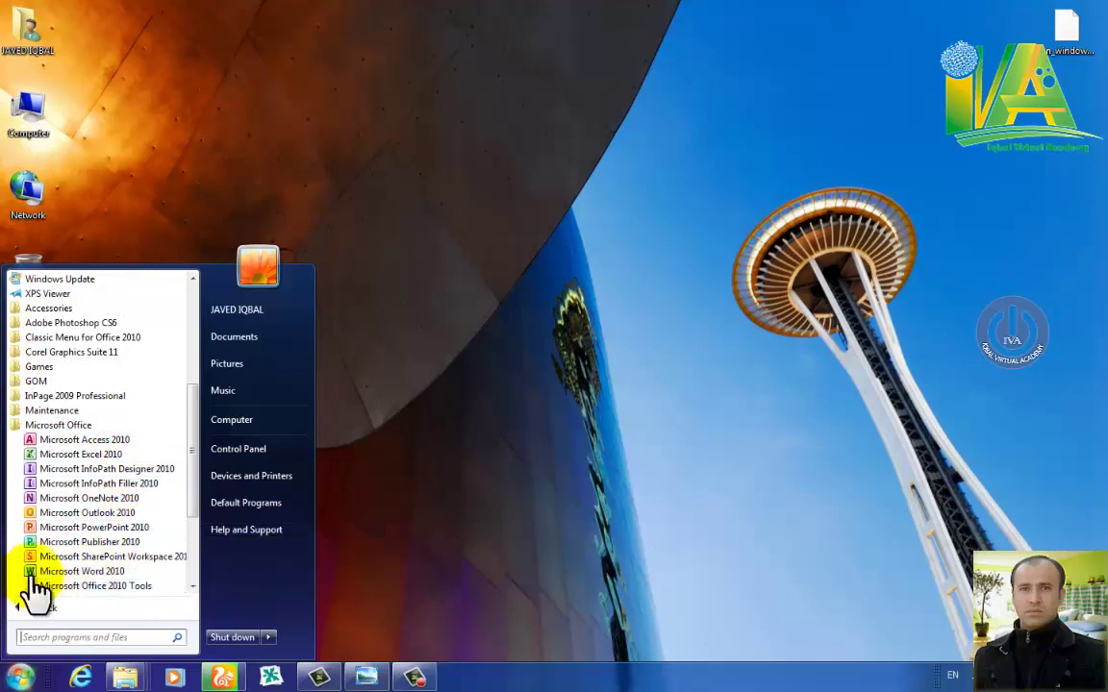
right_click(142, 498)
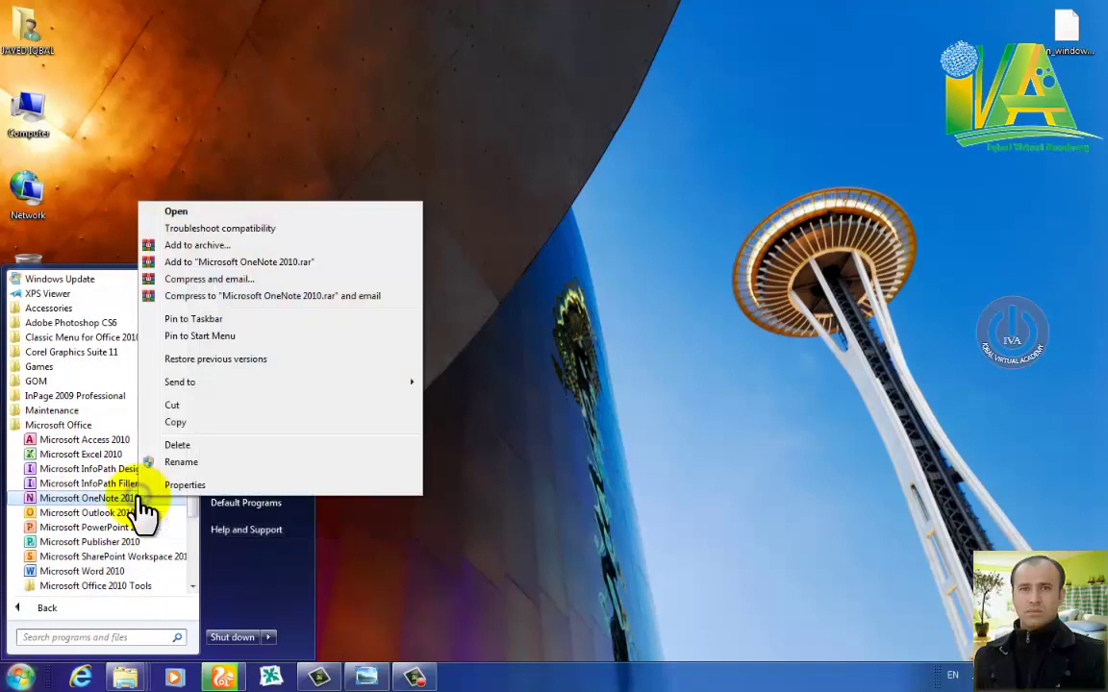
click(231, 336)
click(469, 400)
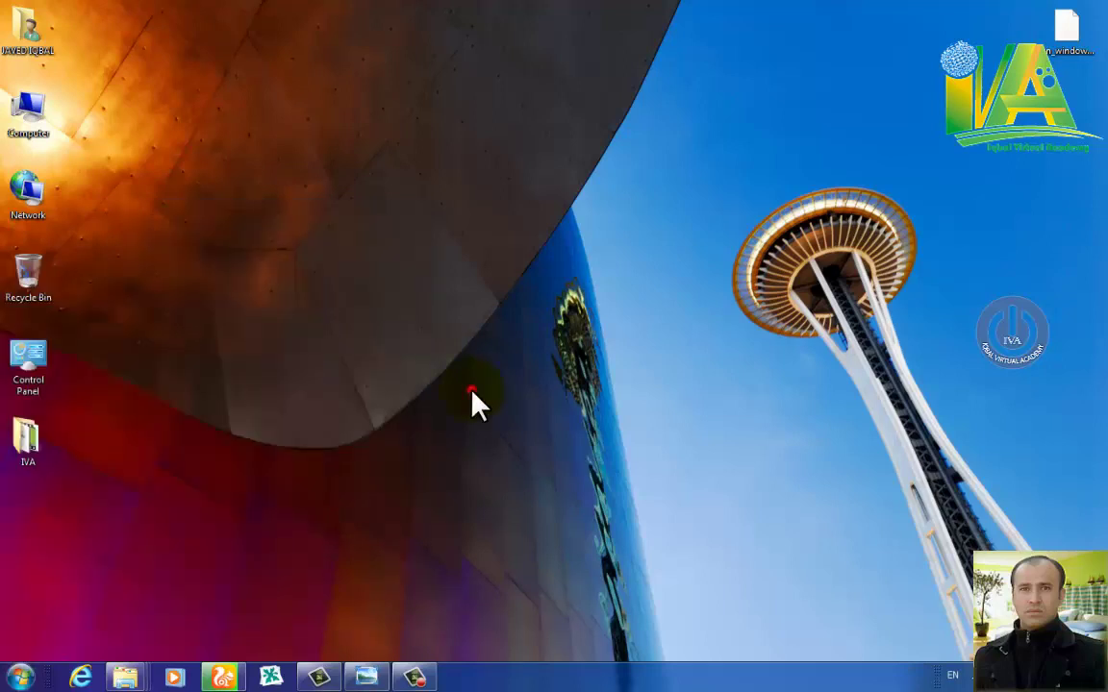
Examine the Start menu's pinned programs and the recently used programs listed beneath them.
click(21, 678)
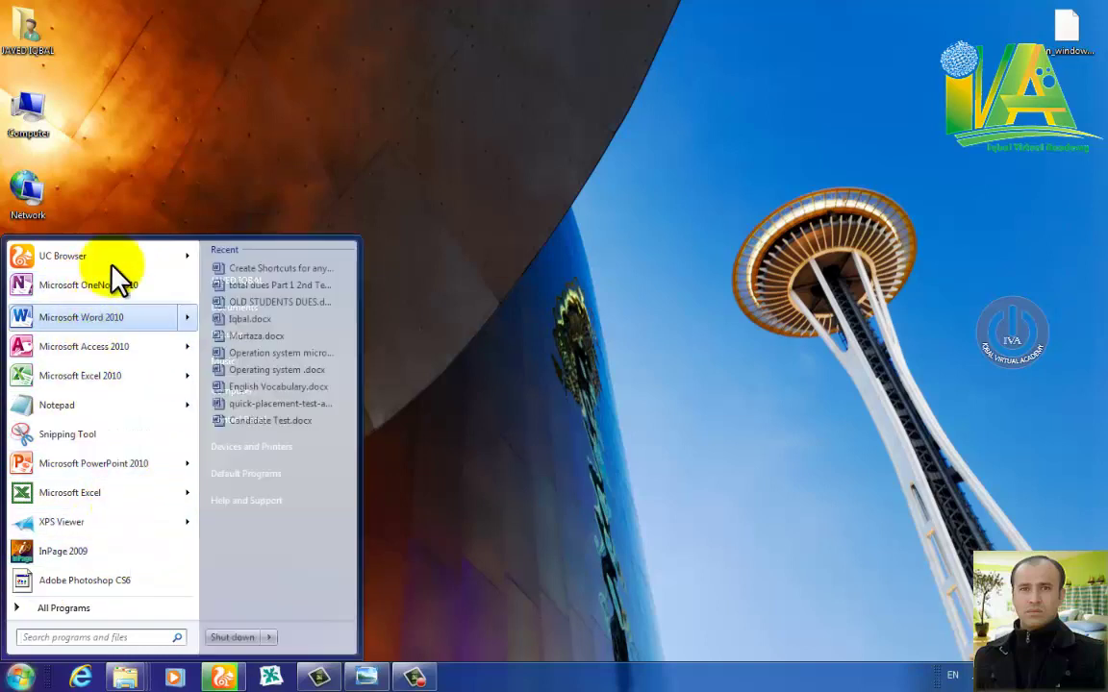
click(463, 449)
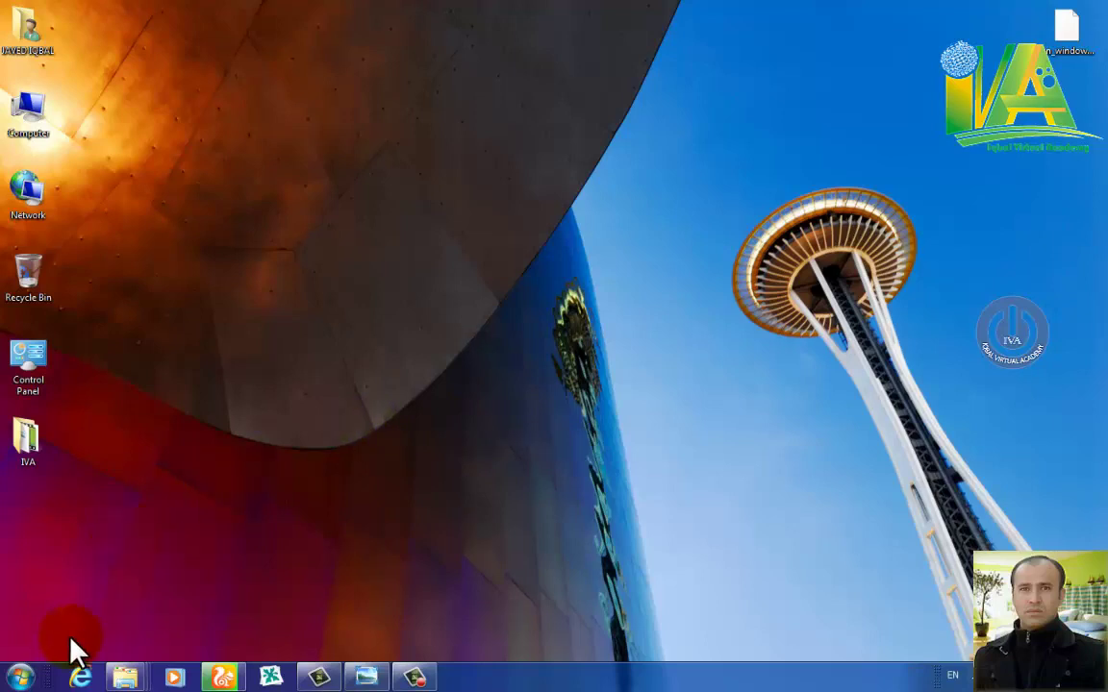
click(20, 675)
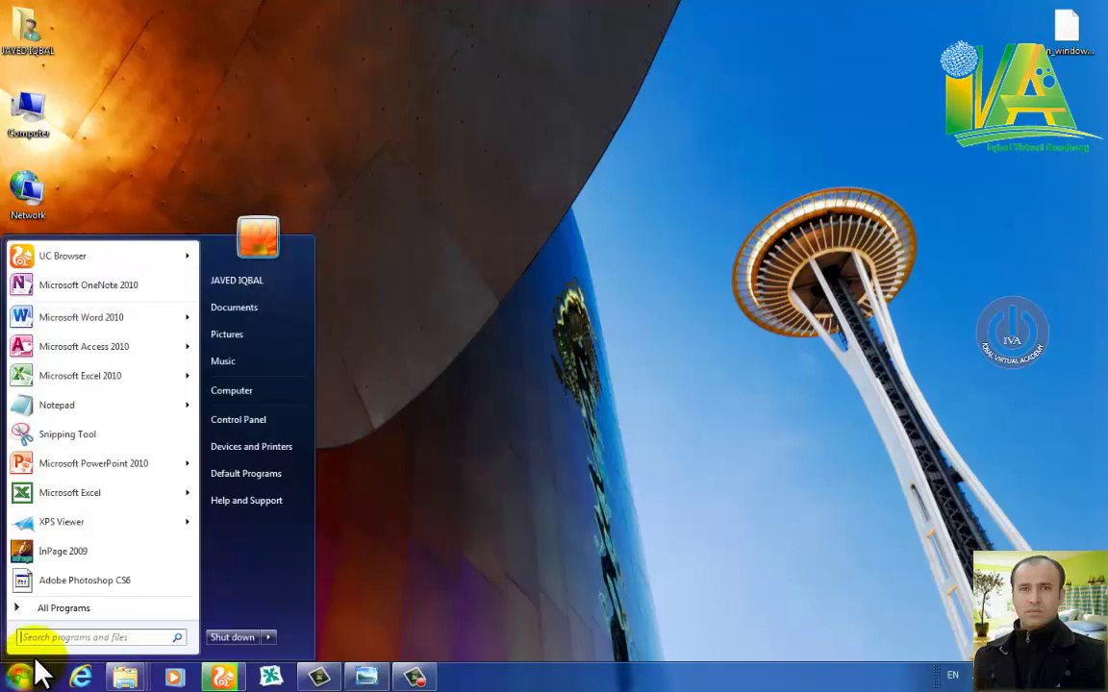
click(80, 615)
click(566, 450)
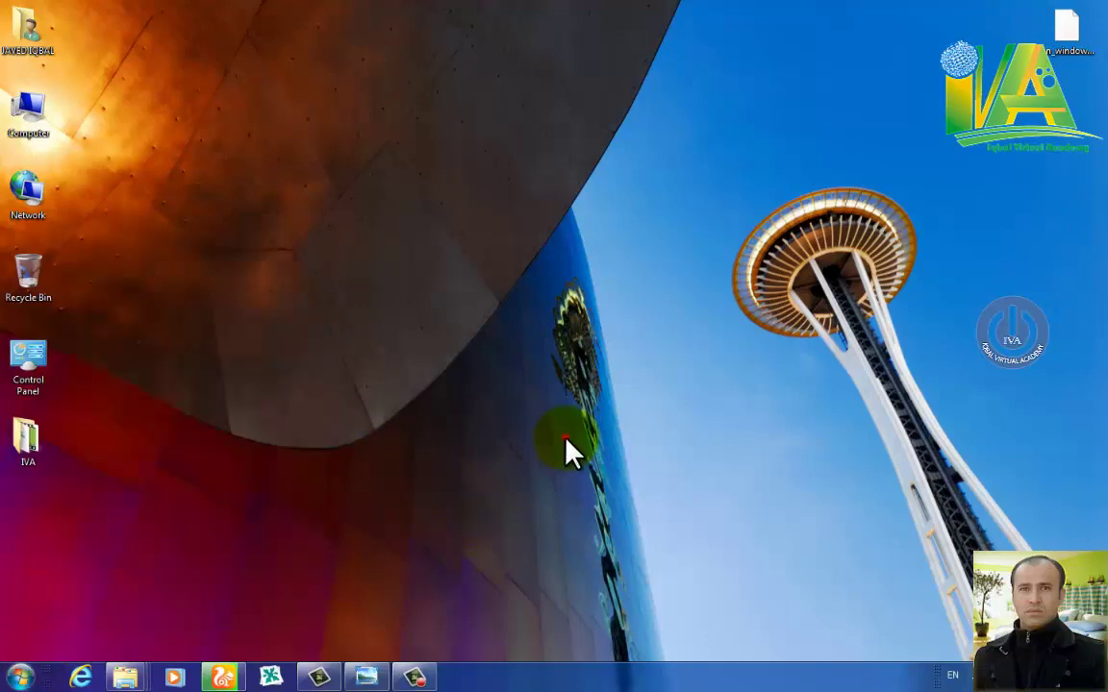
click(20, 675)
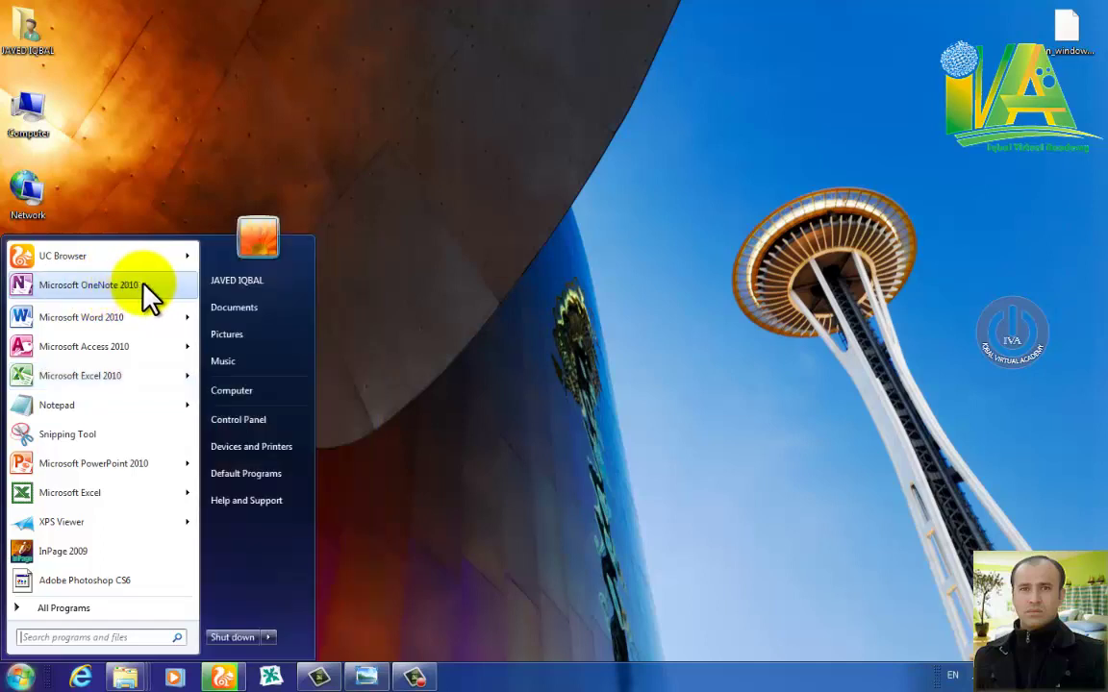
click(389, 415)
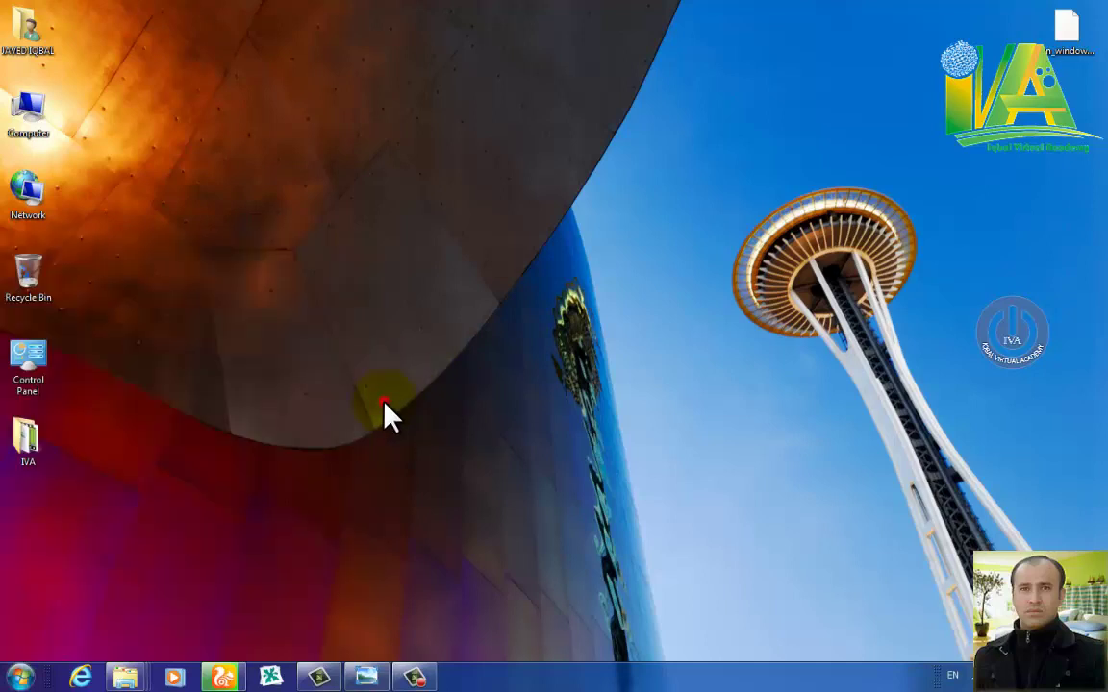
Pin Microsoft Publisher 2010 from the Microsoft Office program folder to the Start menu and check the pinned programs.
click(27, 678)
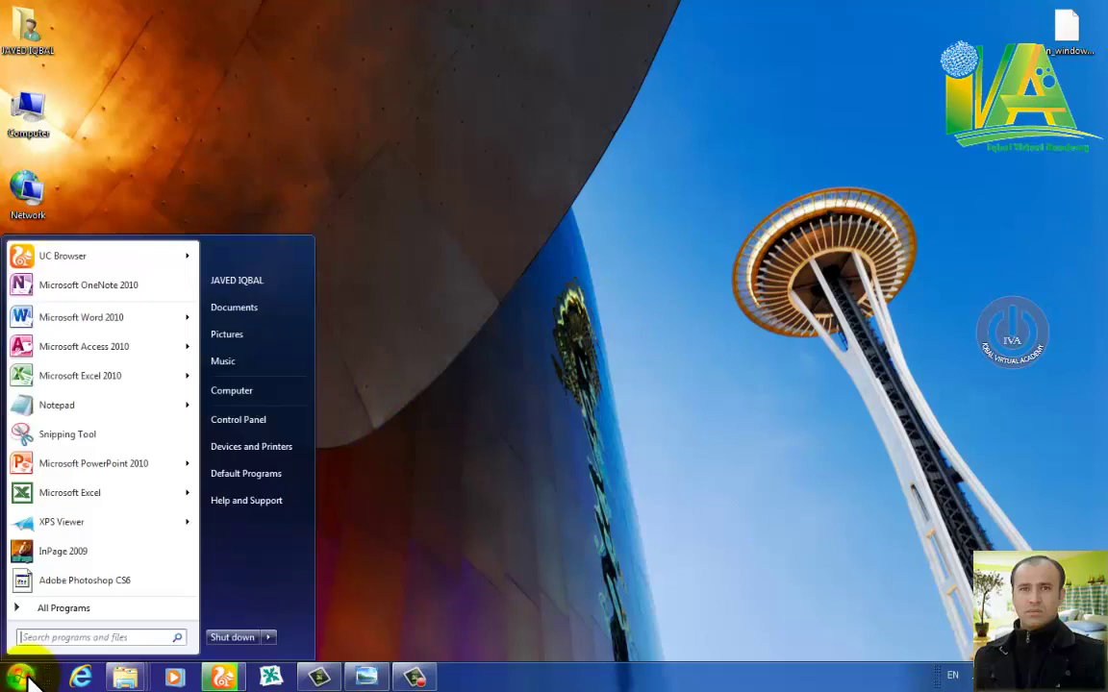
click(82, 610)
click(116, 444)
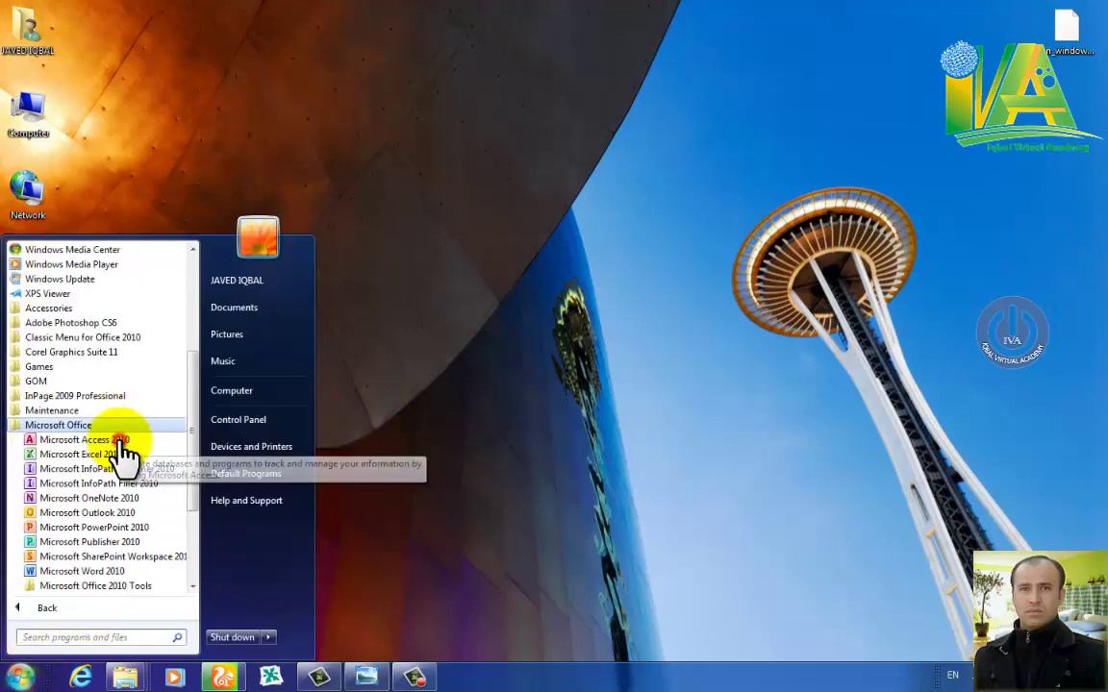
right_click(132, 550)
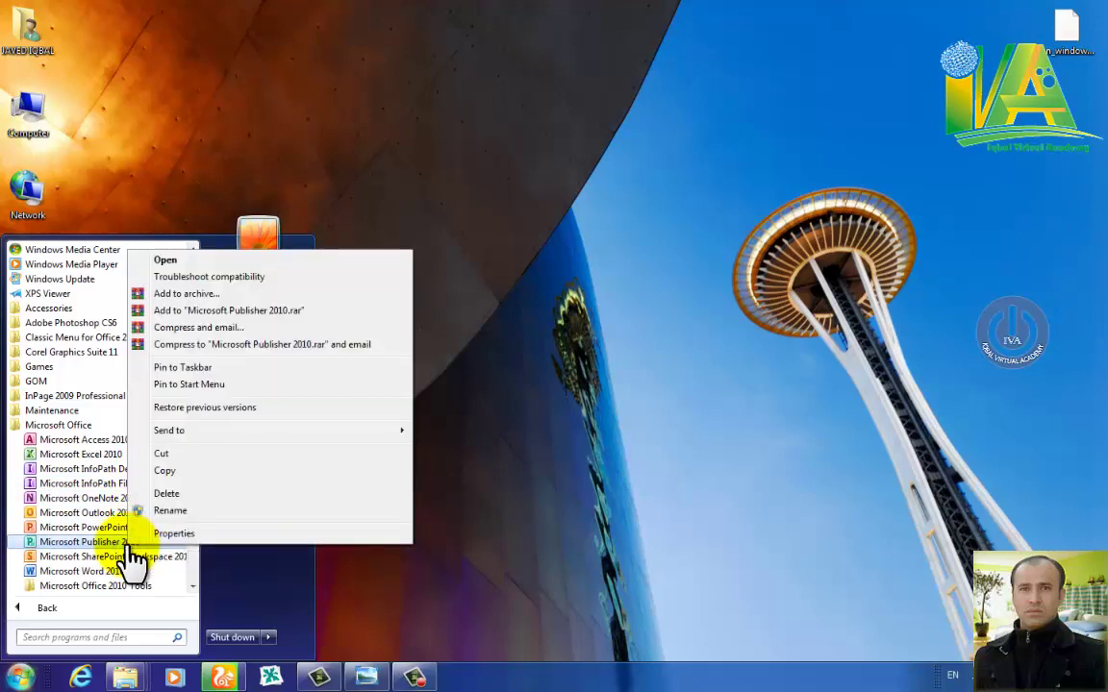
click(210, 395)
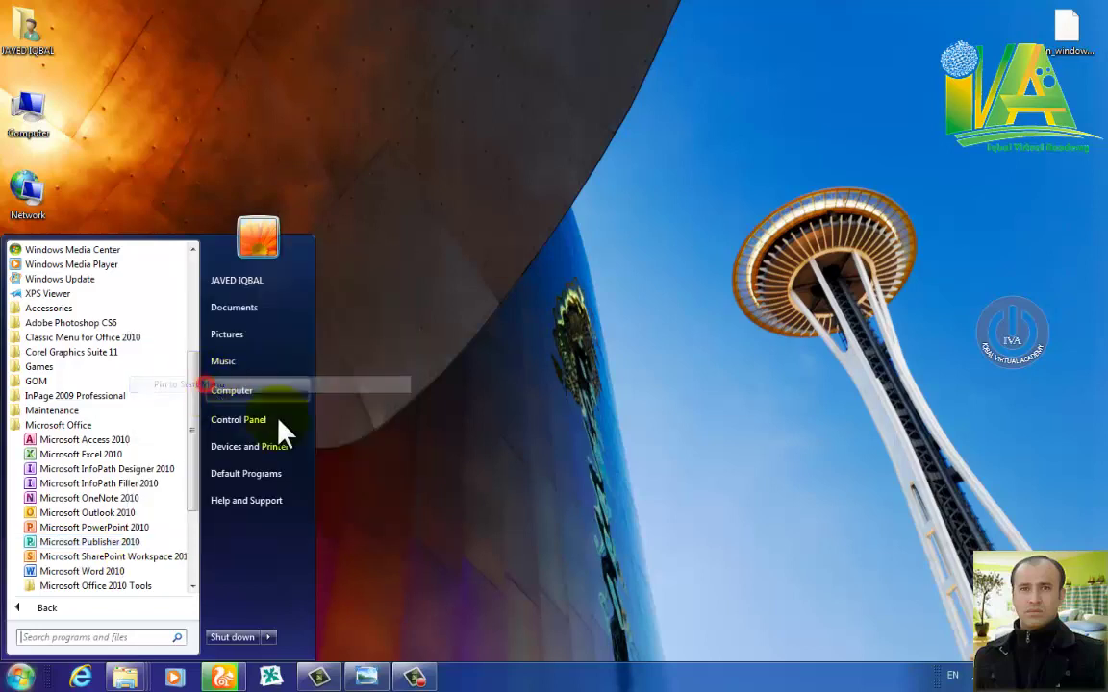
click(480, 456)
click(19, 677)
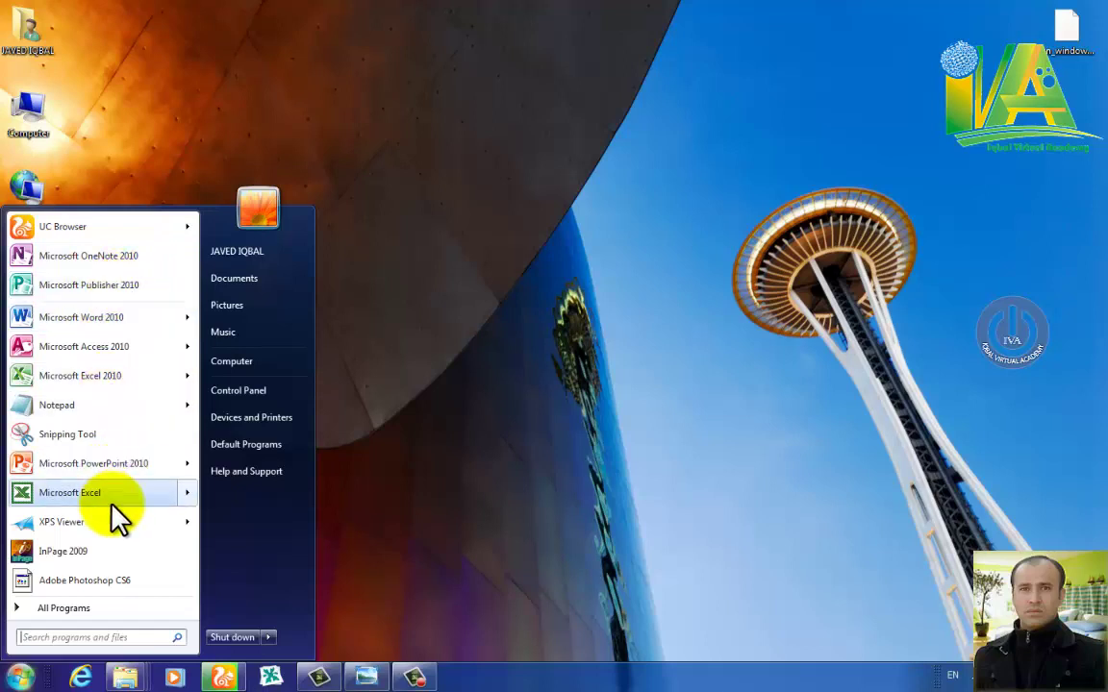
Launch Microsoft Publisher 2010 from the pinned programs, close it, and recheck the Start menu's pinned list.
click(125, 288)
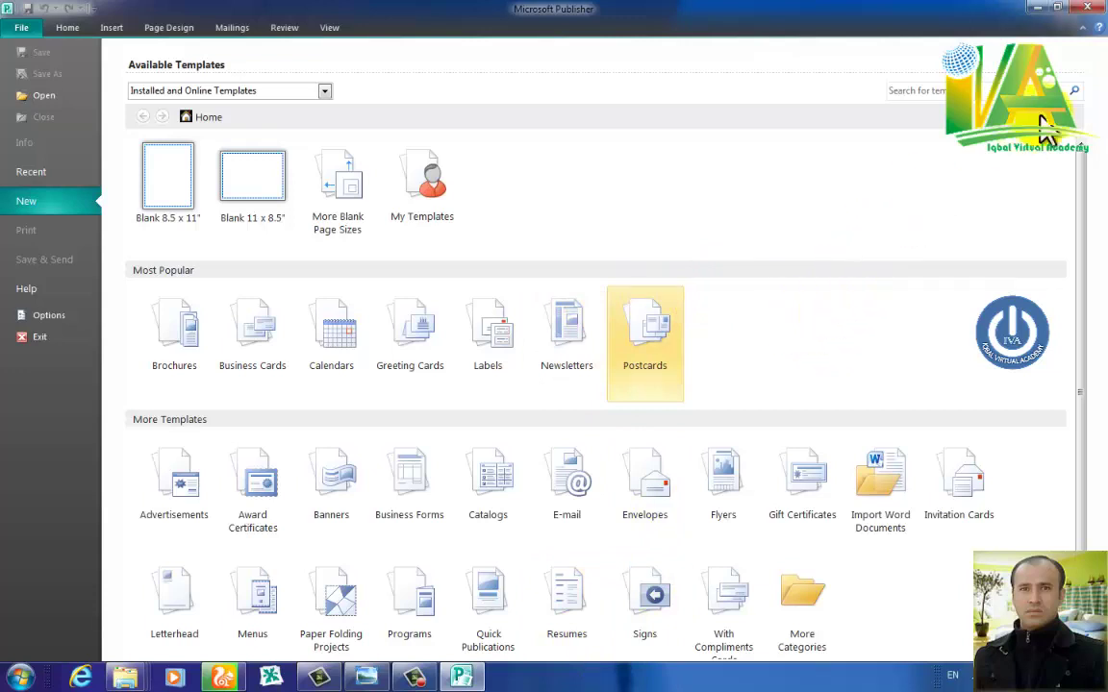
click(1083, 6)
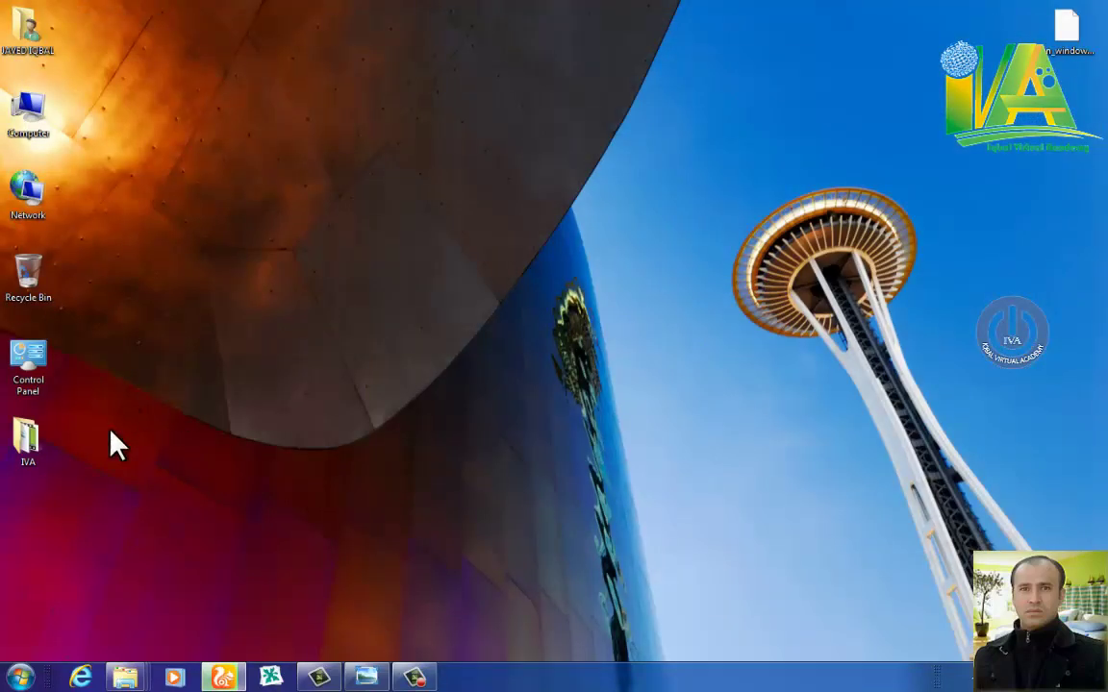
click(21, 678)
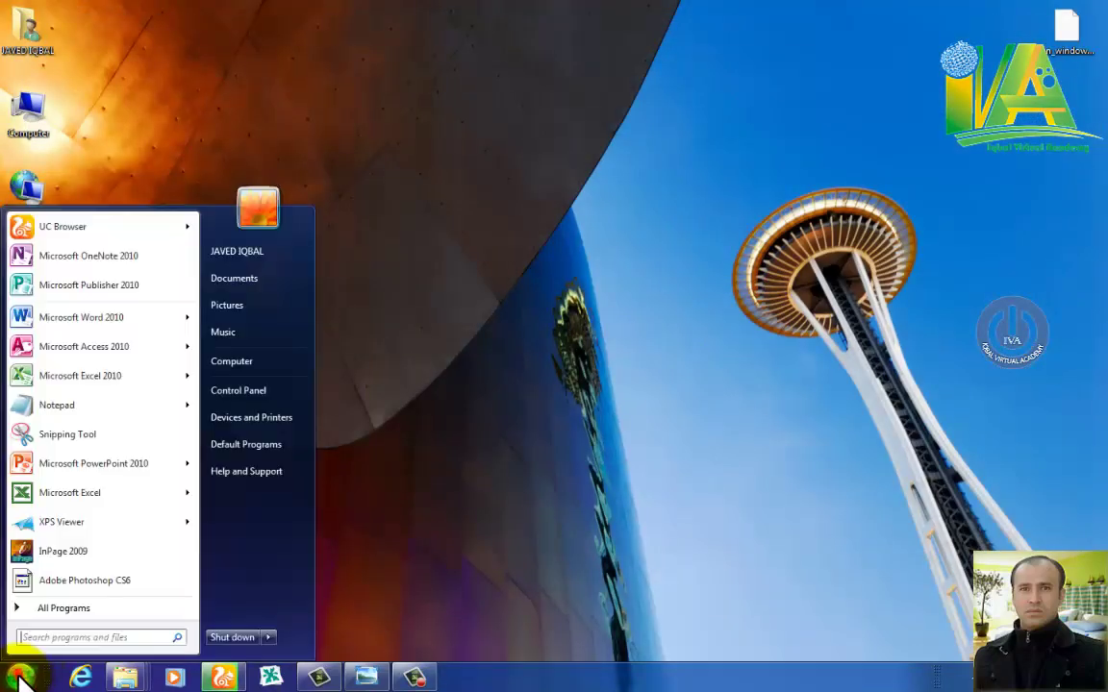
click(423, 520)
View the pashto.PNG slide listing the ways to create application shortcuts, and minimize the picture viewer.
click(365, 677)
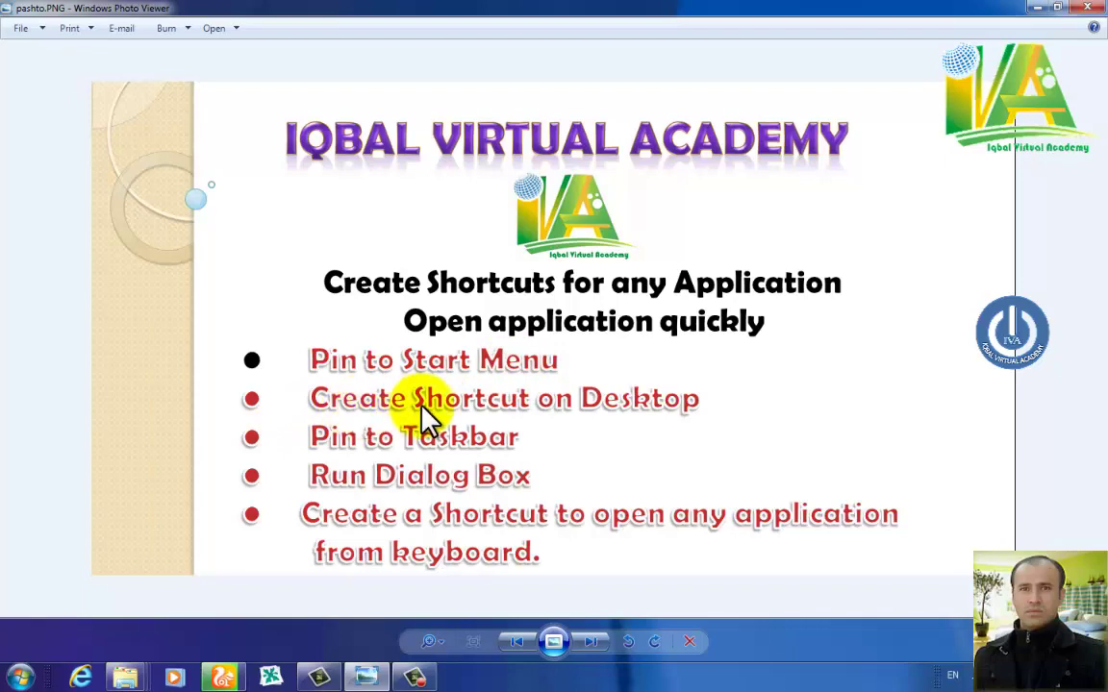
click(1036, 9)
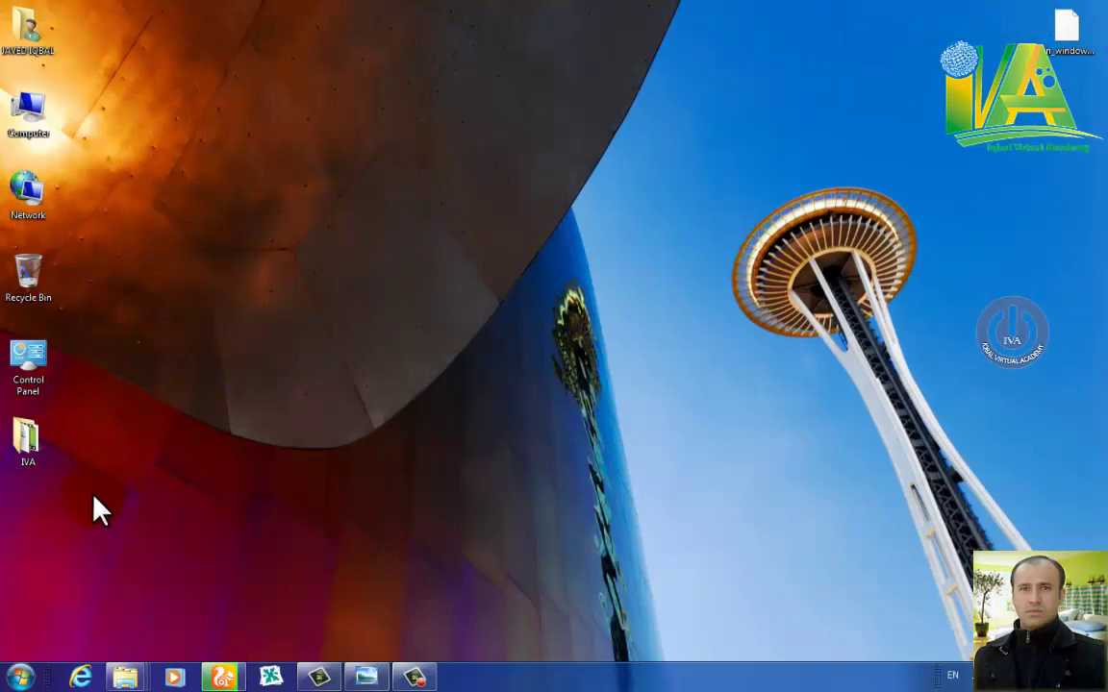
Create a desktop shortcut for Microsoft Access 2010 from the Microsoft Office program folder and move it to an empty area of the desktop.
click(19, 681)
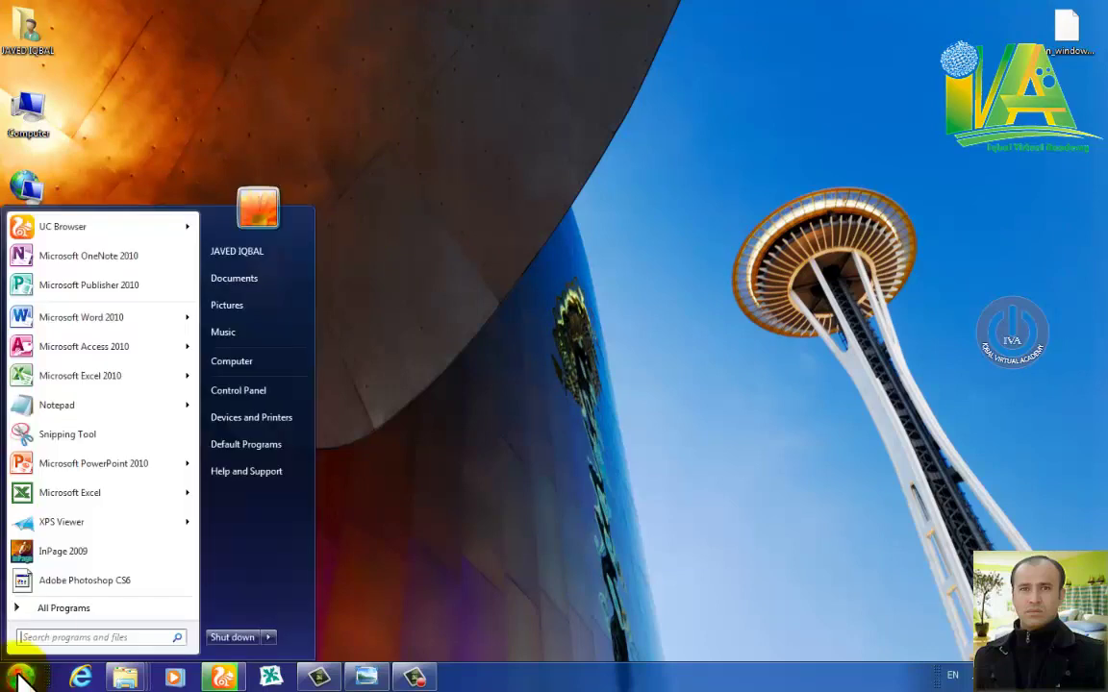
click(55, 610)
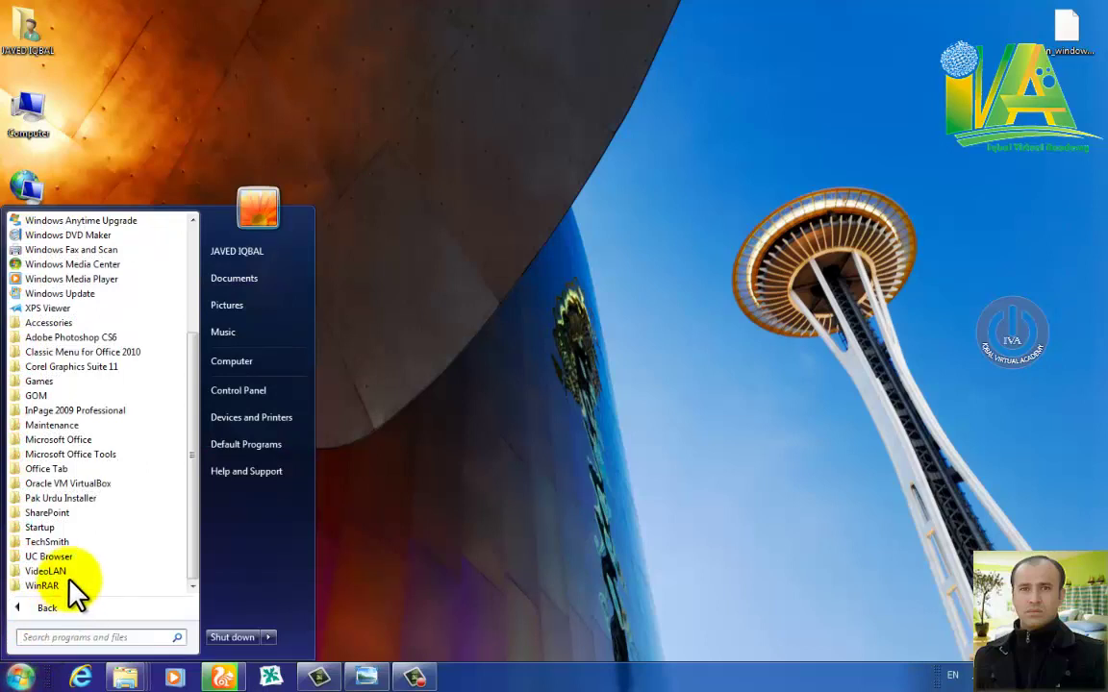
click(97, 441)
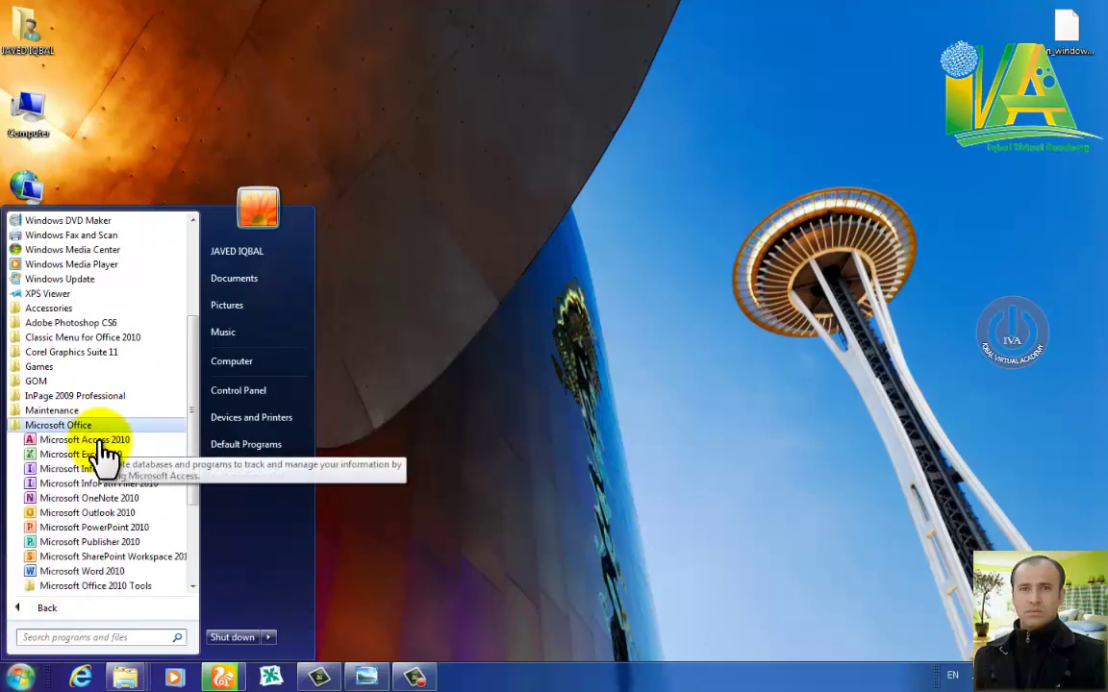
right_click(103, 456)
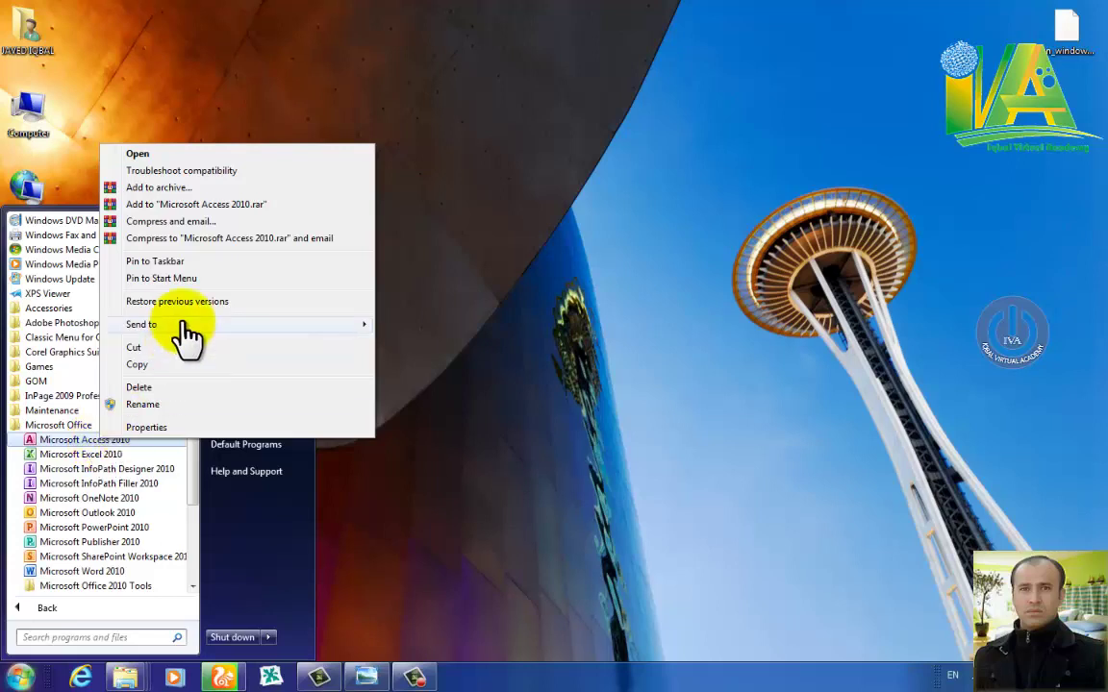
mouse_move(187, 324)
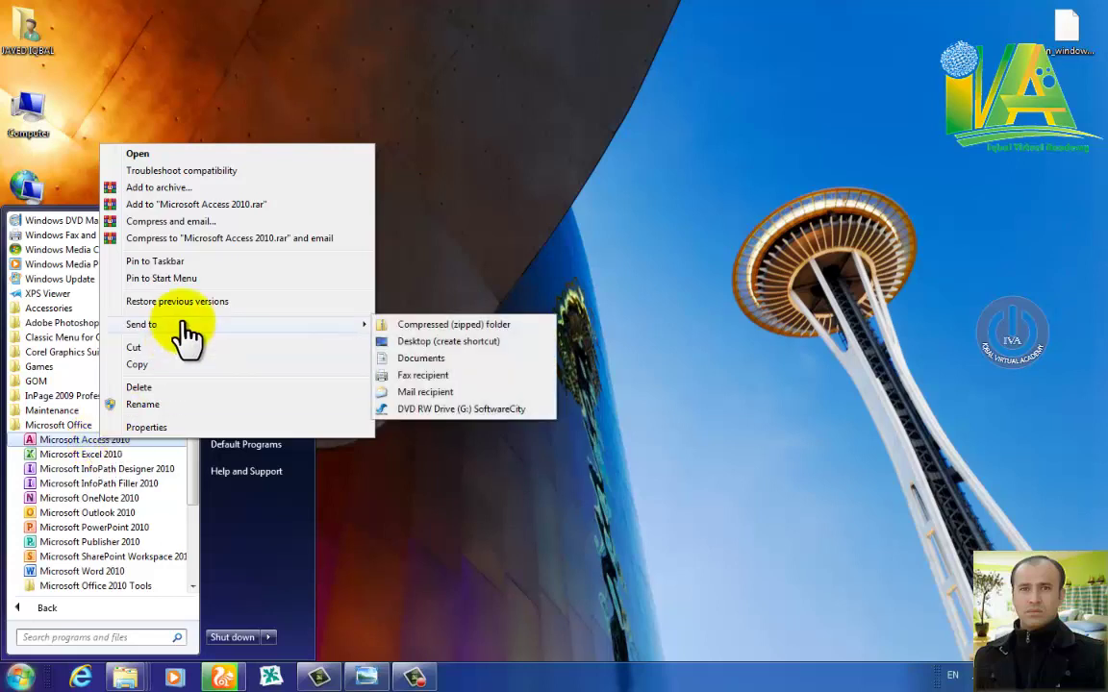
click(420, 345)
click(415, 354)
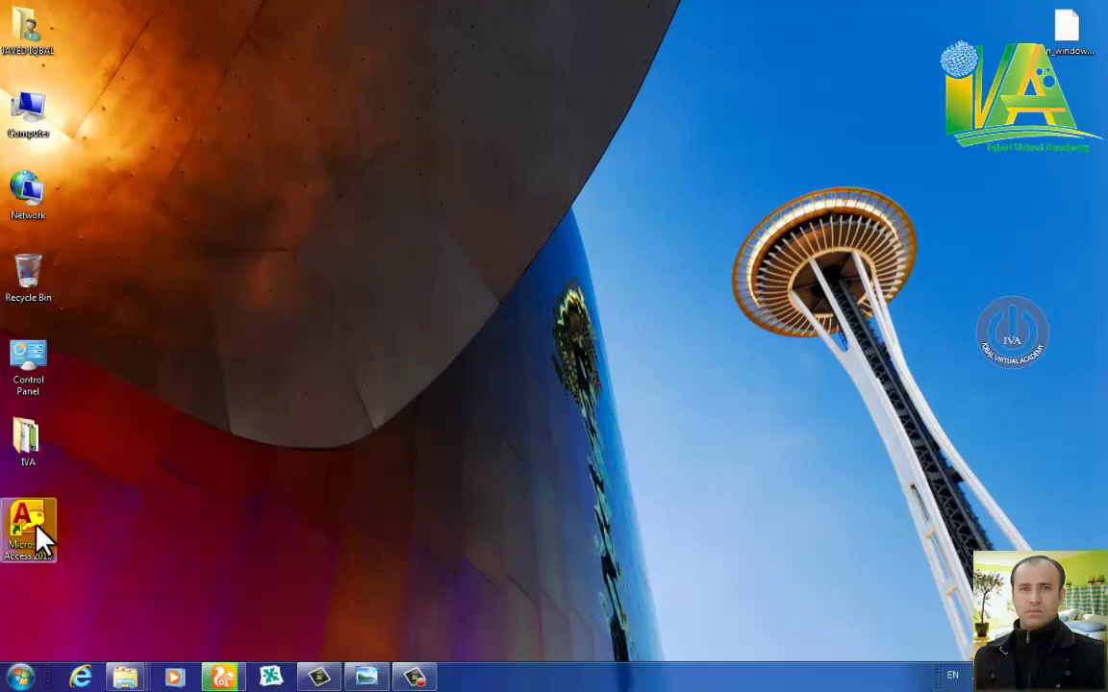
drag(37, 524, 252, 107)
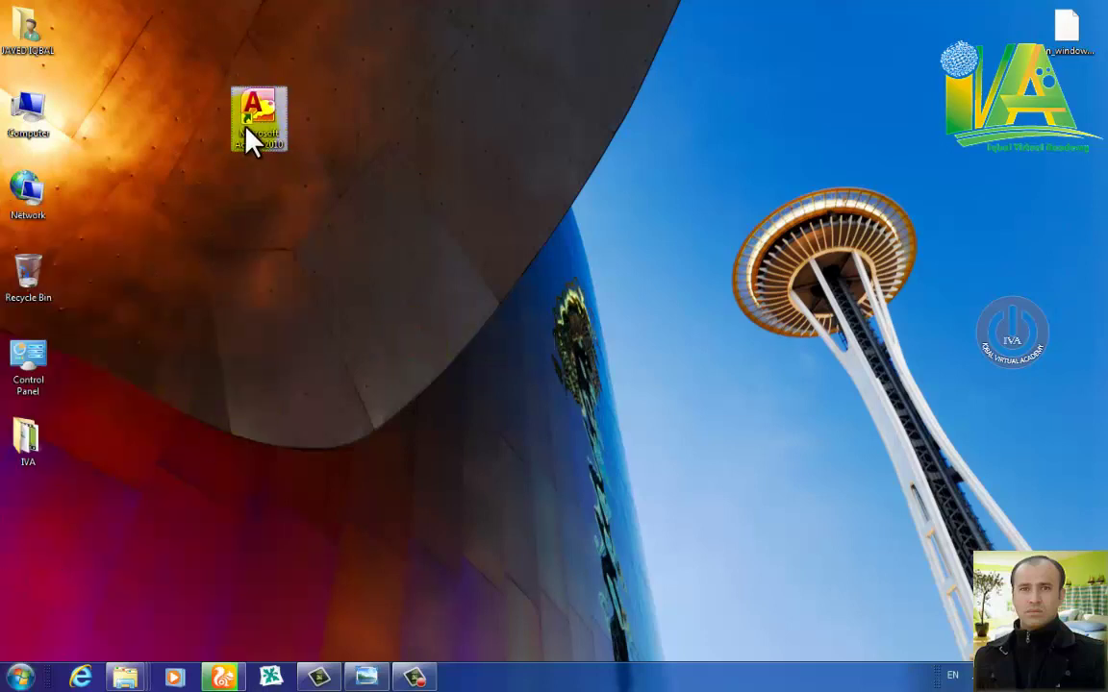
Create a desktop shortcut for Microsoft Excel 2010 from the Microsoft Office program folder and place it beside the Access 2010 shortcut.
click(19, 677)
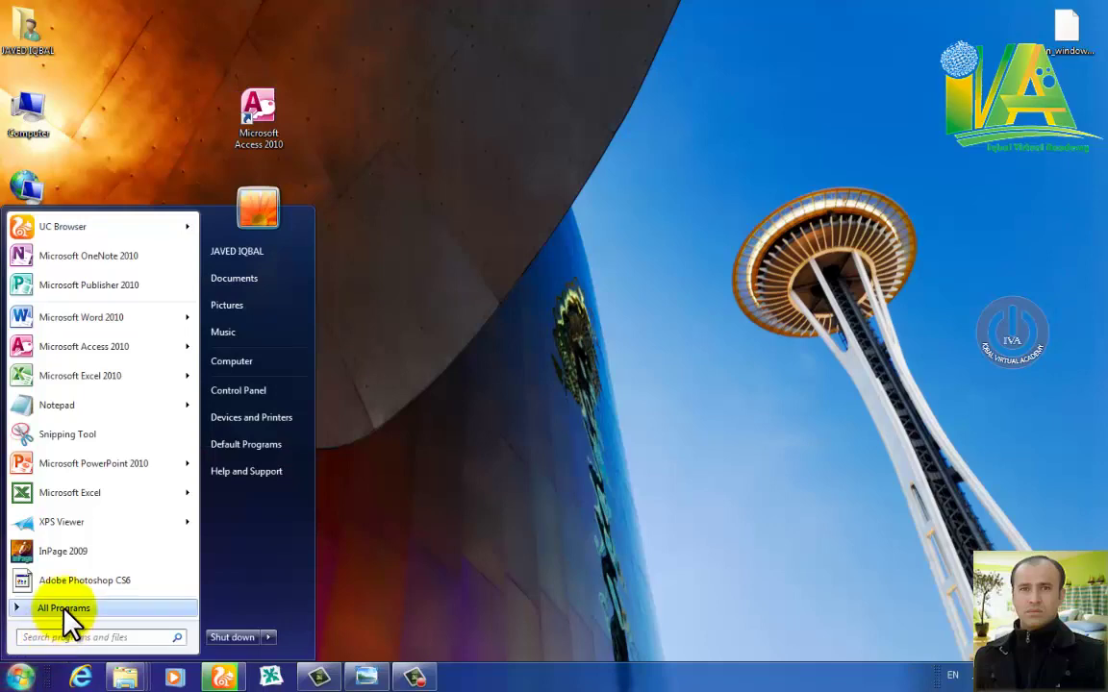
click(65, 615)
click(101, 454)
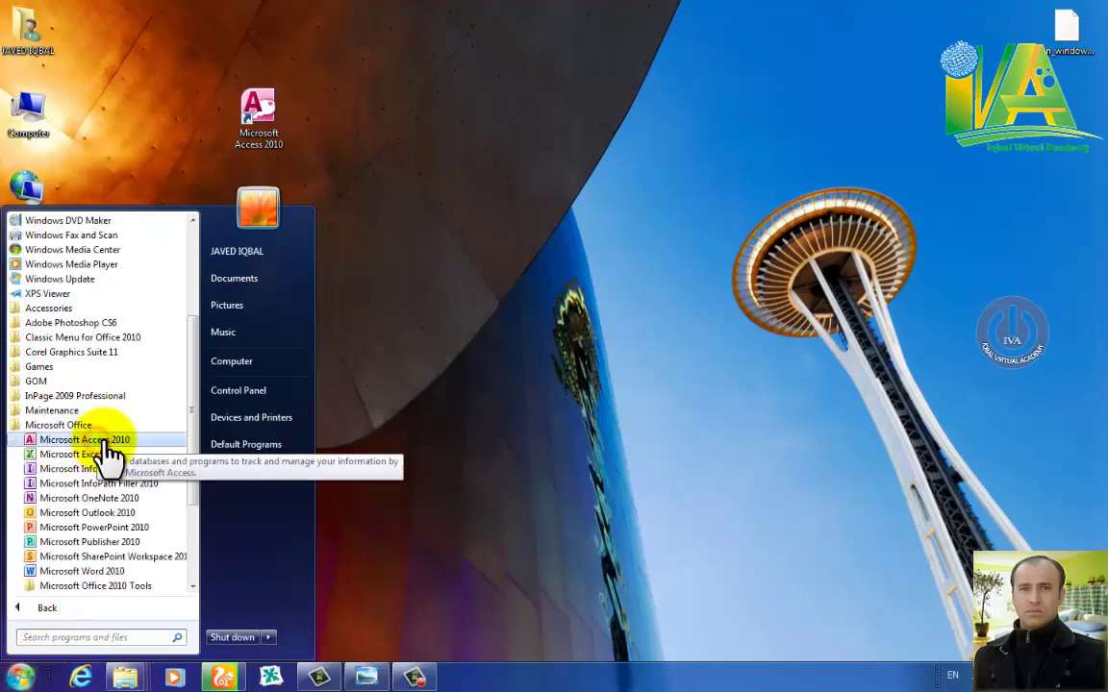
right_click(114, 453)
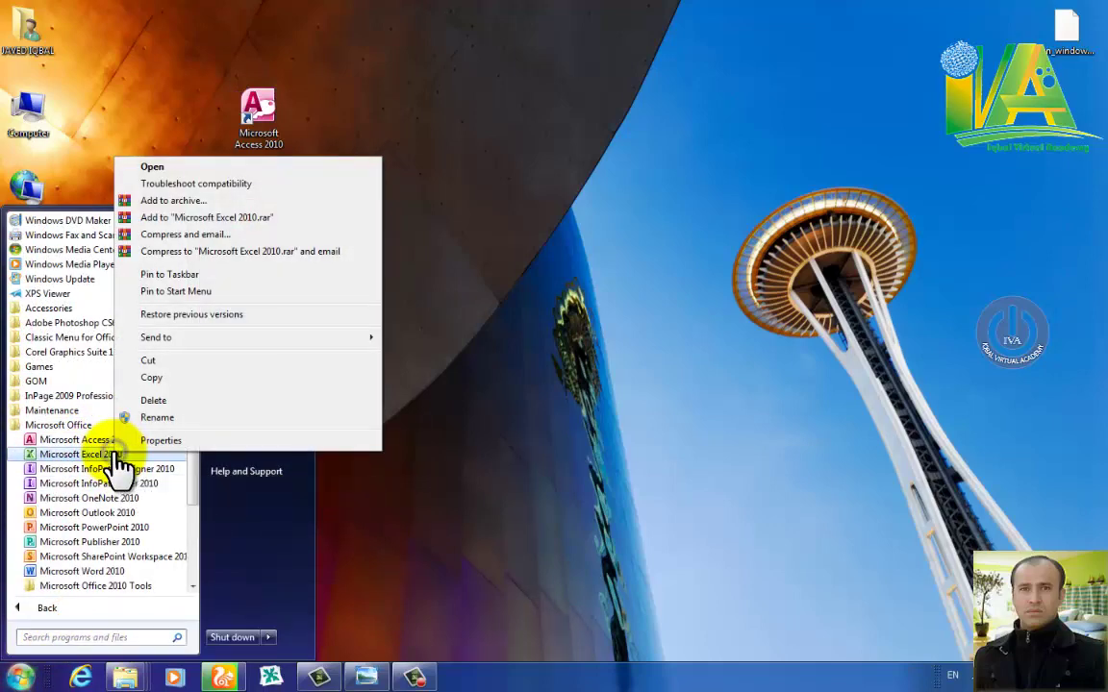
mouse_move(246, 342)
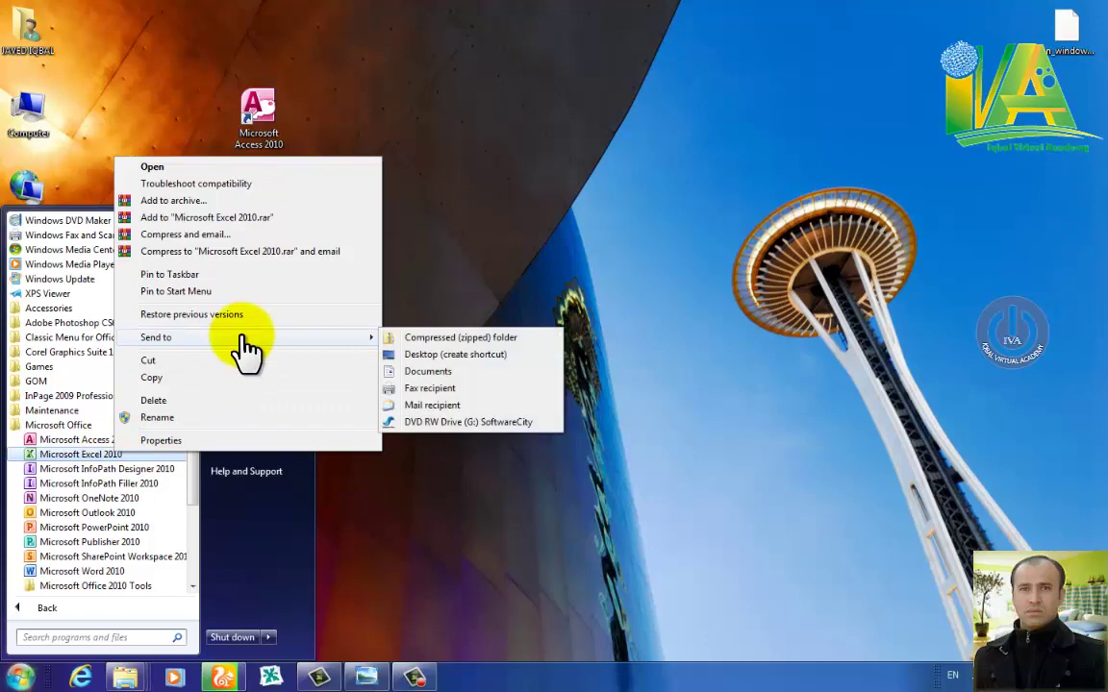
click(435, 368)
click(433, 371)
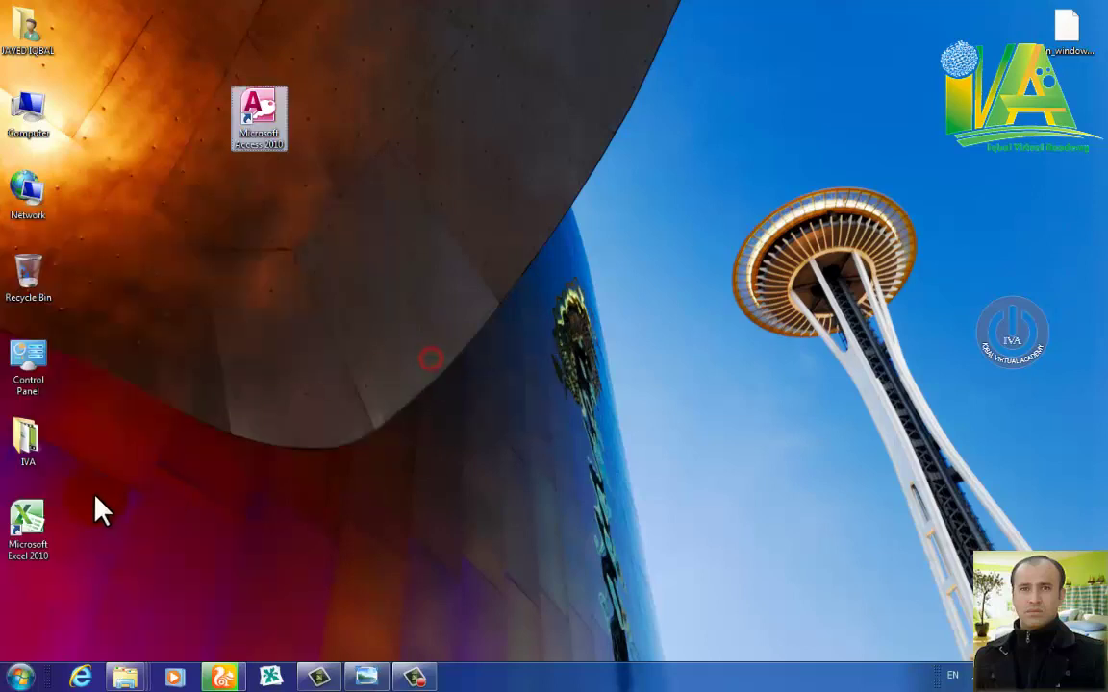
drag(82, 437, 204, 119)
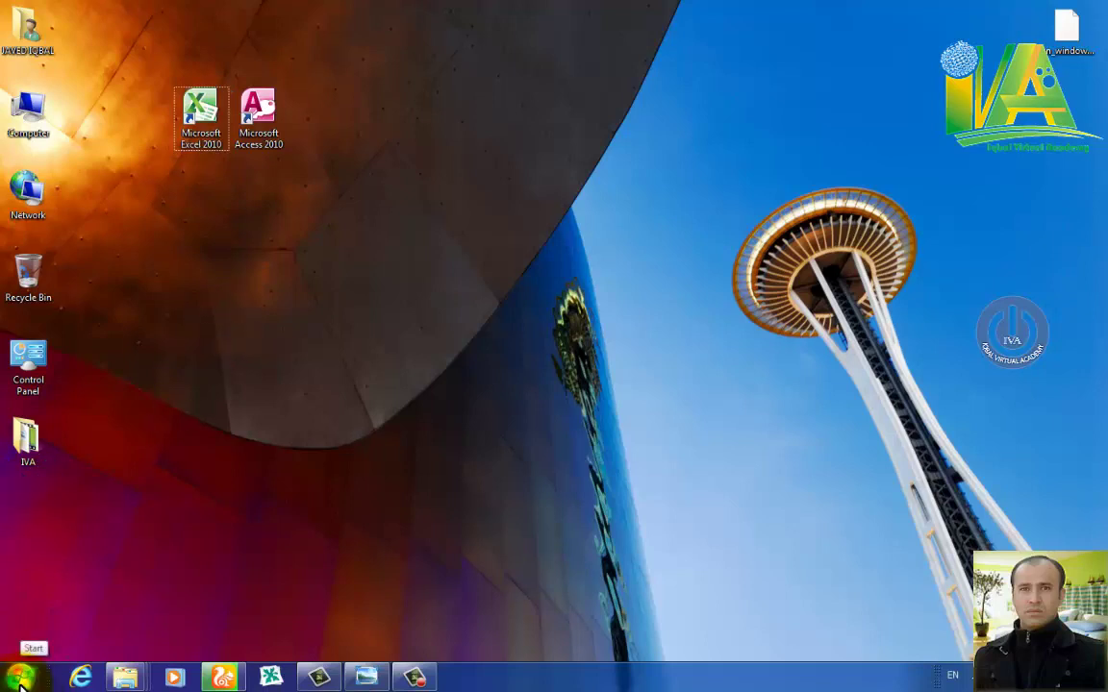
Create a desktop shortcut for Microsoft PowerPoint 2010 from the Microsoft Office program folder and place it beside the Excel 2010 shortcut.
click(21, 679)
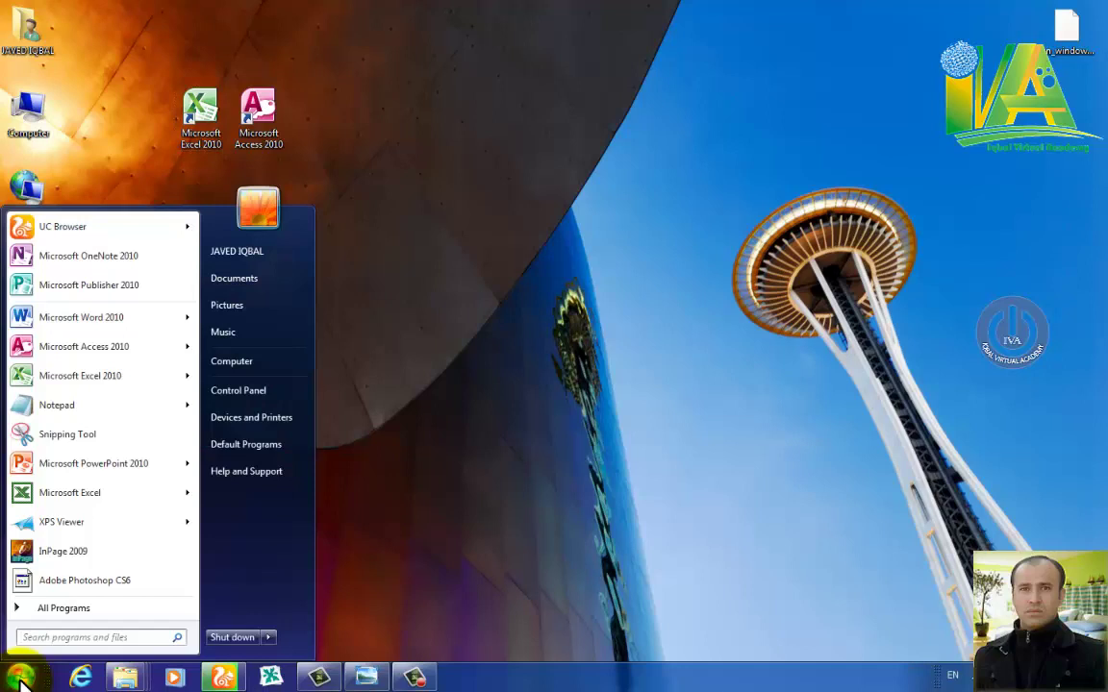
click(65, 610)
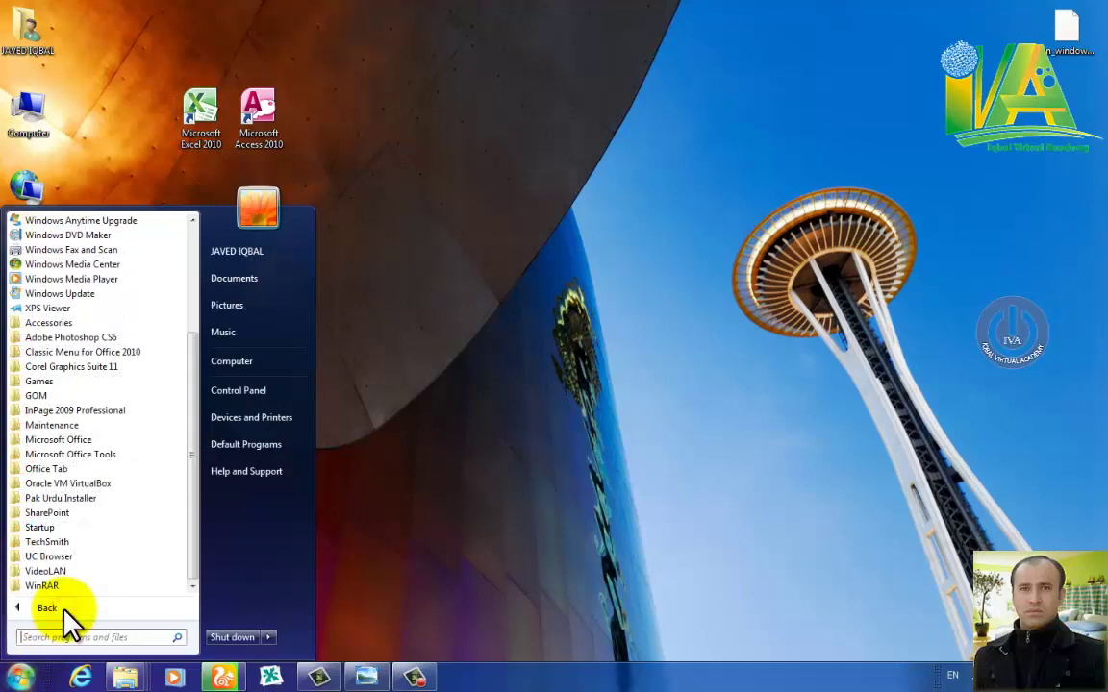
click(97, 441)
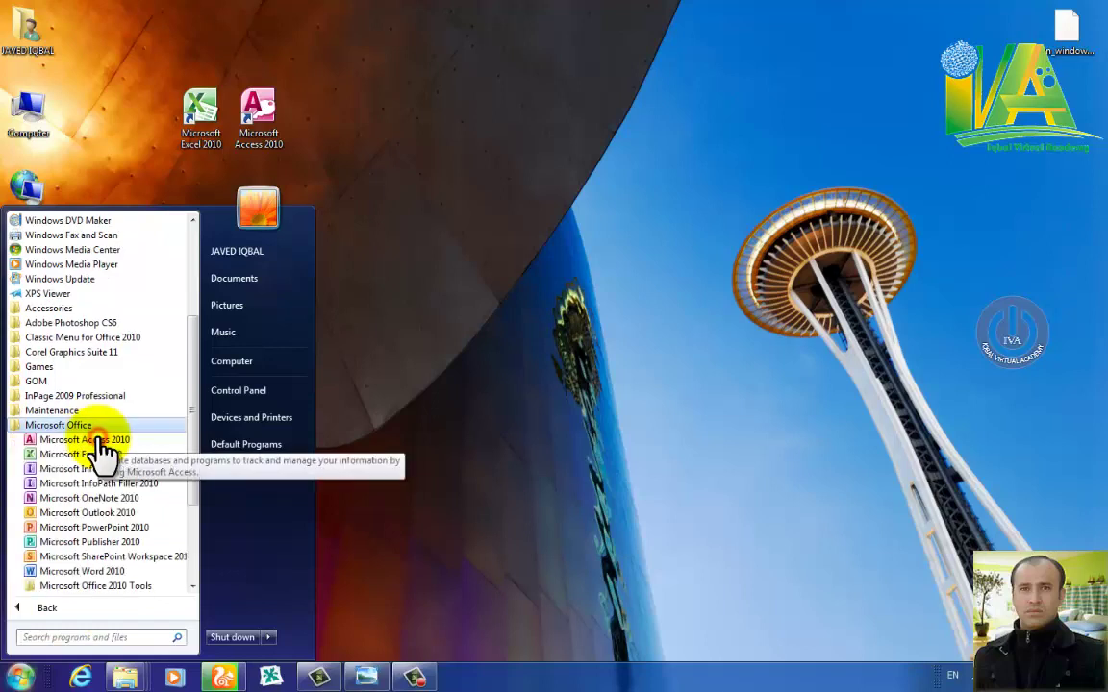
right_click(150, 536)
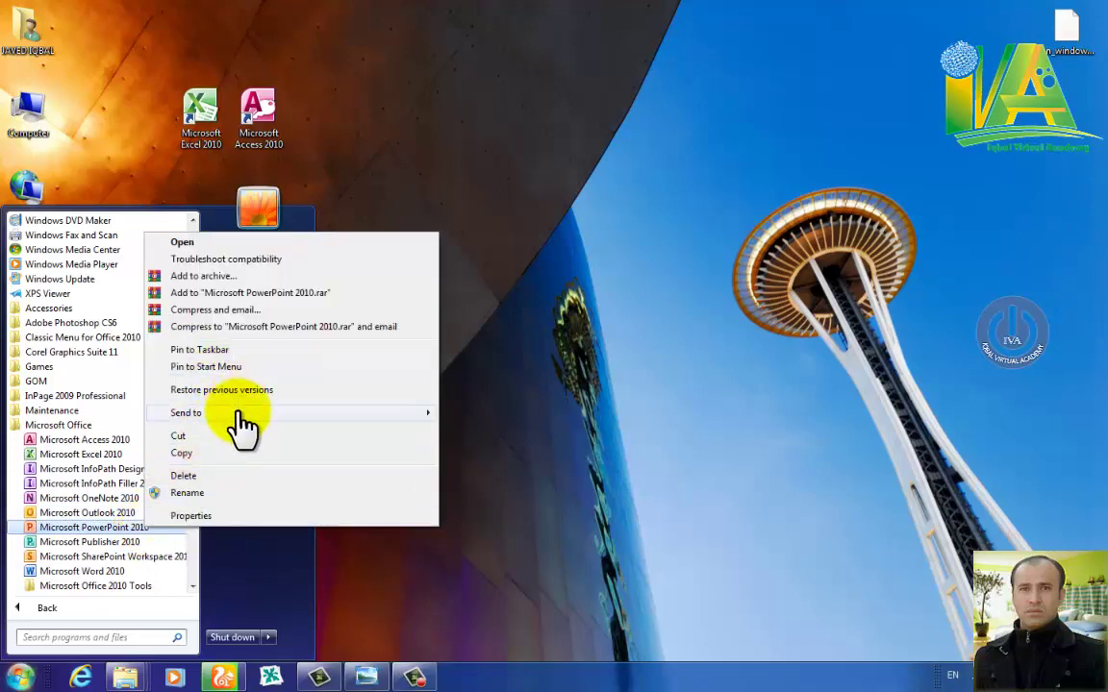
mouse_move(240, 423)
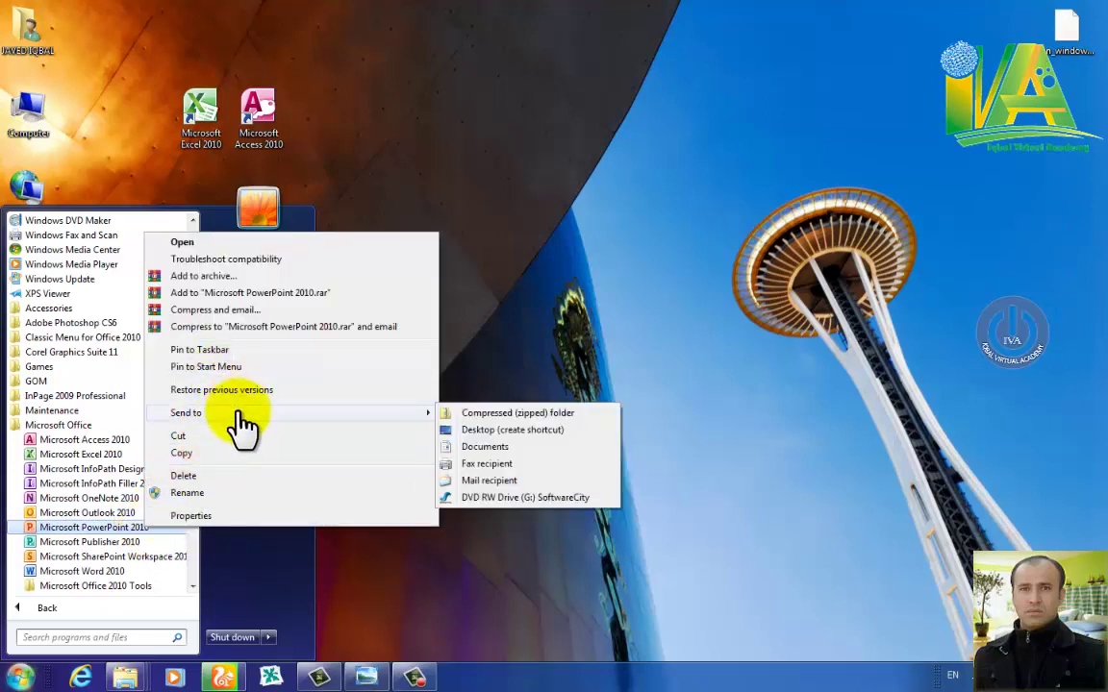
click(529, 433)
click(506, 436)
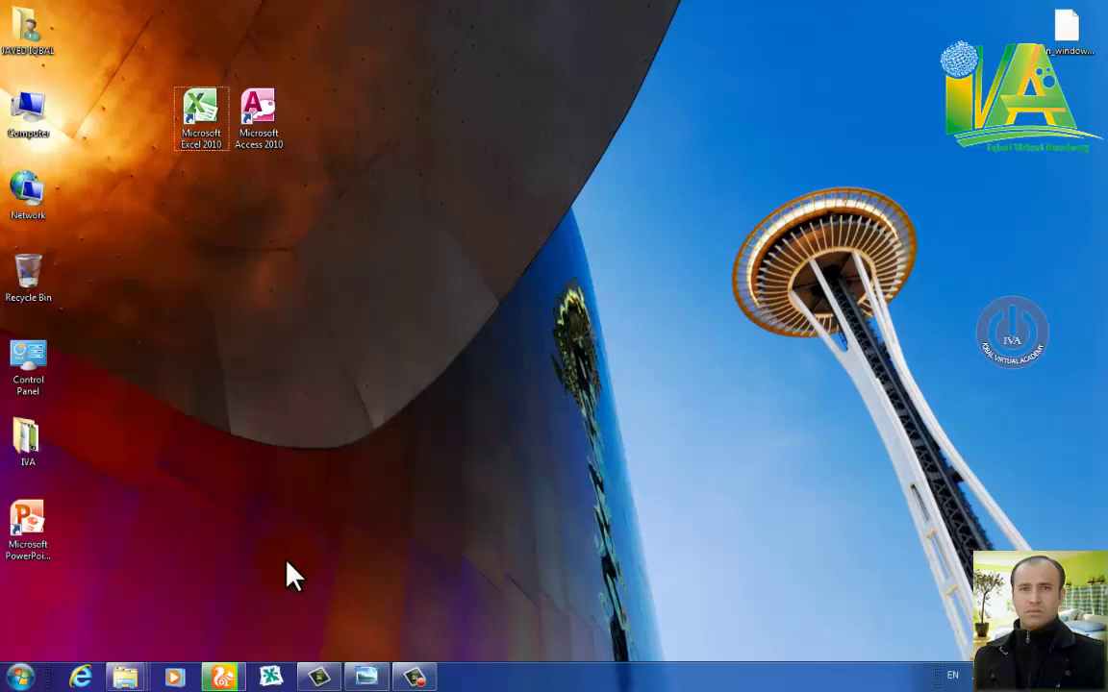
drag(53, 524, 167, 108)
click(303, 265)
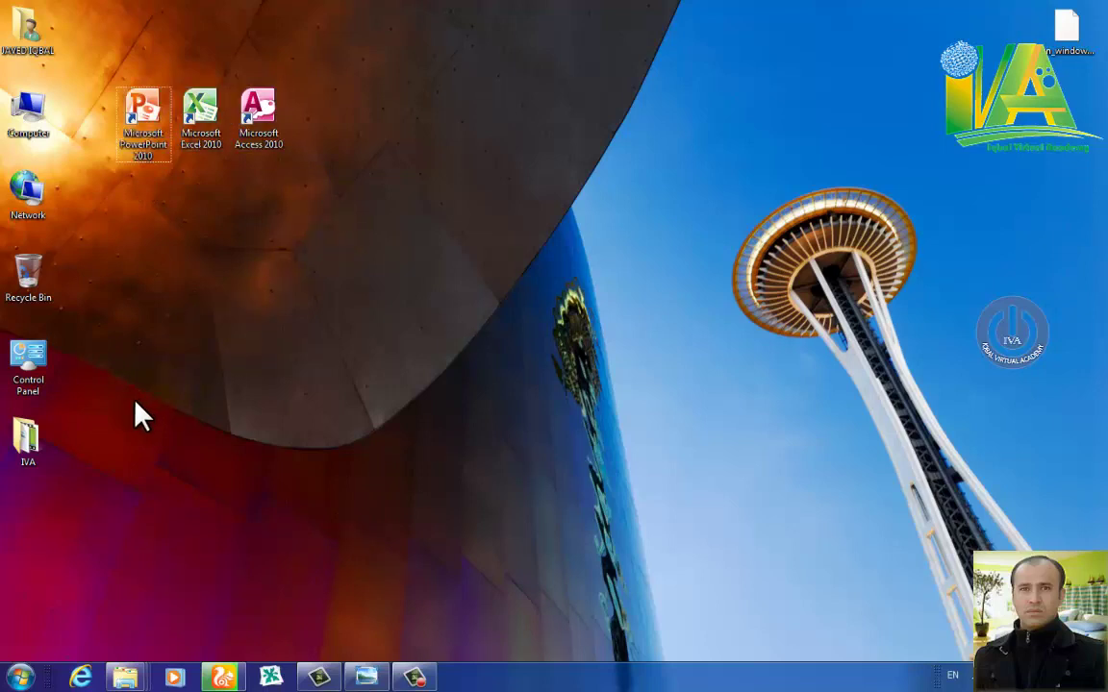
Create a desktop shortcut for Microsoft Word 2010 from the Microsoft Office program folder.
click(19, 678)
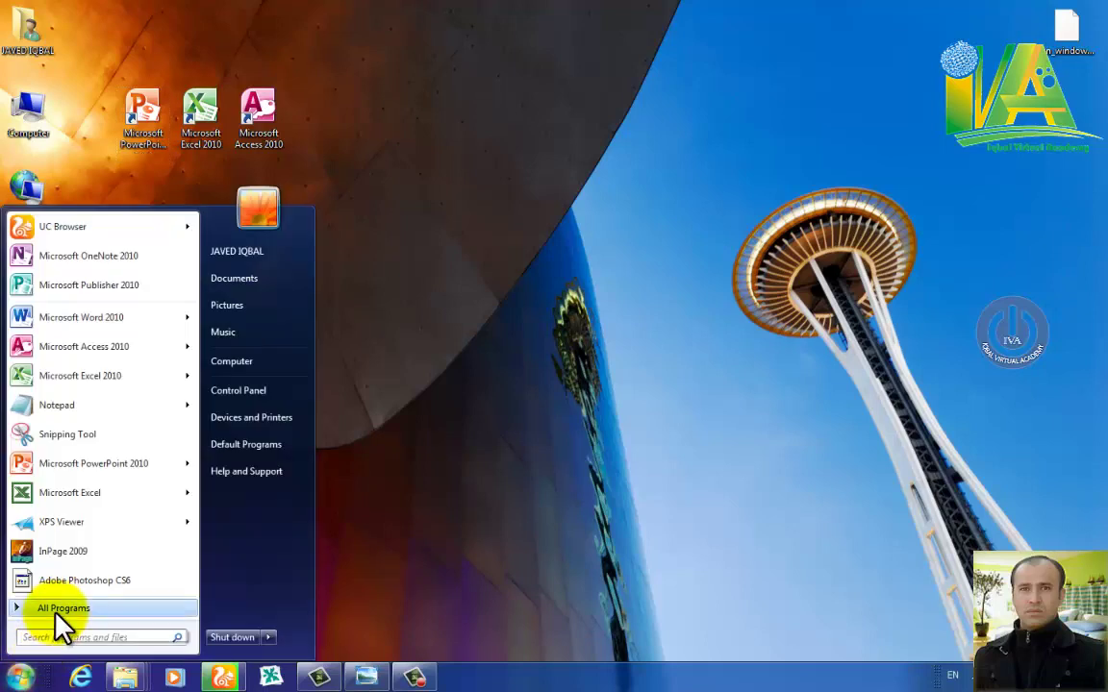
click(54, 610)
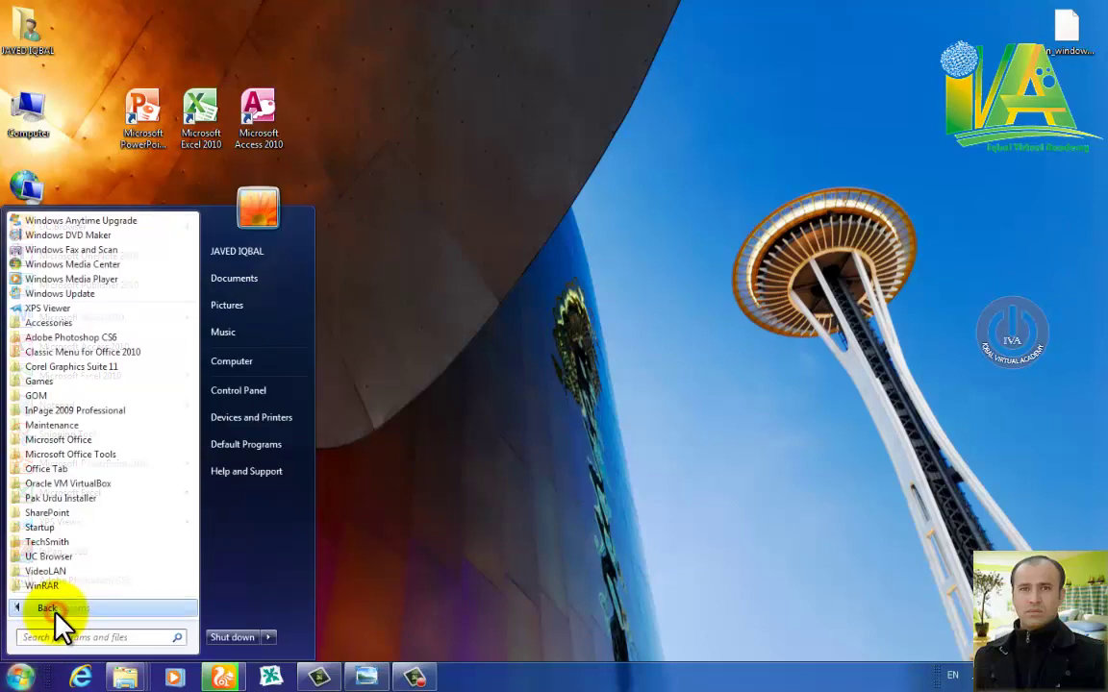
click(120, 440)
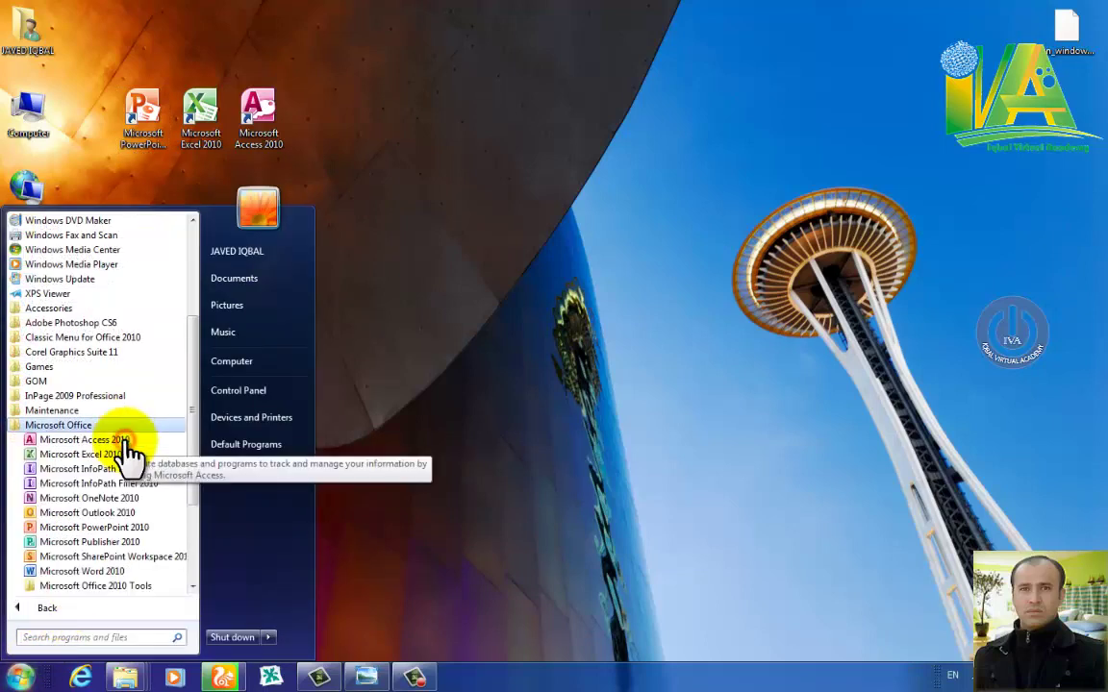
right_click(117, 572)
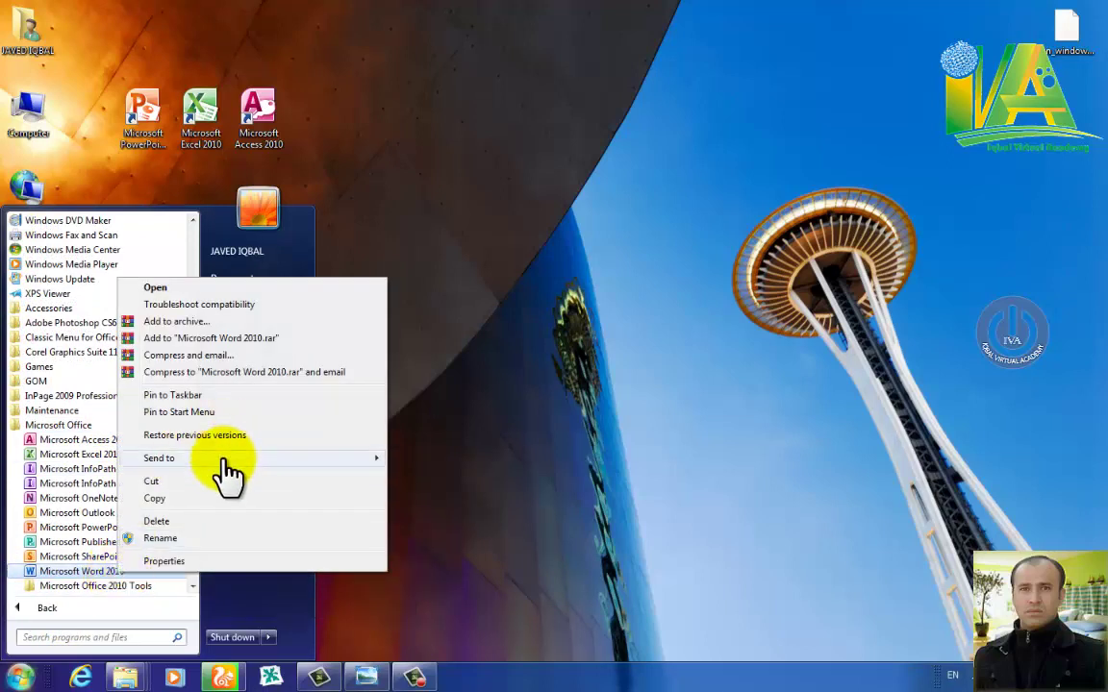
mouse_move(251, 460)
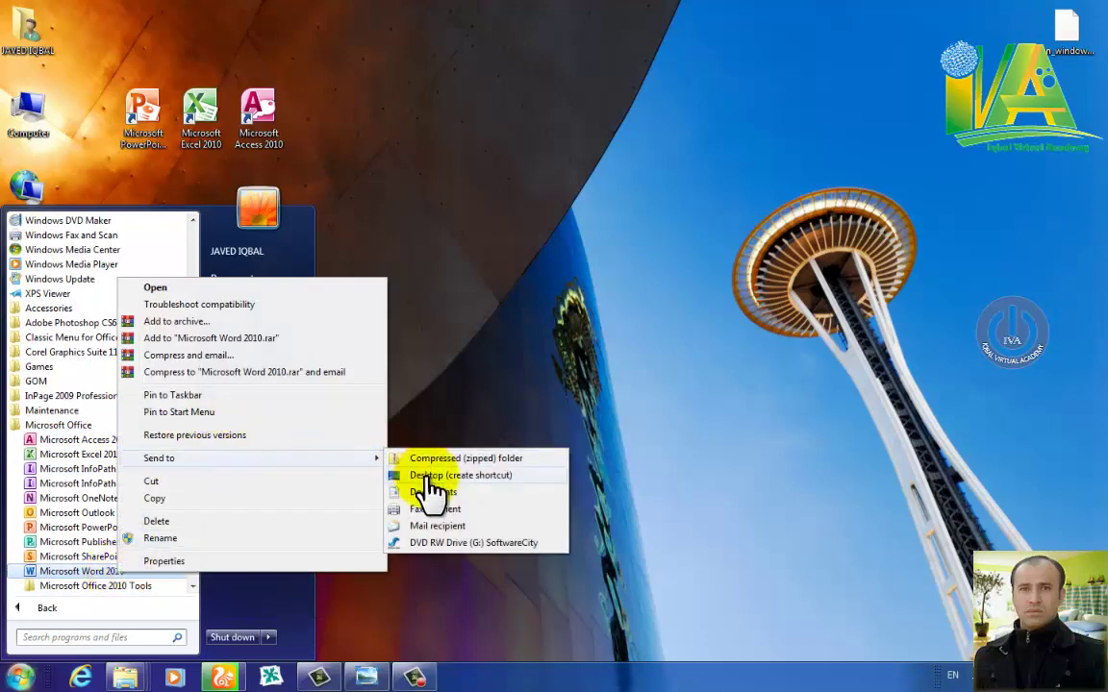
click(430, 477)
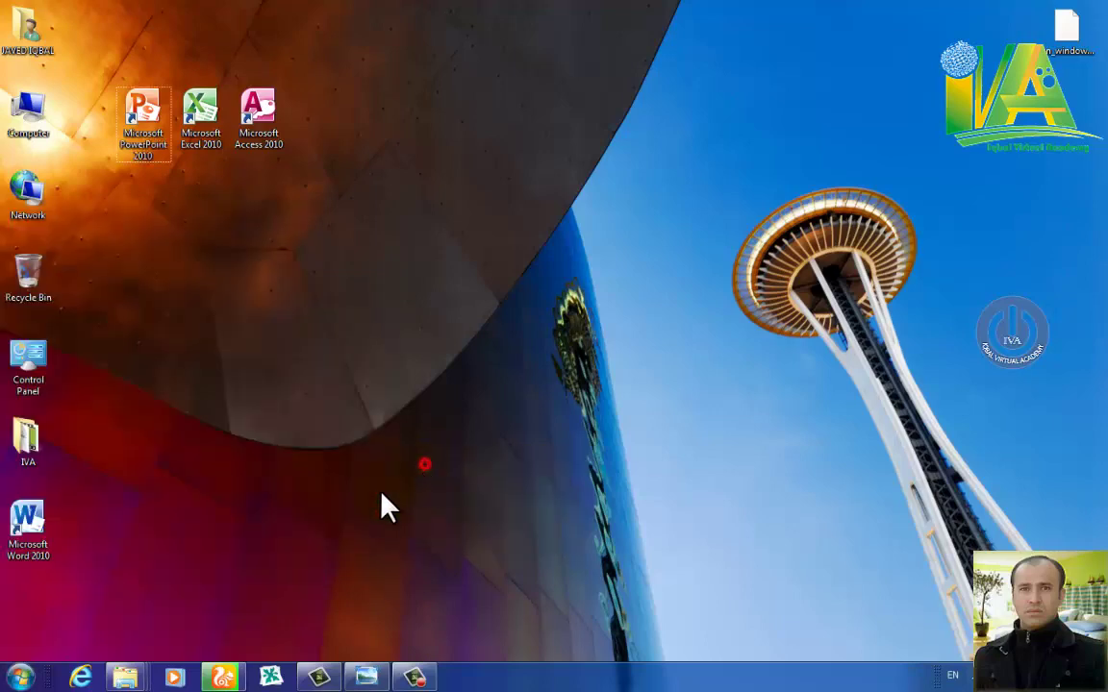
click(21, 677)
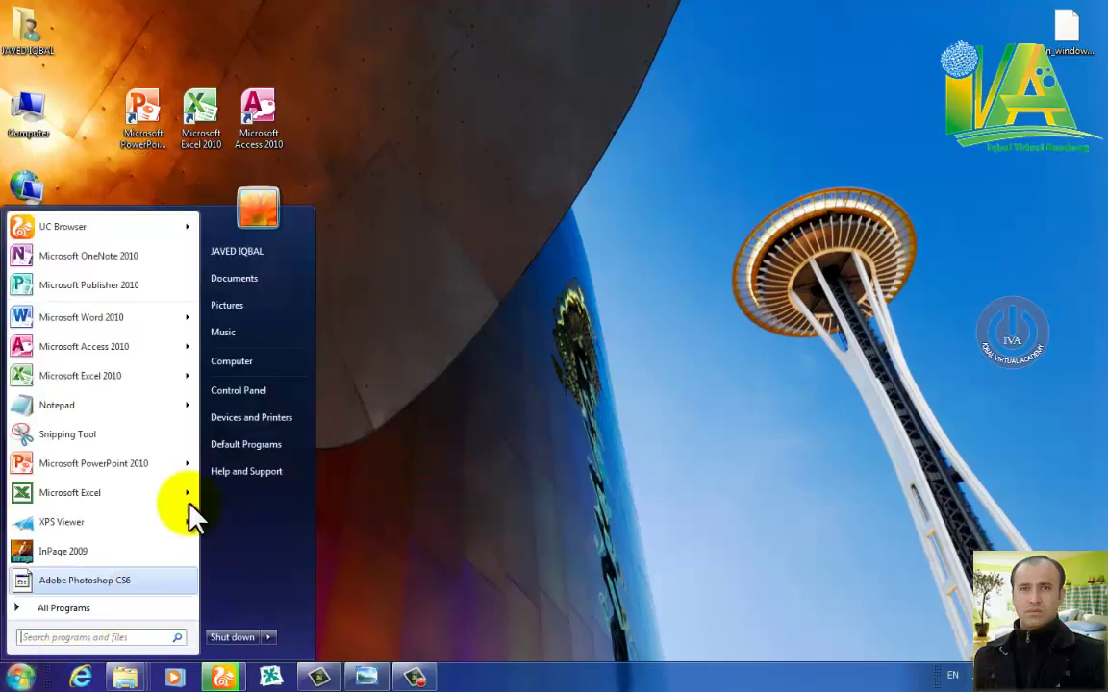
click(112, 609)
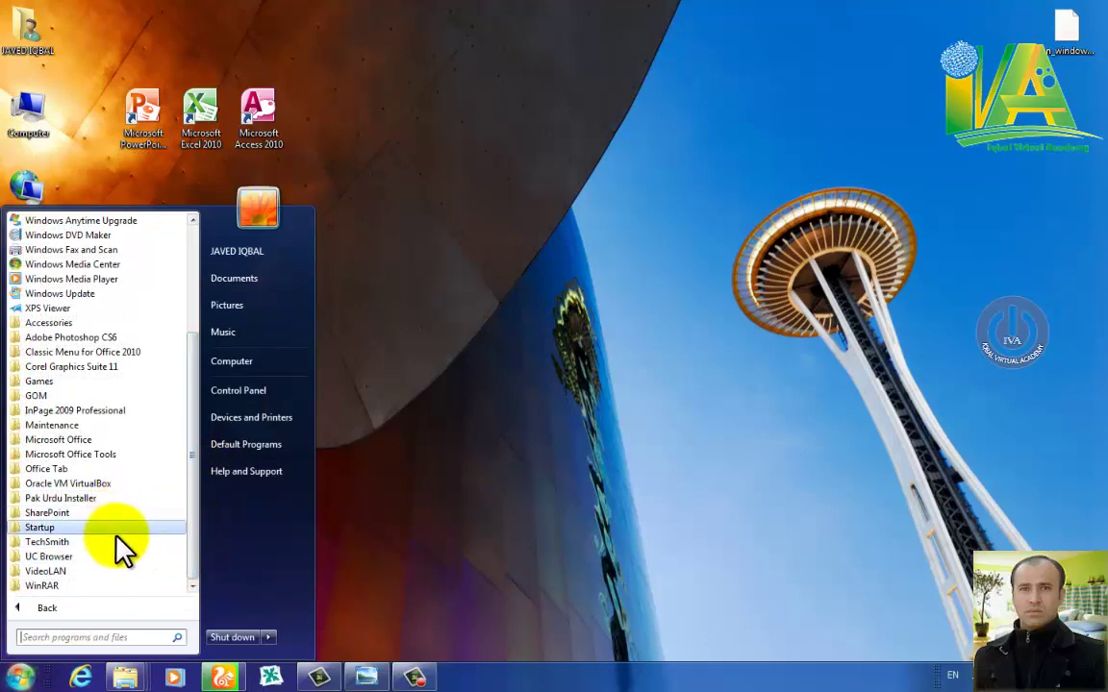
click(96, 337)
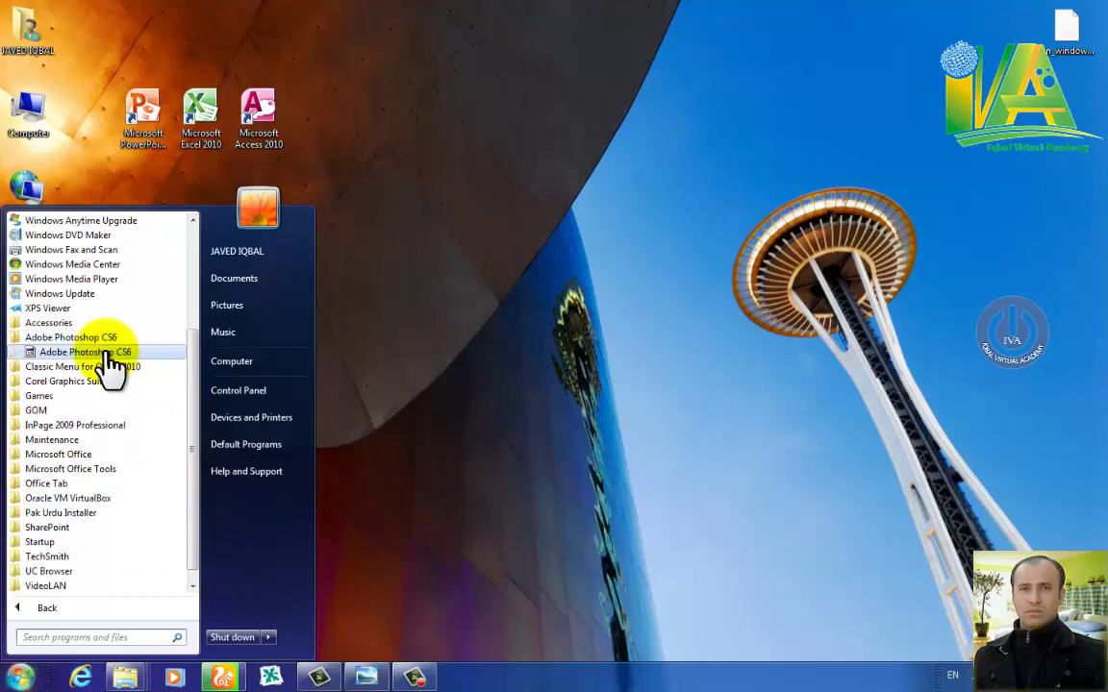
right_click(109, 356)
mouse_move(212, 238)
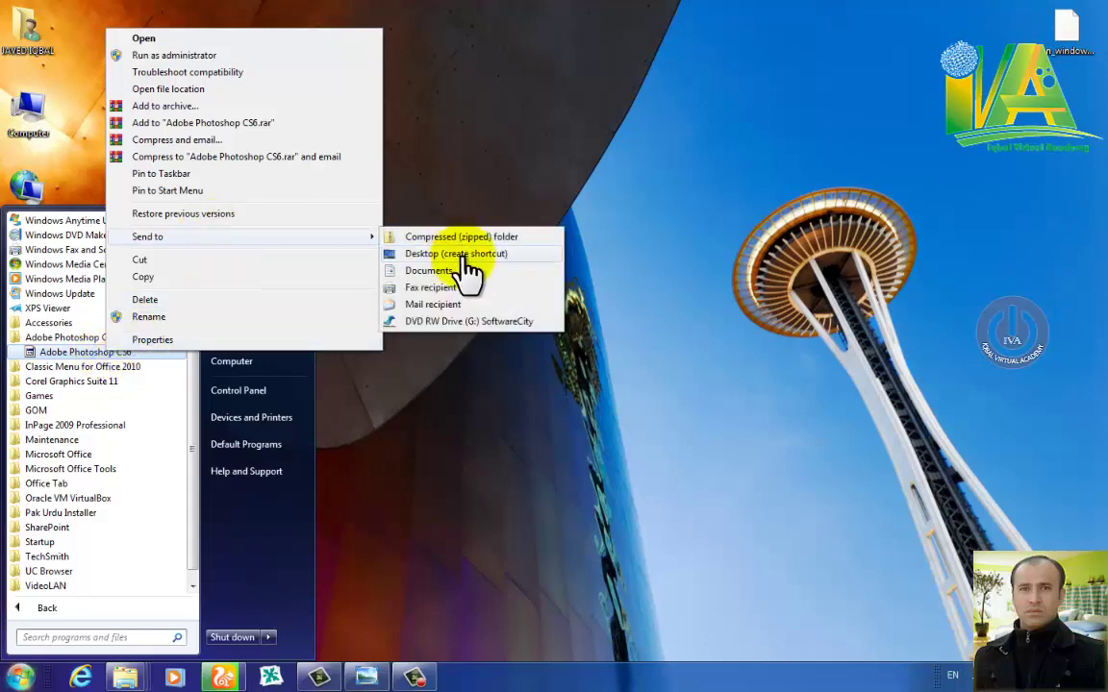
click(425, 402)
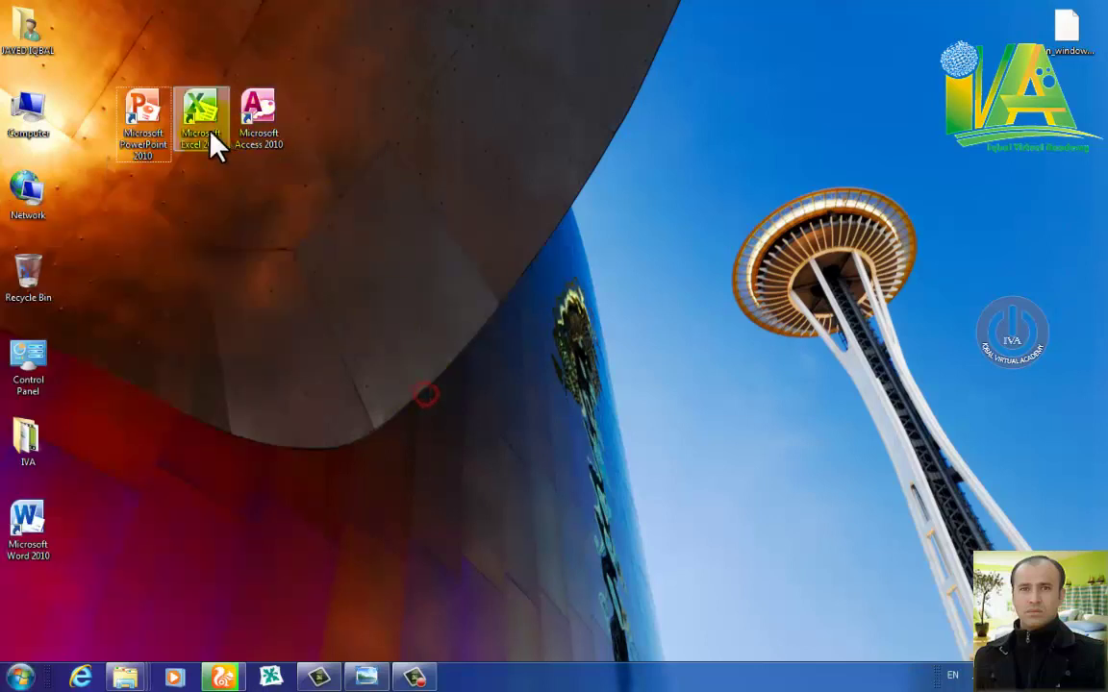
View the lesson outline image pashto.PNG in Windows Photo Viewer and minimize it to return to the desktop.
click(365, 678)
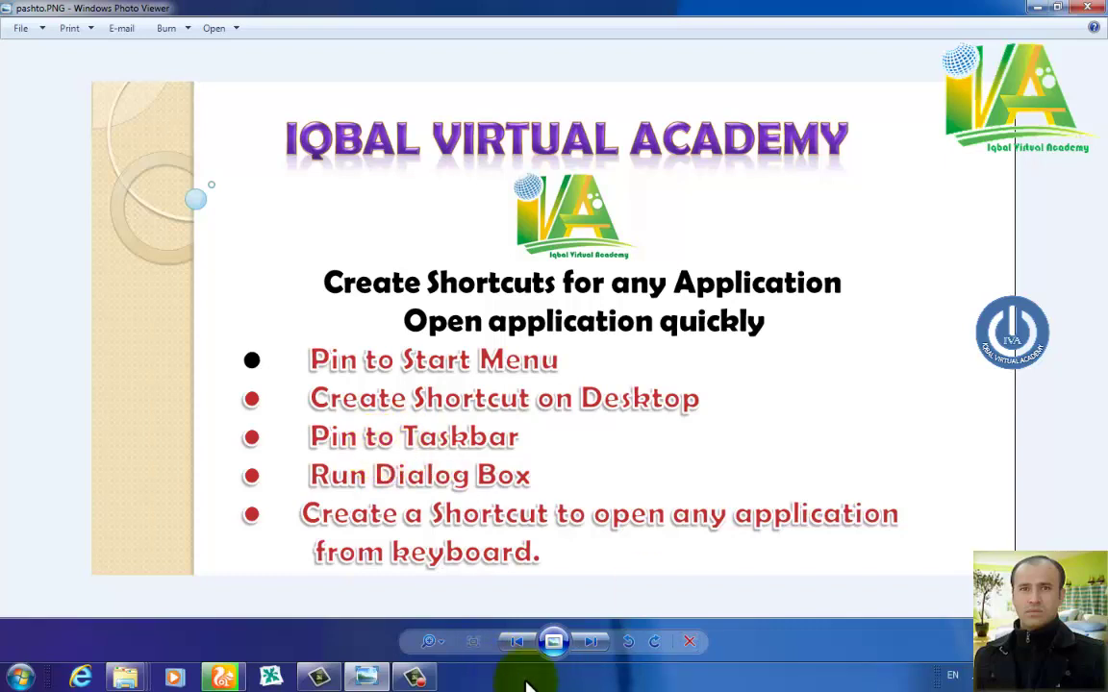
click(1037, 9)
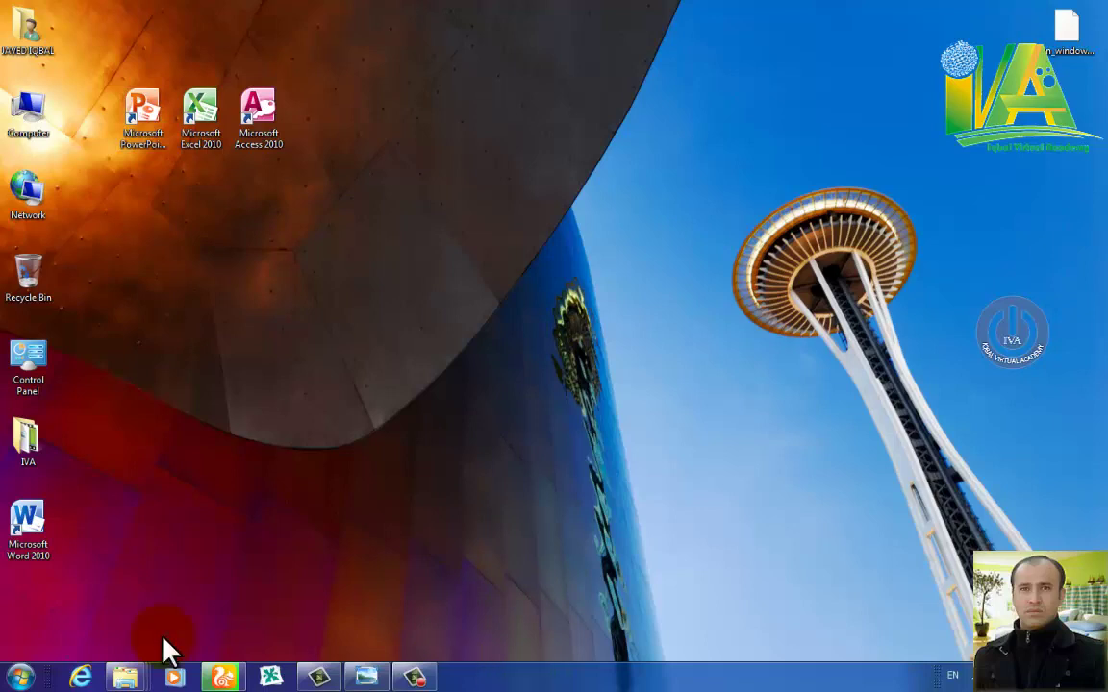
click(20, 678)
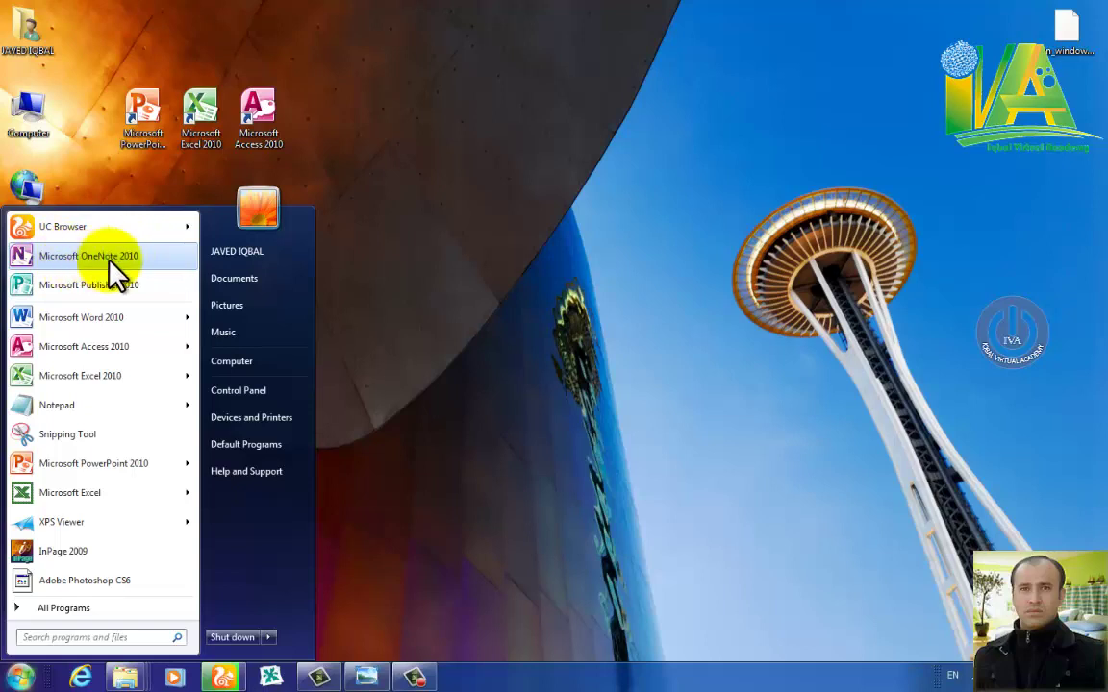
click(441, 458)
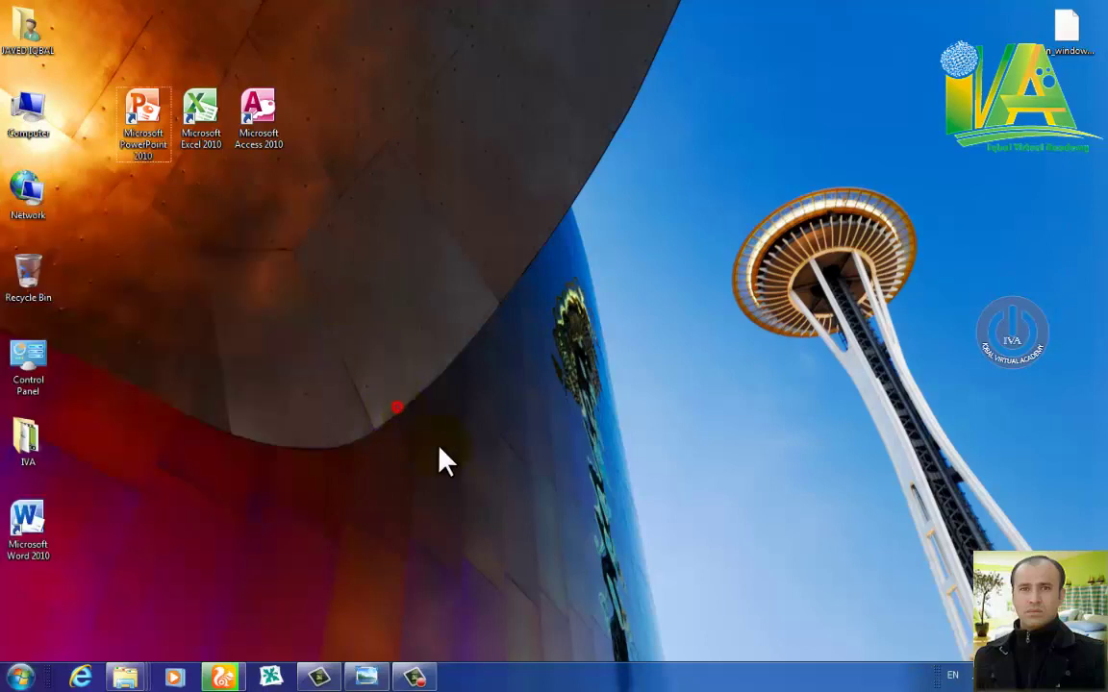
Pin Microsoft Access 2010 and Microsoft Excel 2010 from the Microsoft Office program folder to the taskbar.
click(21, 678)
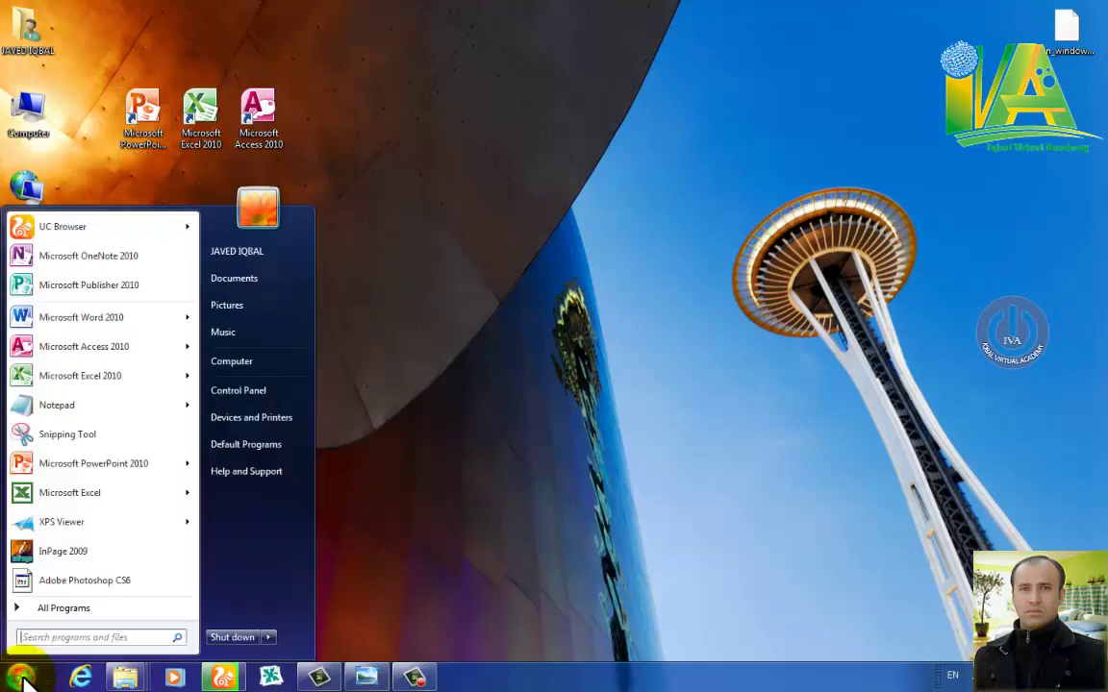
click(94, 615)
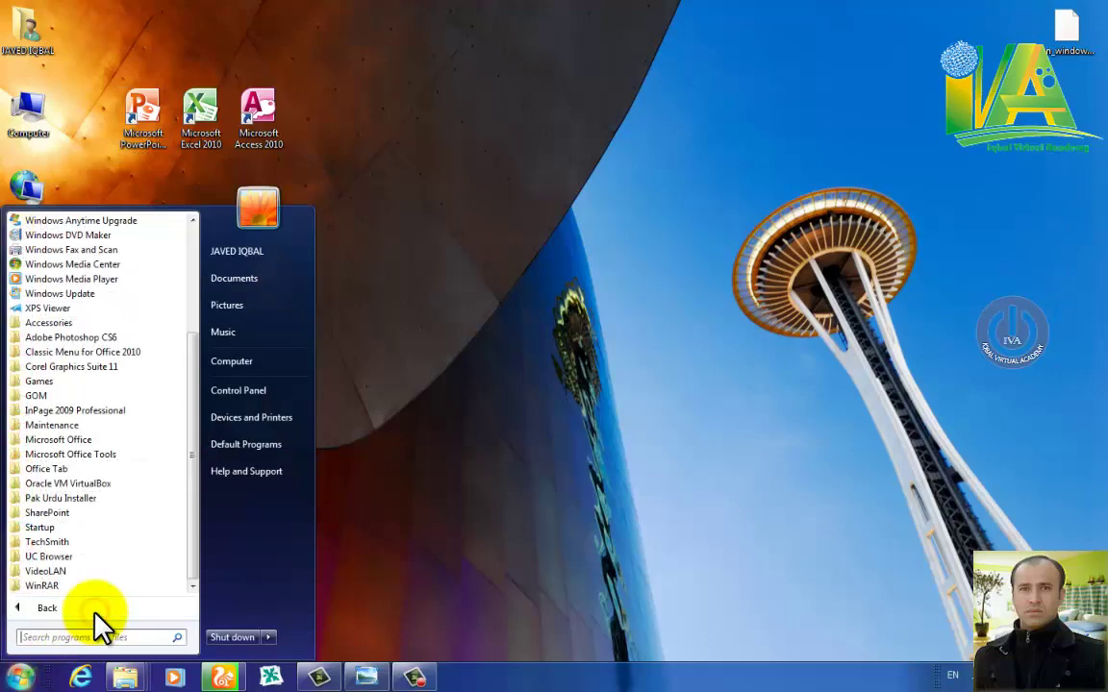
click(82, 439)
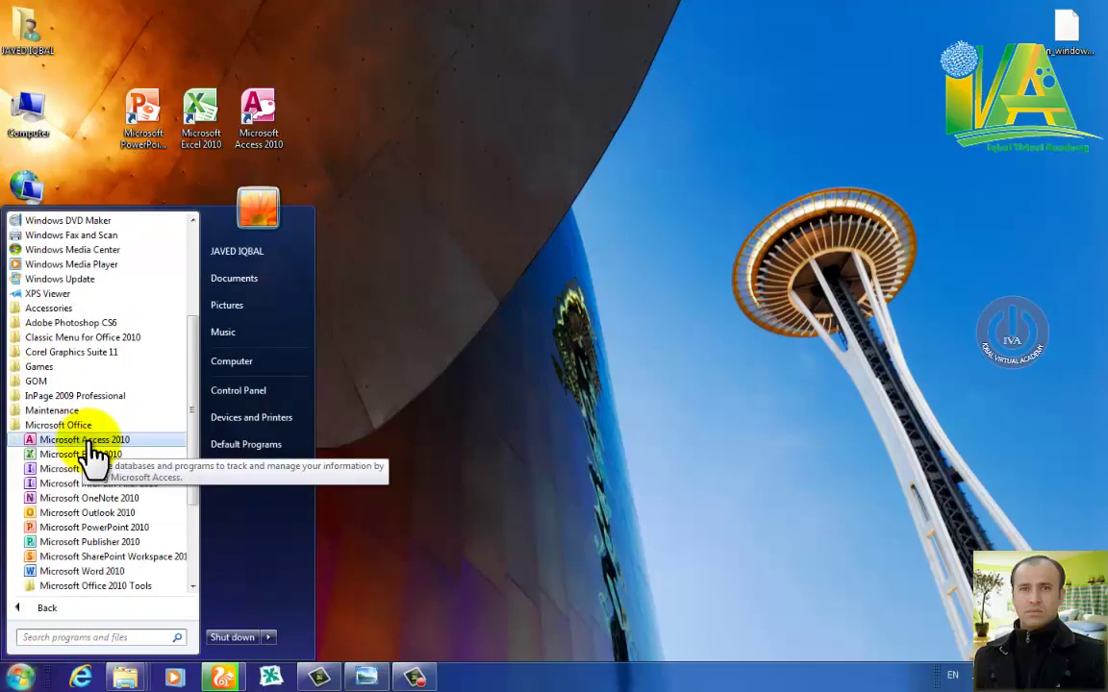
right_click(88, 443)
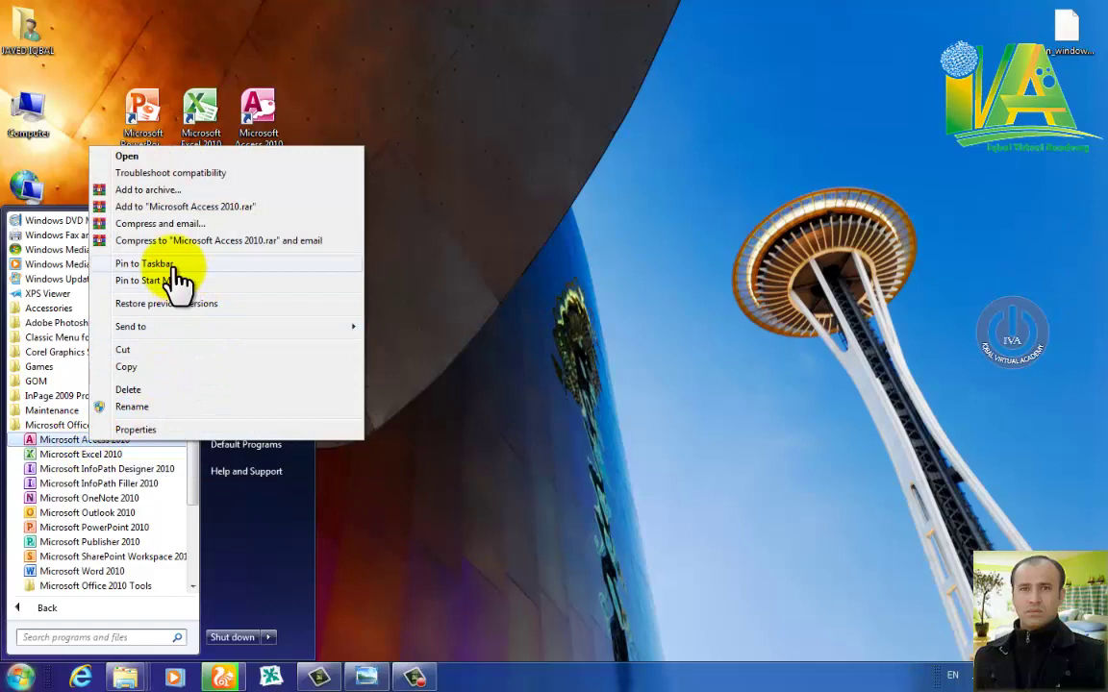
click(175, 265)
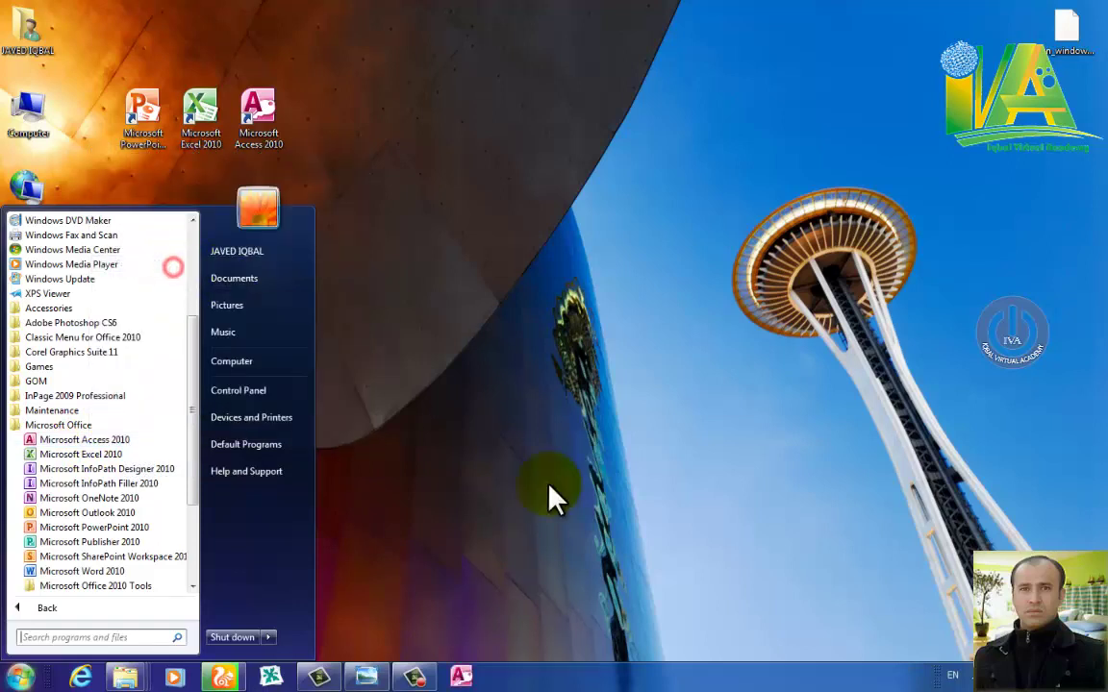
right_click(95, 455)
click(178, 281)
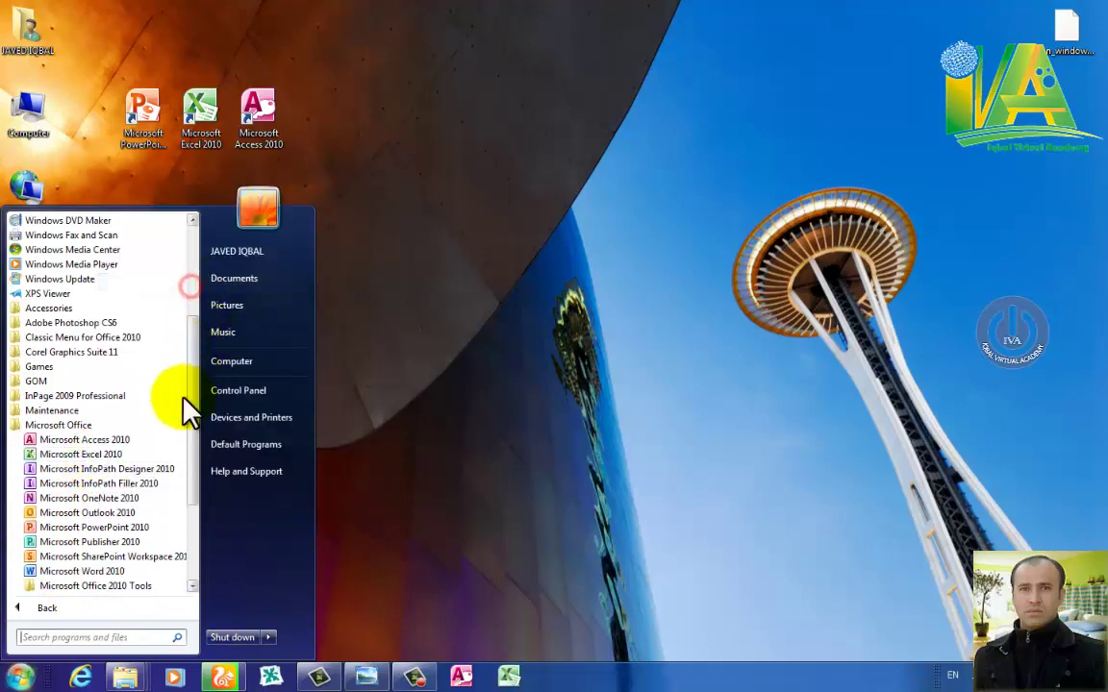
Pin Microsoft Word 2010 and Microsoft OneNote 2010 from the Microsoft Office program folder to the taskbar.
right_click(100, 574)
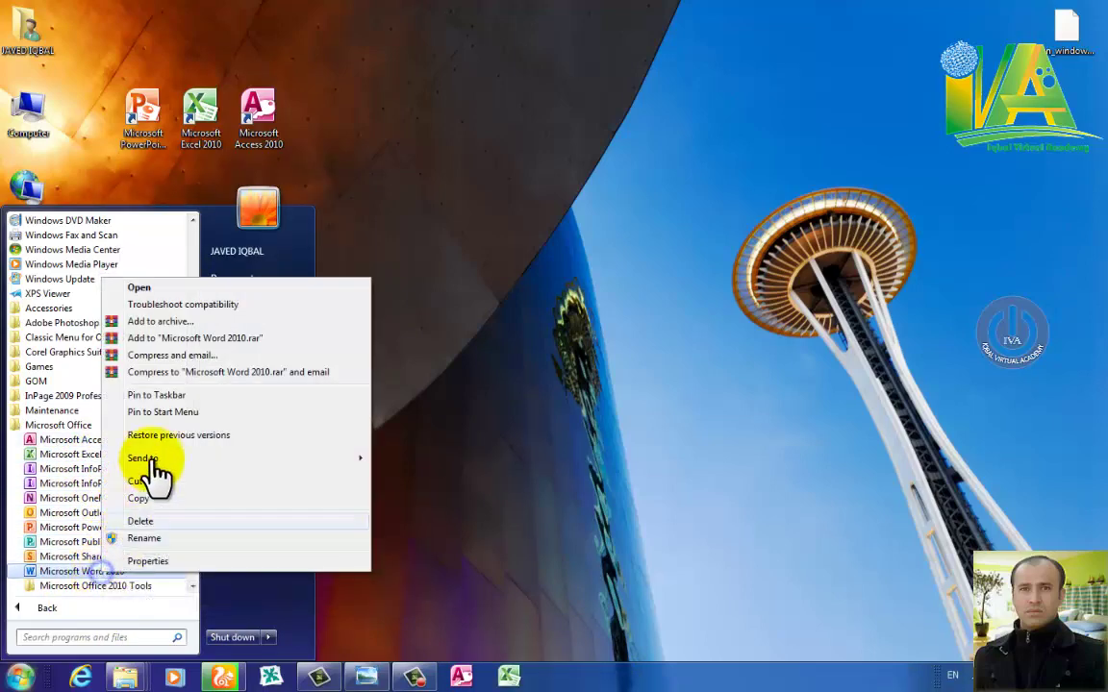
click(174, 396)
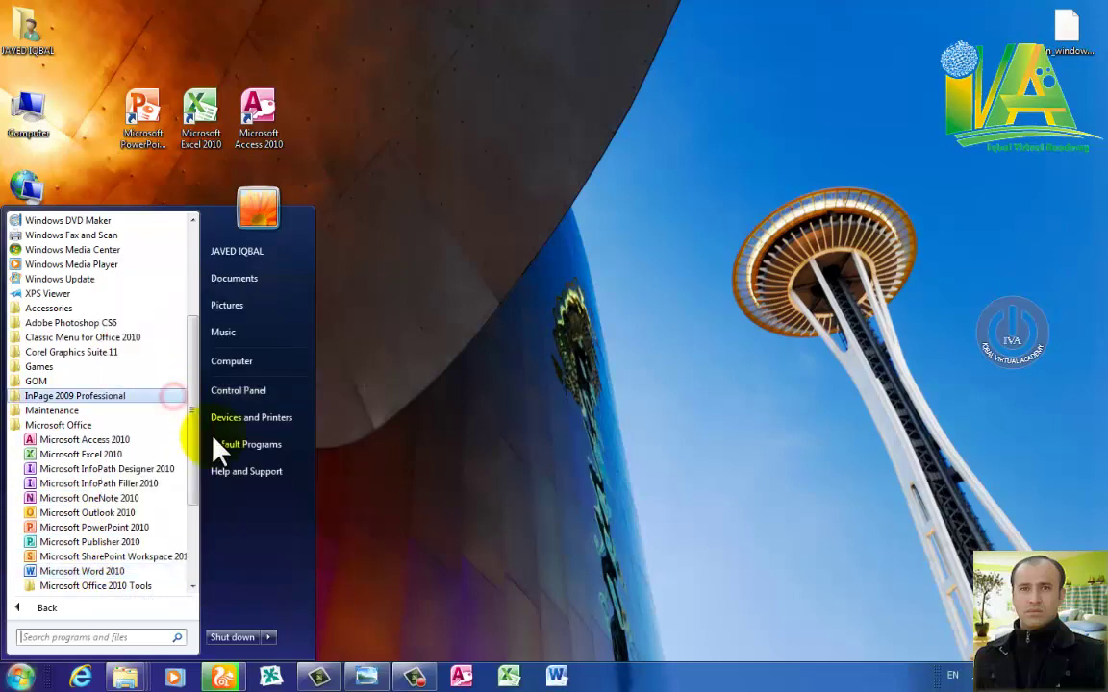
right_click(125, 503)
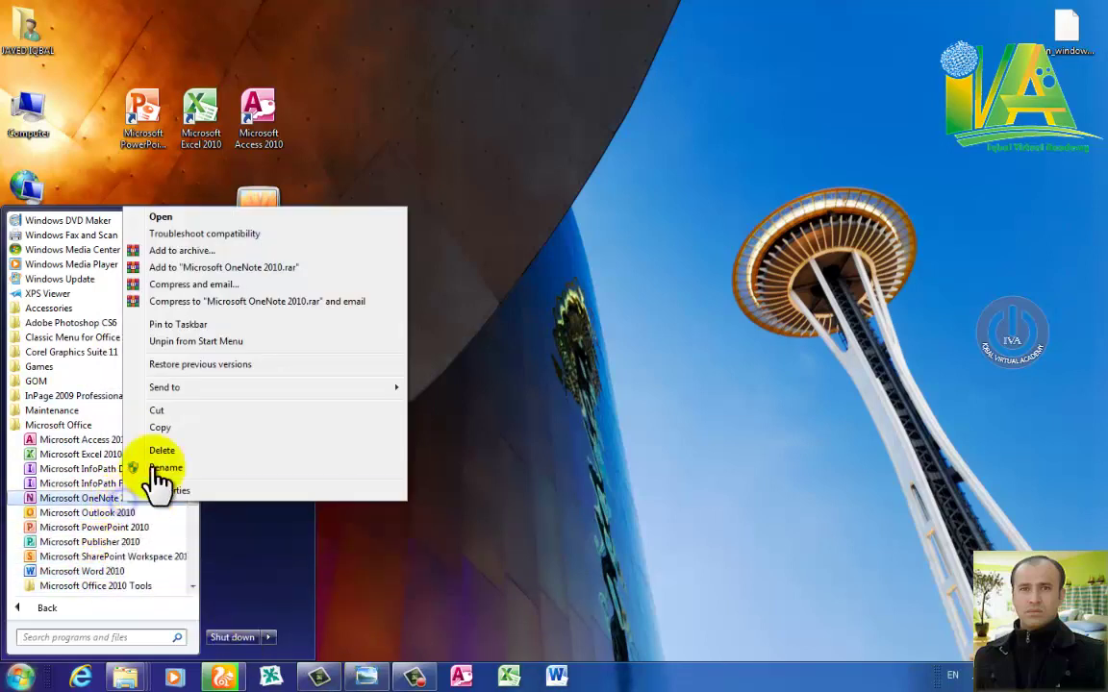
click(231, 324)
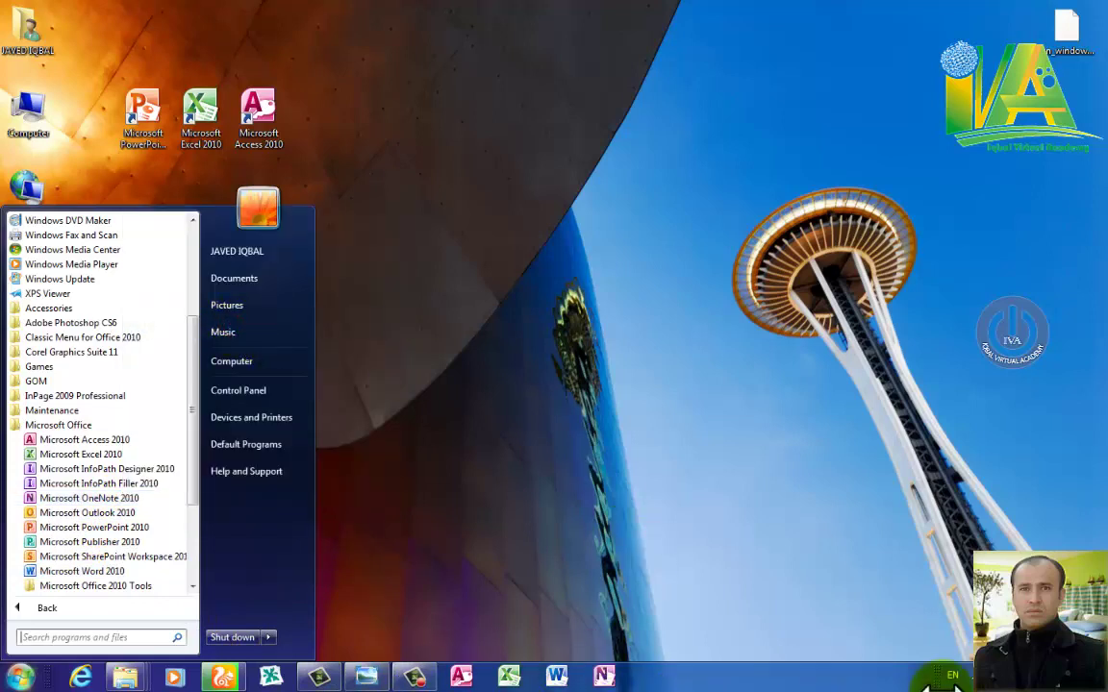
click(552, 350)
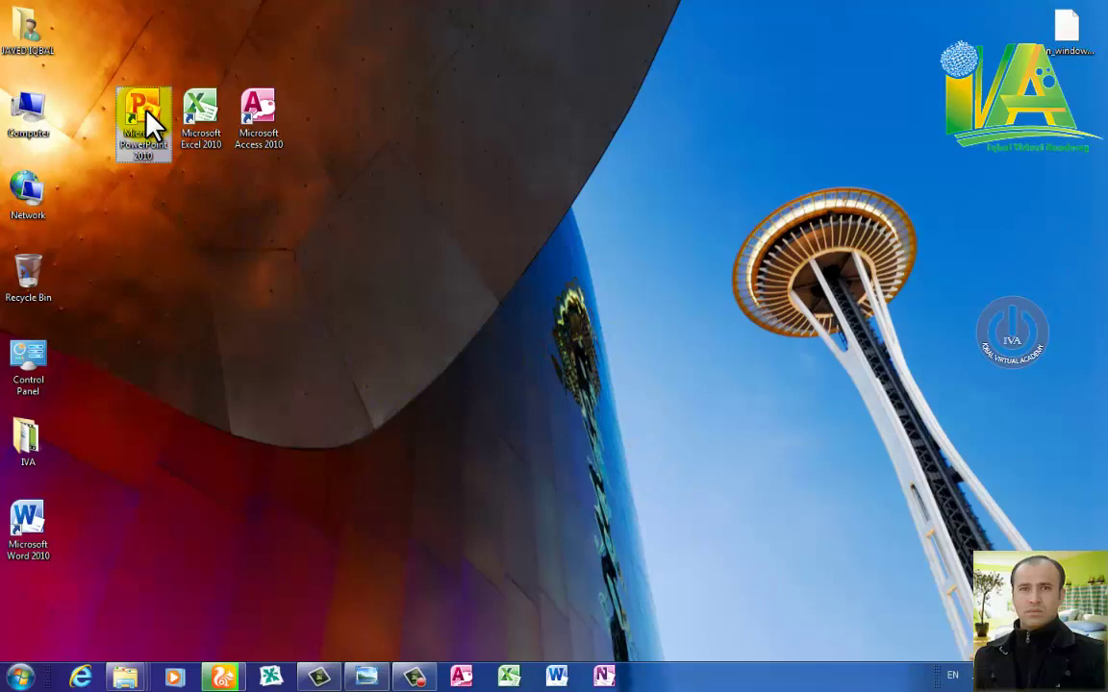
Test launching Excel 2010 from its desktop shortcut and from its pinned taskbar shortcut, closing it each time.
double_click(211, 111)
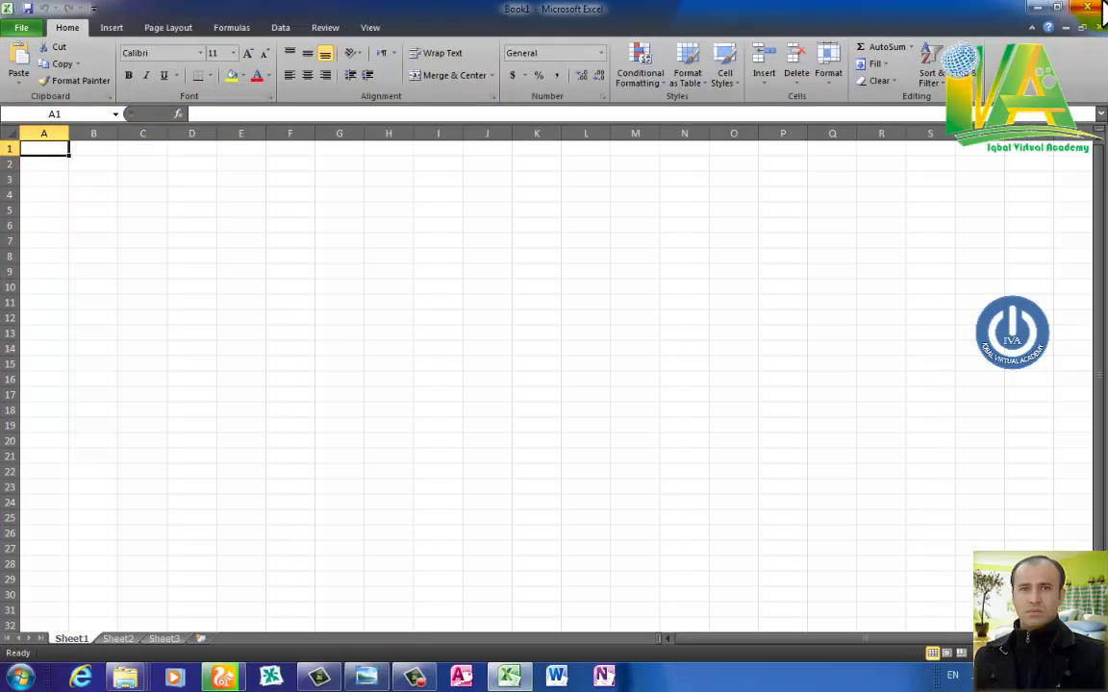
click(1102, 9)
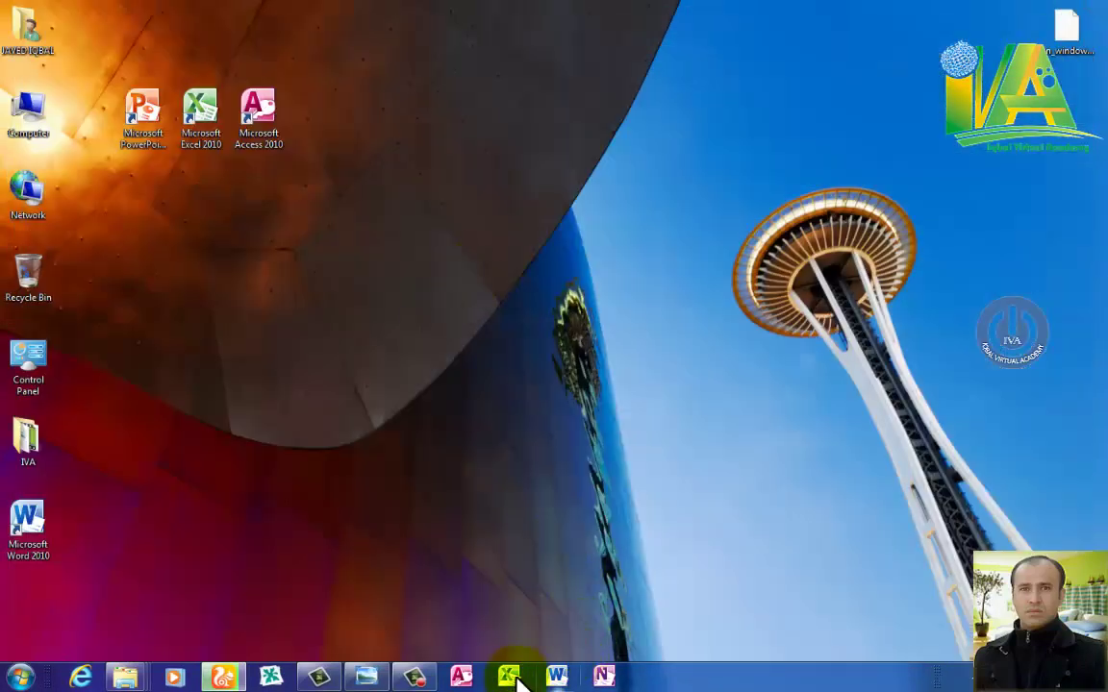
click(509, 678)
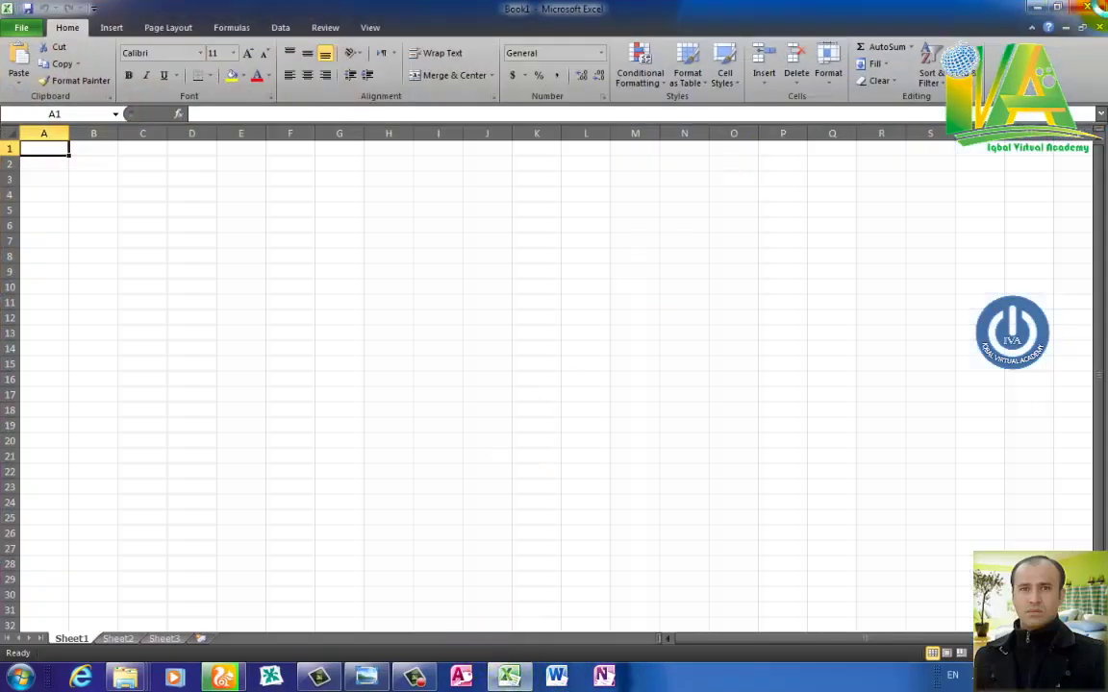
key(alt+F4)
Launch the older Microsoft Excel from the recent programs in the Start menu and close it again.
click(21, 677)
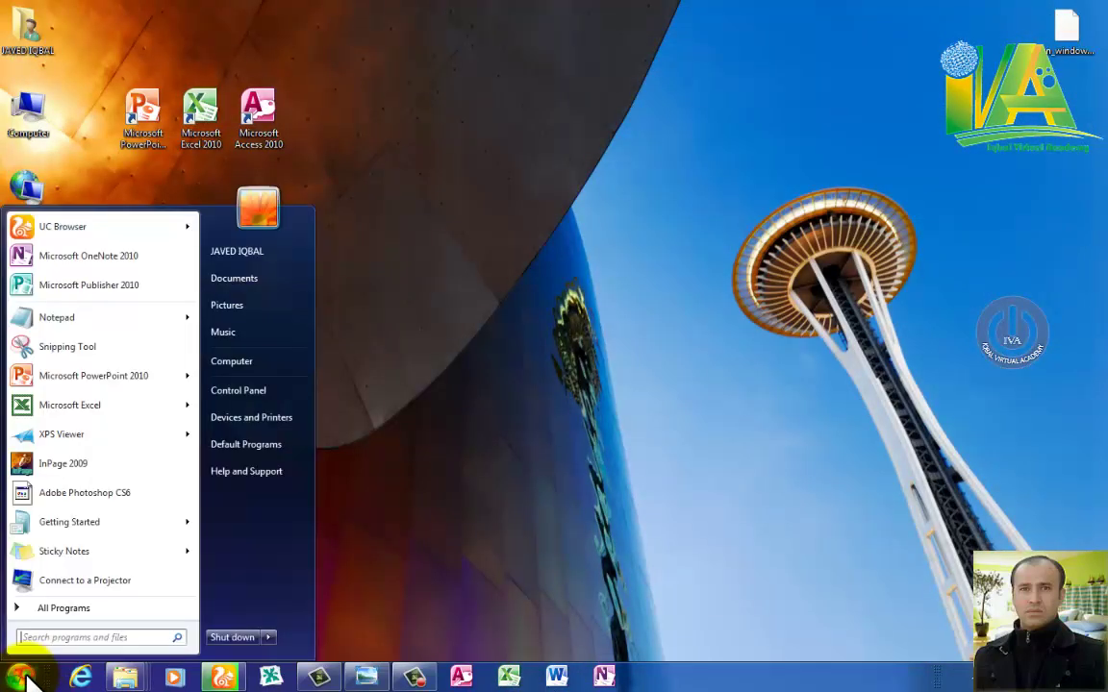
click(111, 416)
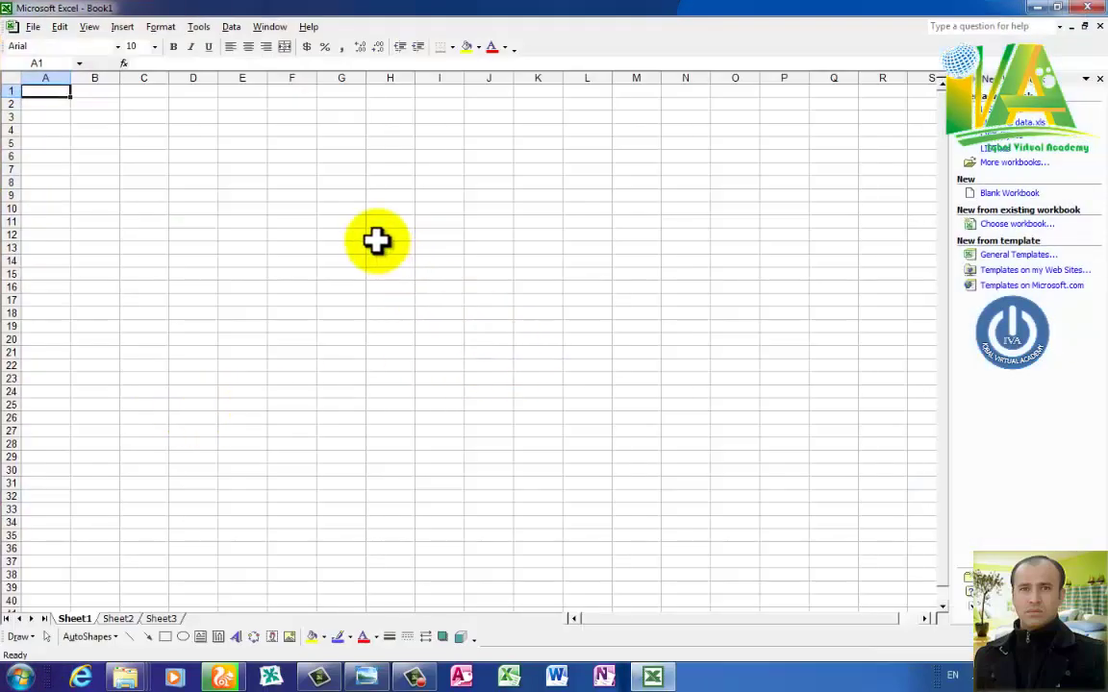
click(376, 240)
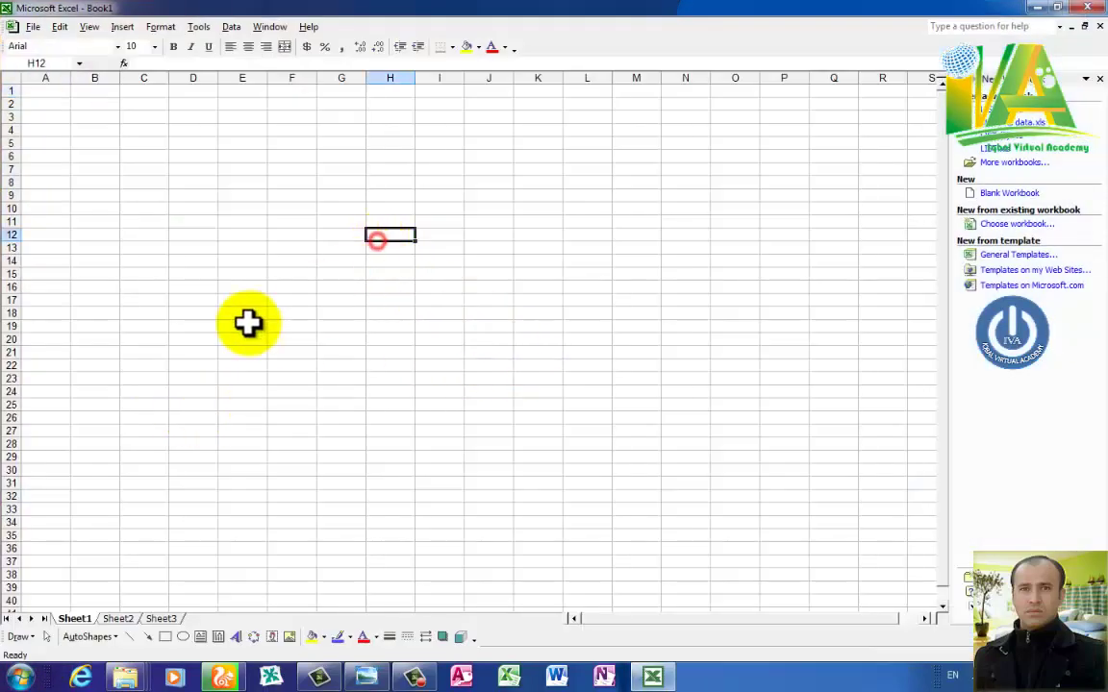
click(705, 337)
mouse_move(510, 154)
mouse_down()
mouse_move(714, 152)
mouse_move(524, 155)
mouse_up()
key(alt+F4)
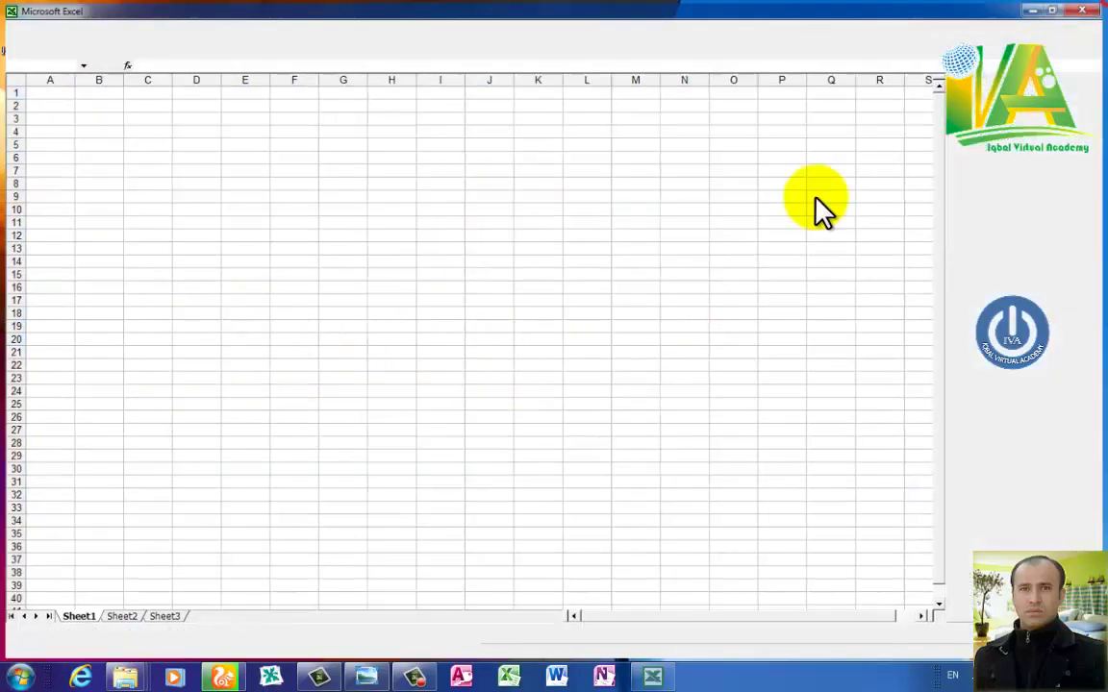
Pin Microsoft Excel 2010 from the Microsoft Office program folder to the Start menu.
click(19, 676)
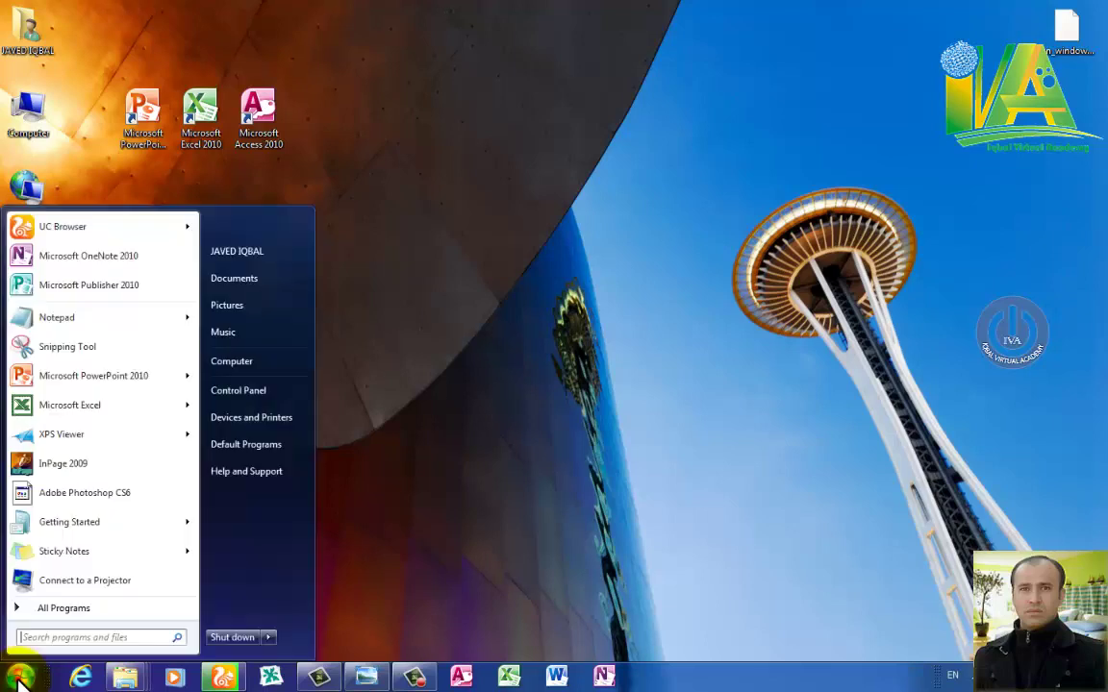
click(84, 610)
click(96, 440)
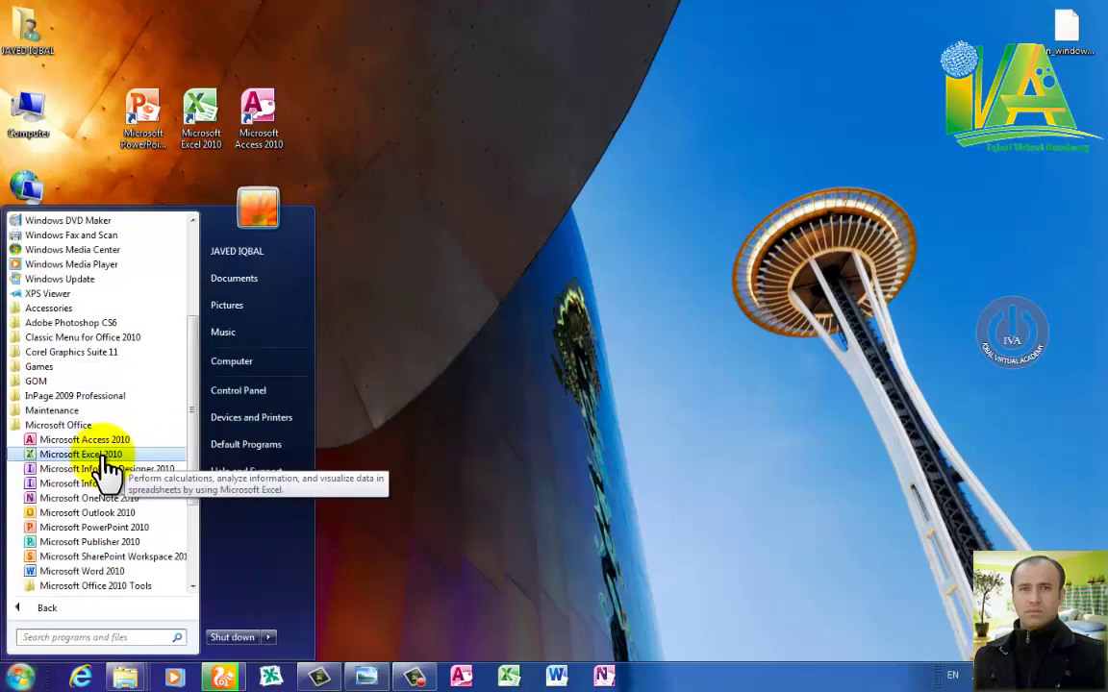
right_click(106, 467)
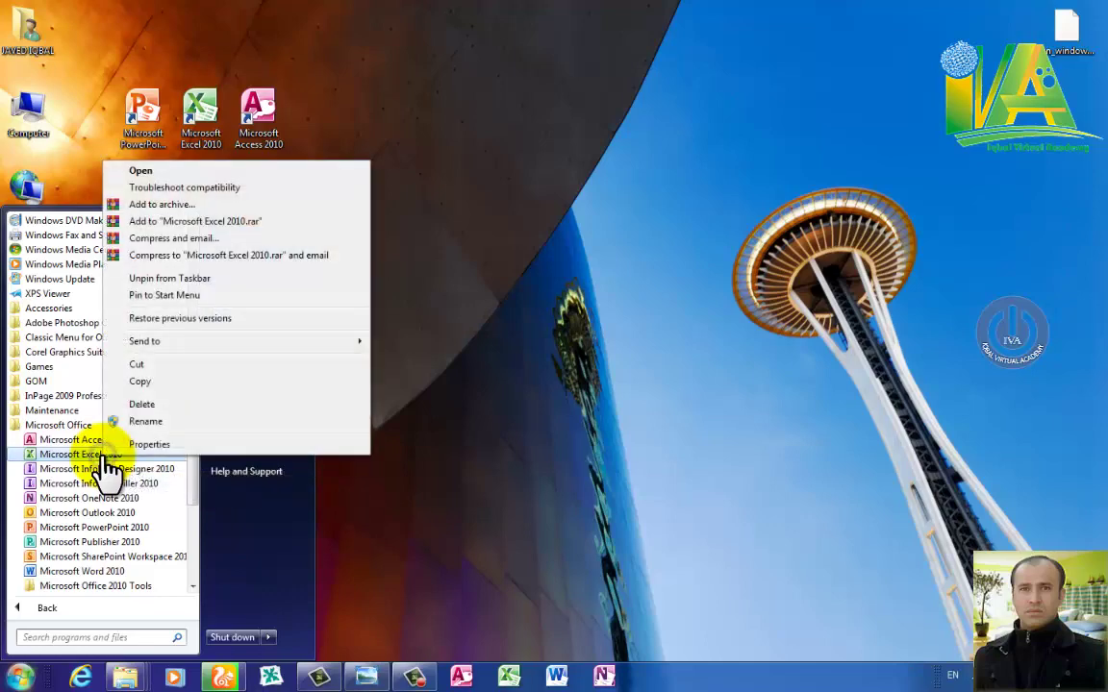
click(218, 300)
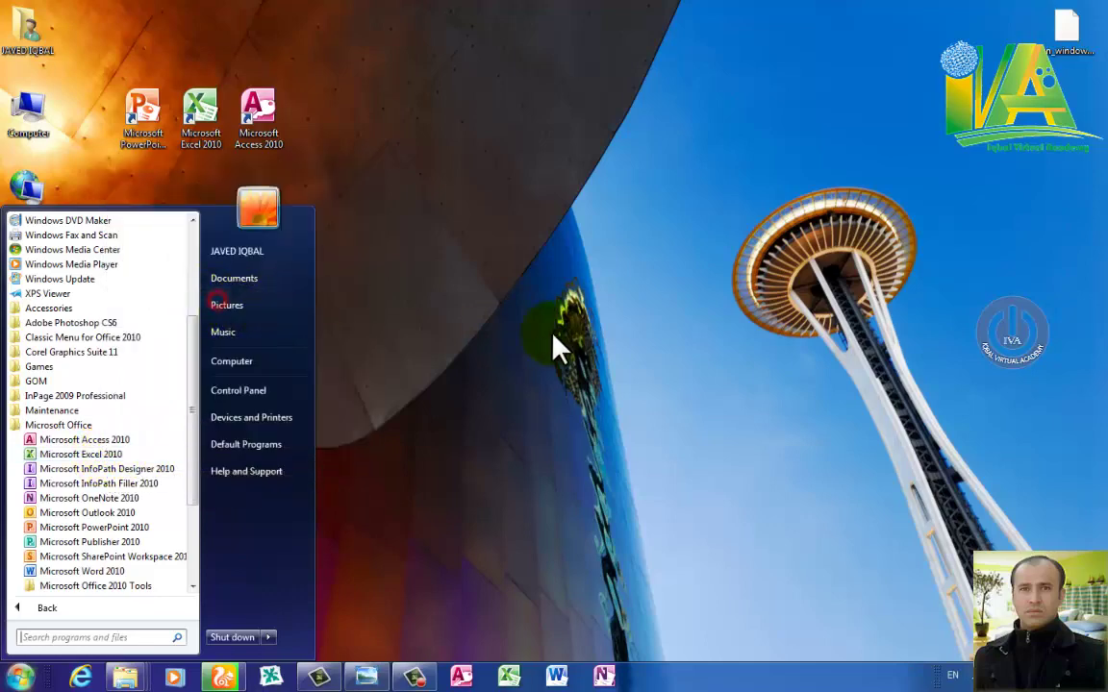
click(499, 298)
Launch Microsoft Excel 2010 from its pinned Start menu entry.
click(29, 683)
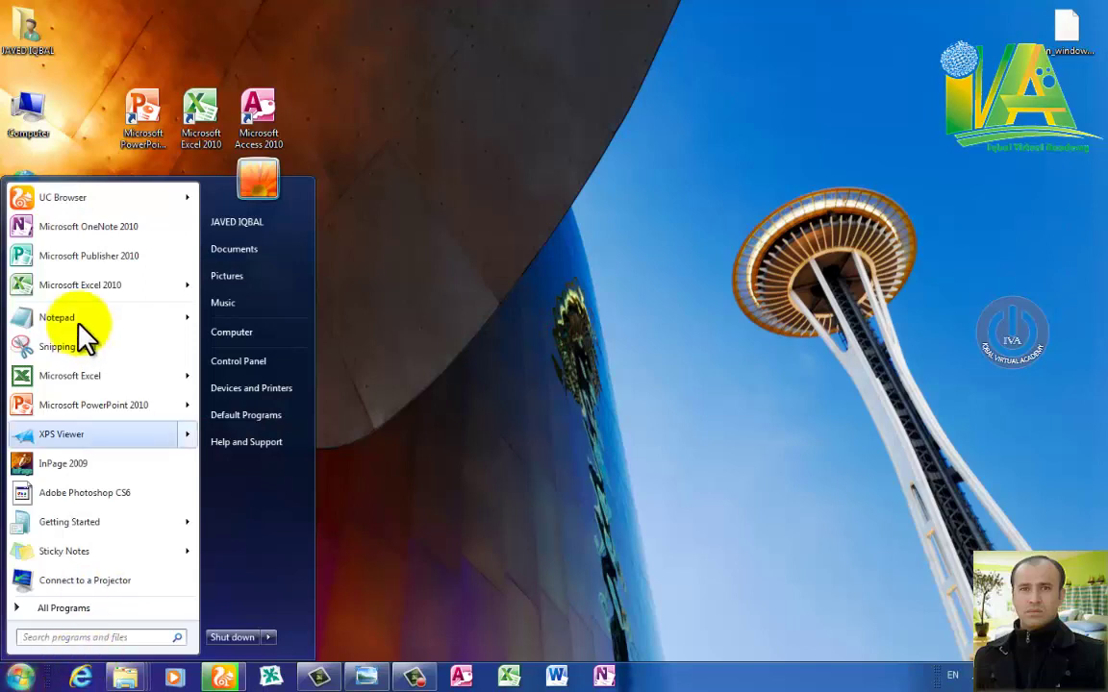
mouse_move(71, 288)
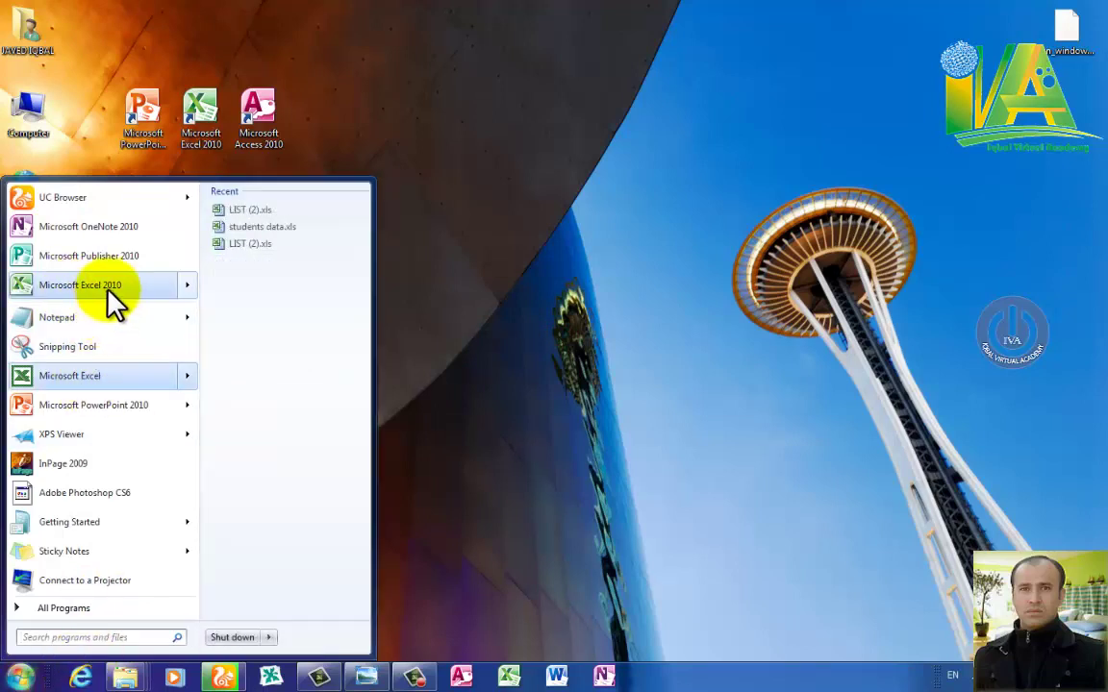
mouse_move(106, 291)
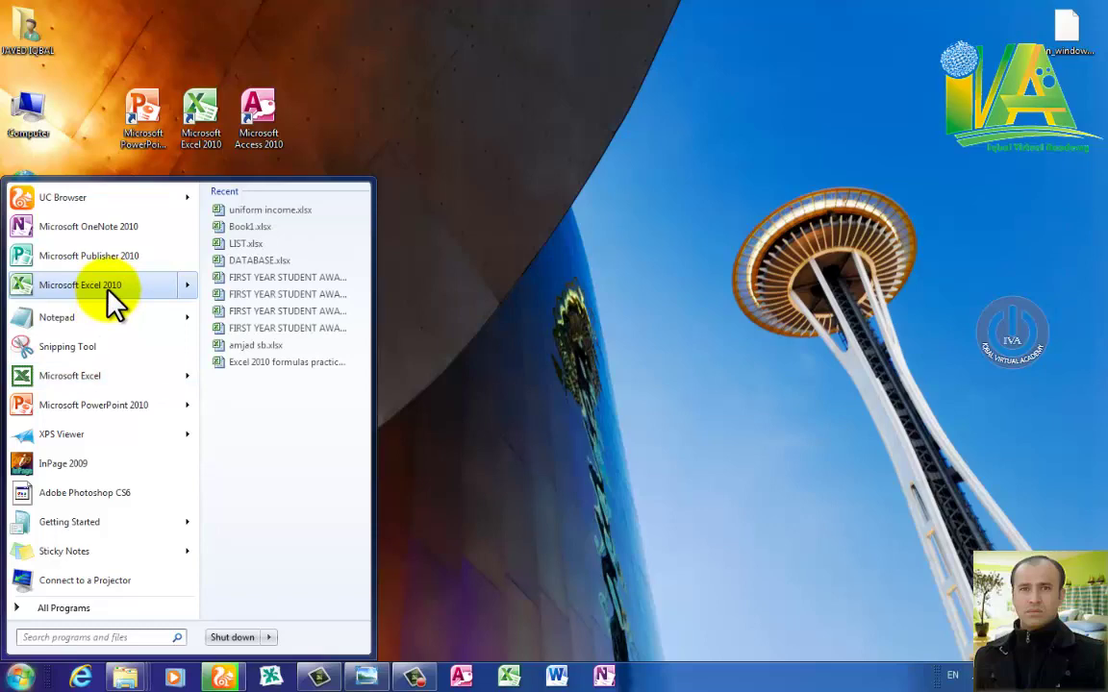
click(107, 295)
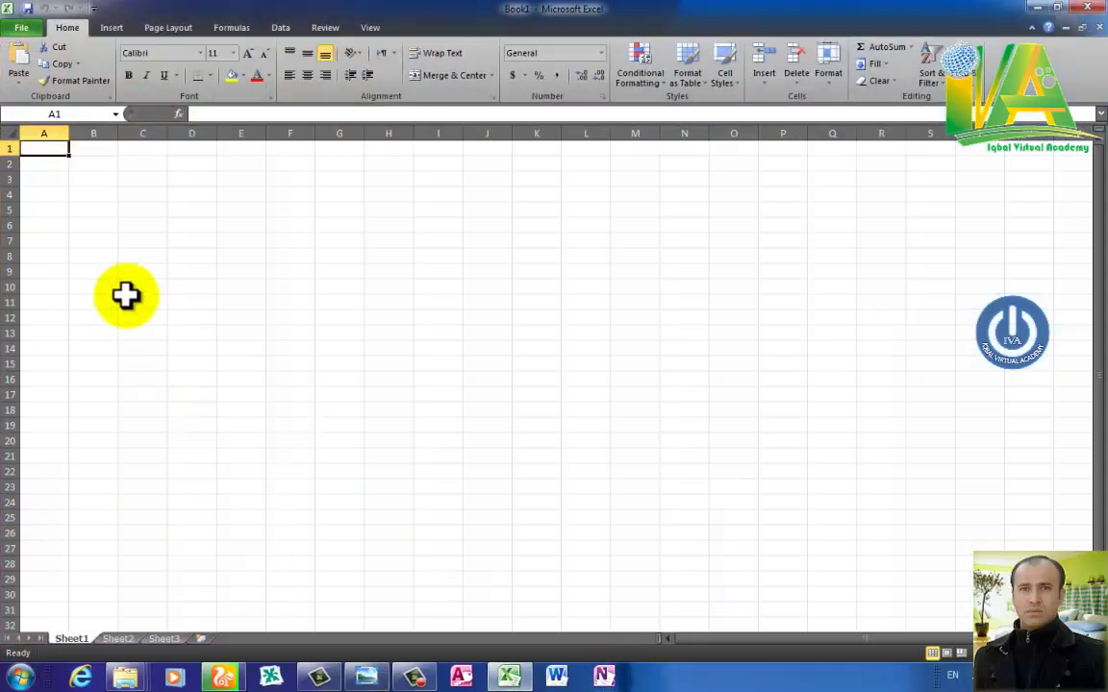
Close the Excel 2010 window and refresh the desktop.
click(439, 297)
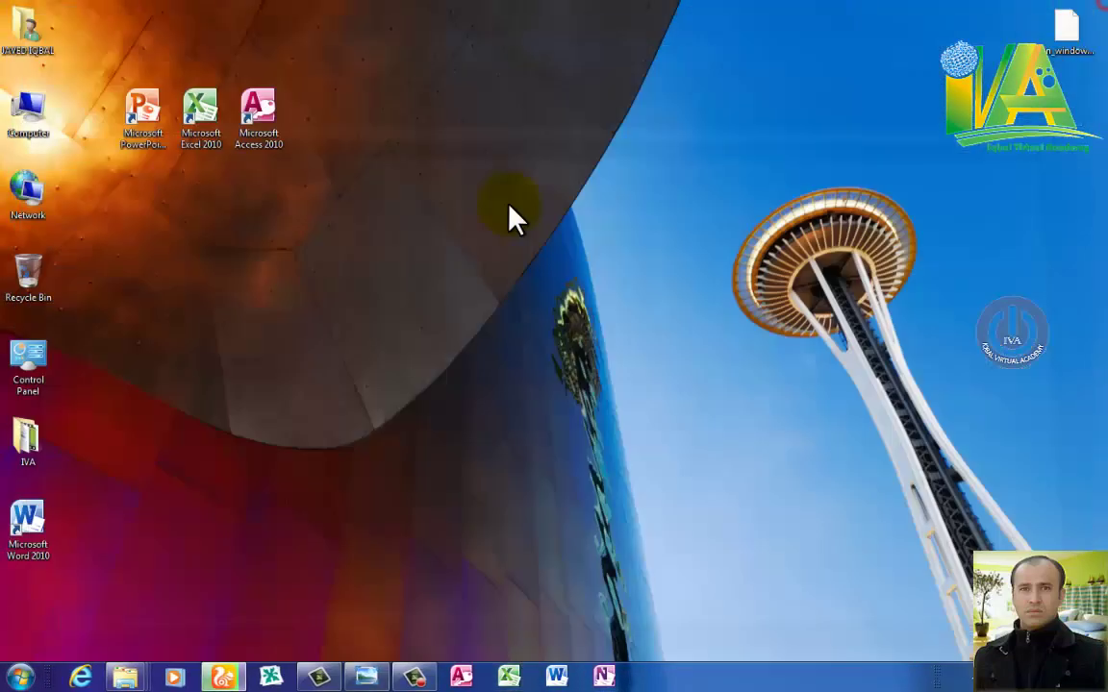
right_click(182, 301)
click(228, 345)
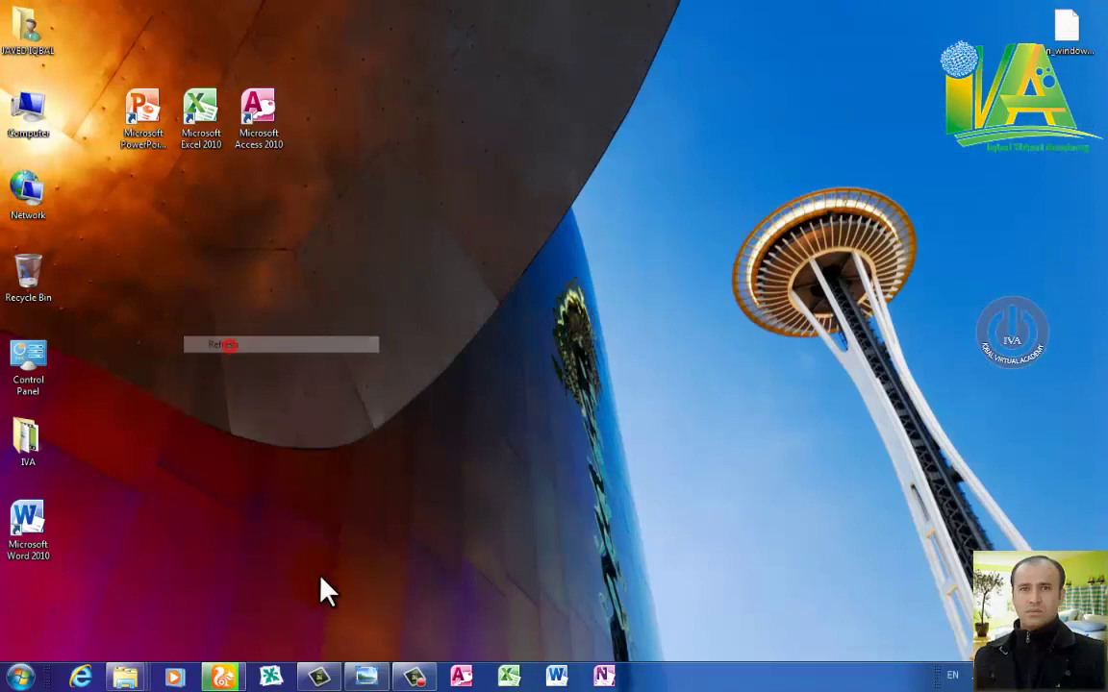
Review the list of shortcut methods in the open pashto.PNG image and close the photo viewer.
click(366, 675)
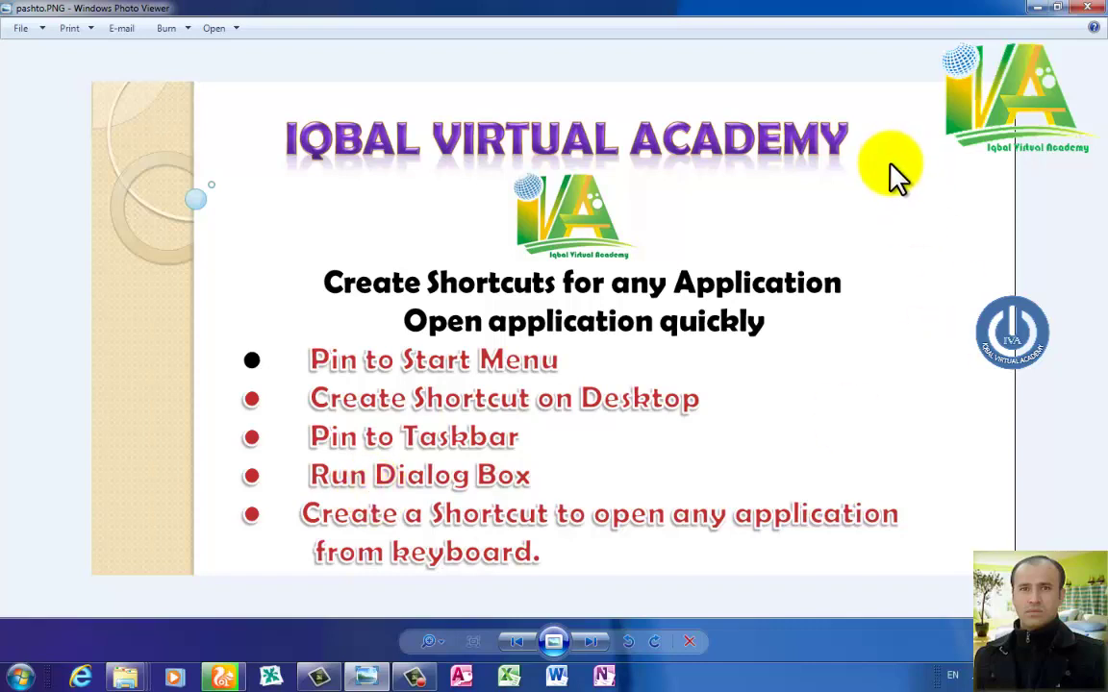
click(1085, 8)
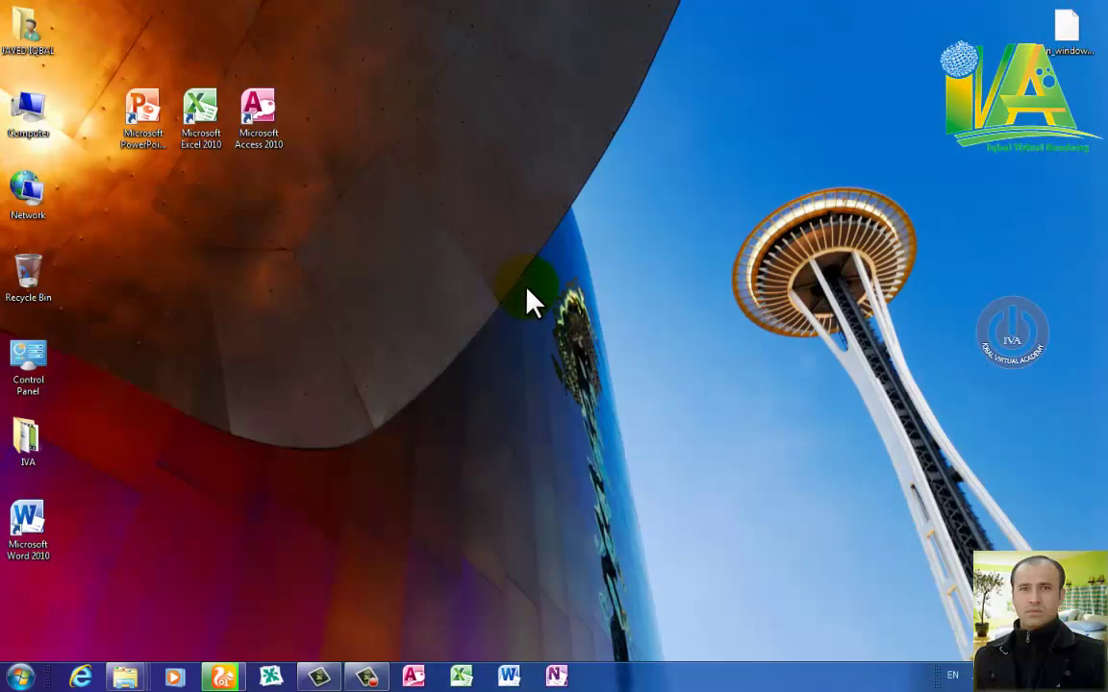
Launch Microsoft Word with the Run command "winword" and close it again.
key(super+r)
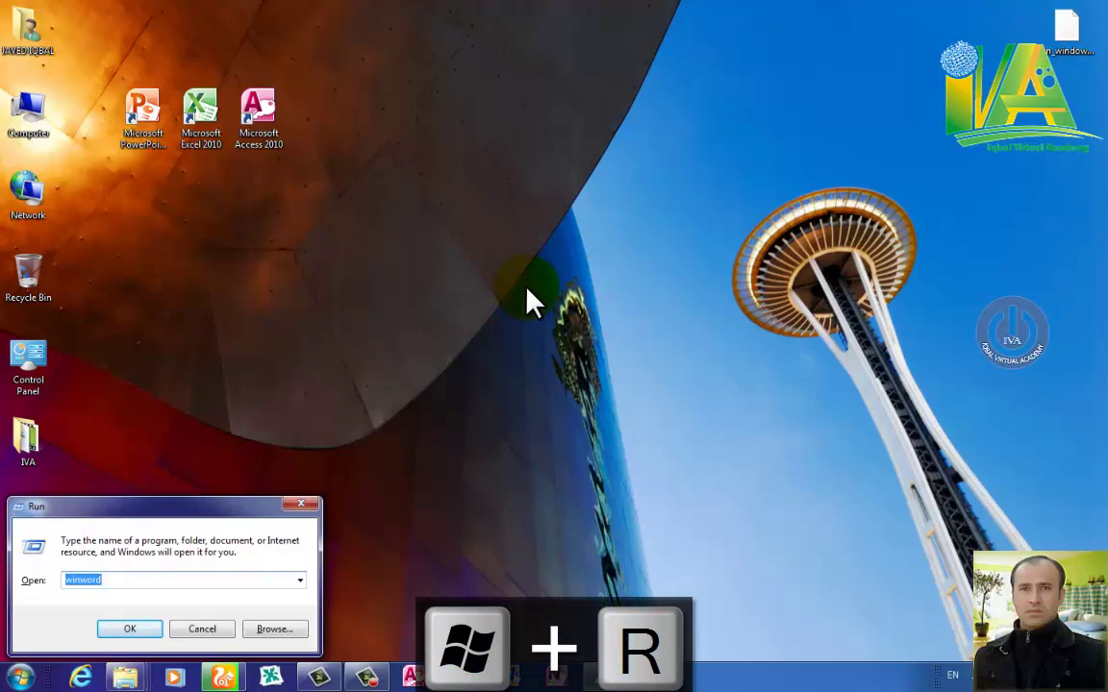
key(Return)
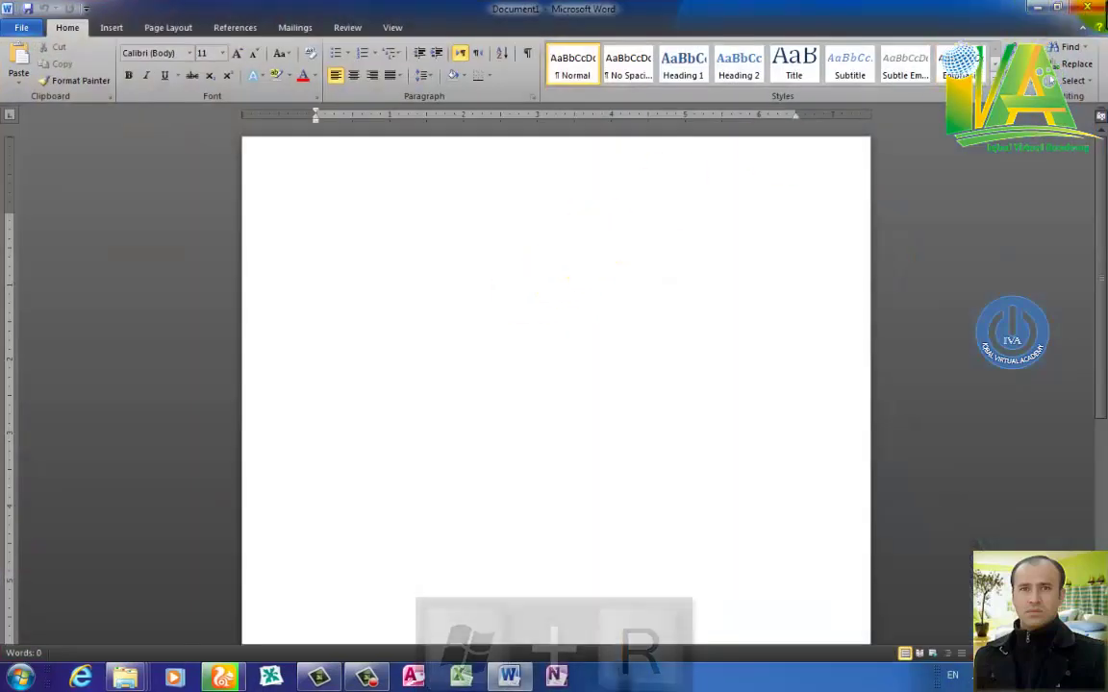
click(1088, 7)
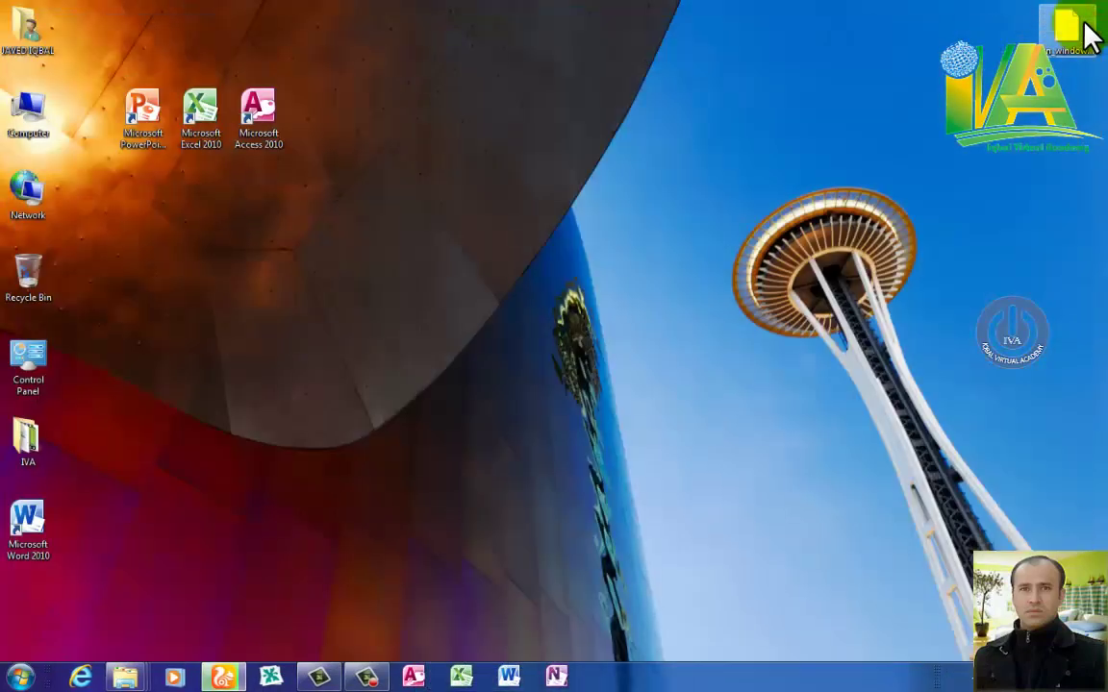
Launch Microsoft Excel with the Run command "excel" and close it again.
key(super+r)
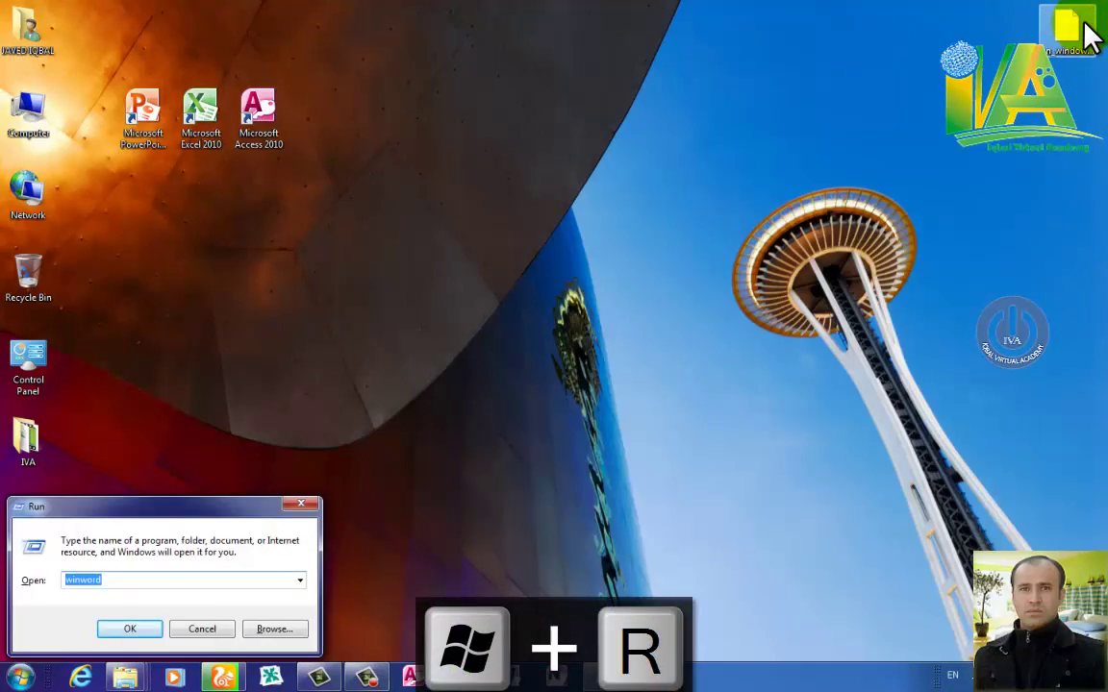
key(BackSpace)
text(excel)
key(Return)
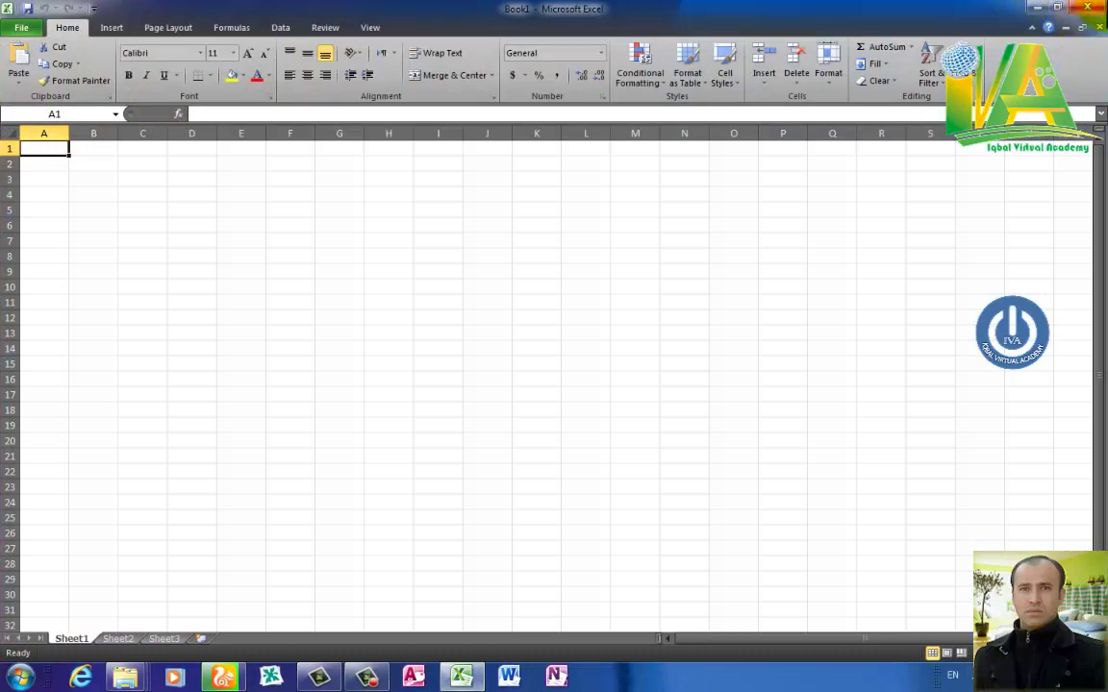
click(1087, 8)
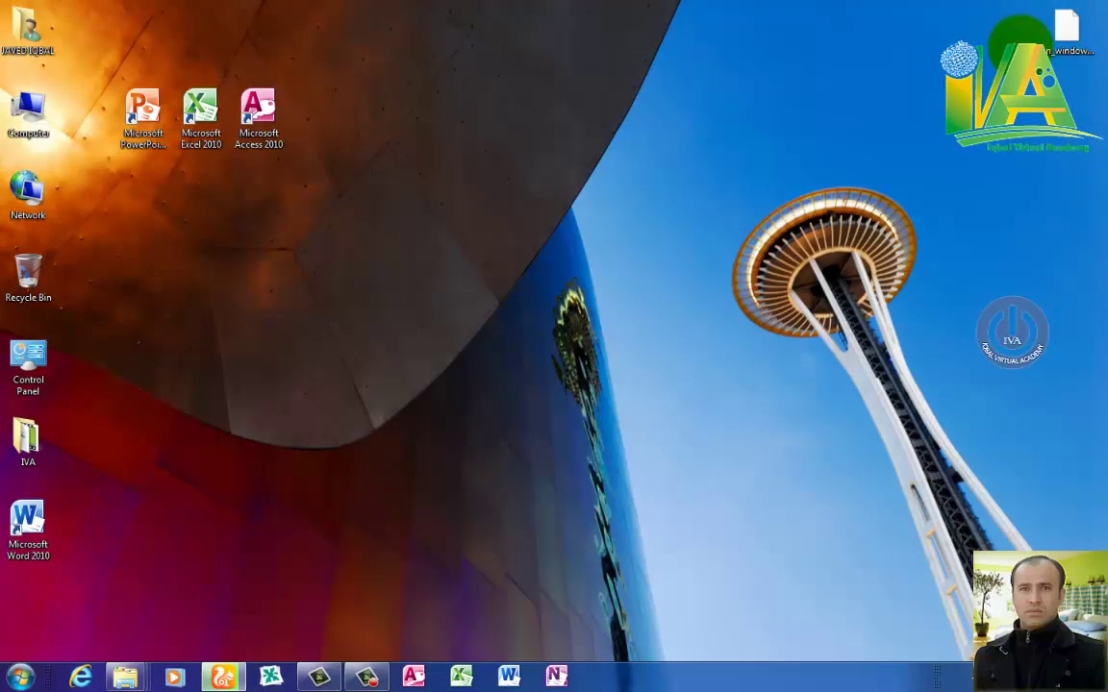
Launch Paint with the previously used Run command "PBRUSH" and close it again.
key(super+r)
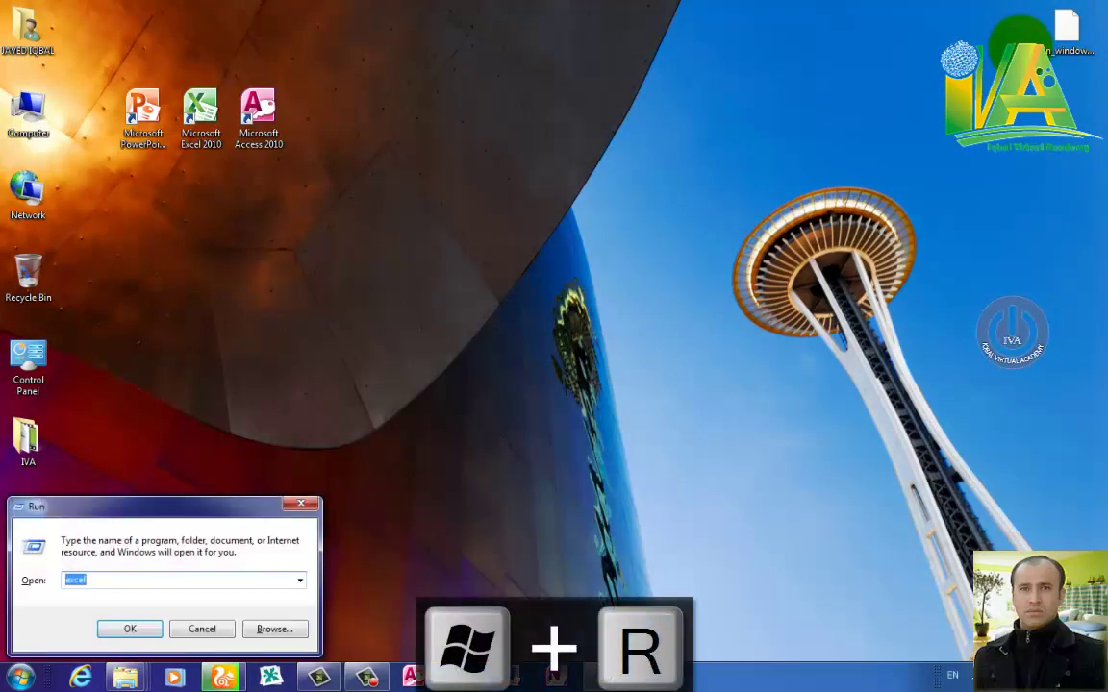
text(p)
key(Down)
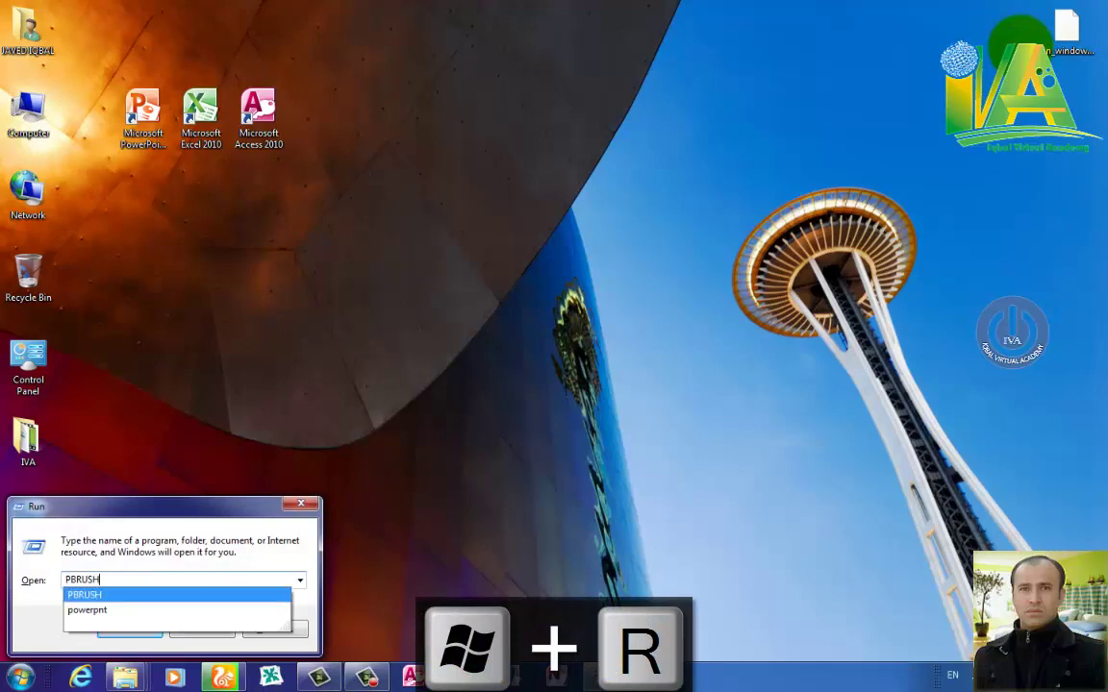
key(Return)
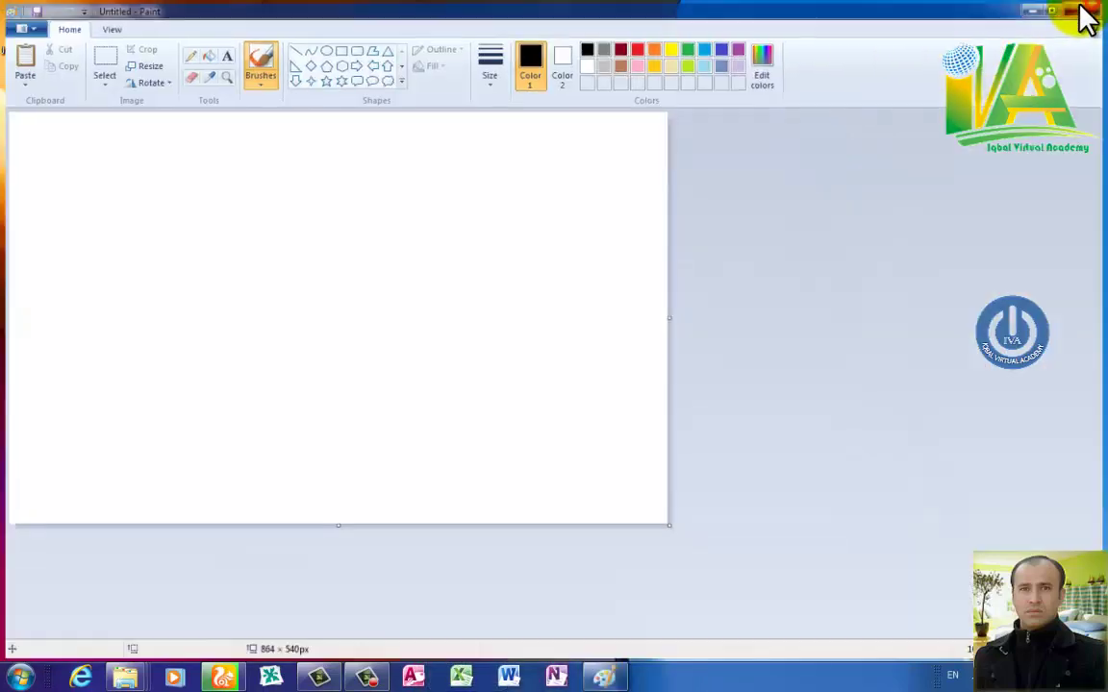
click(1083, 11)
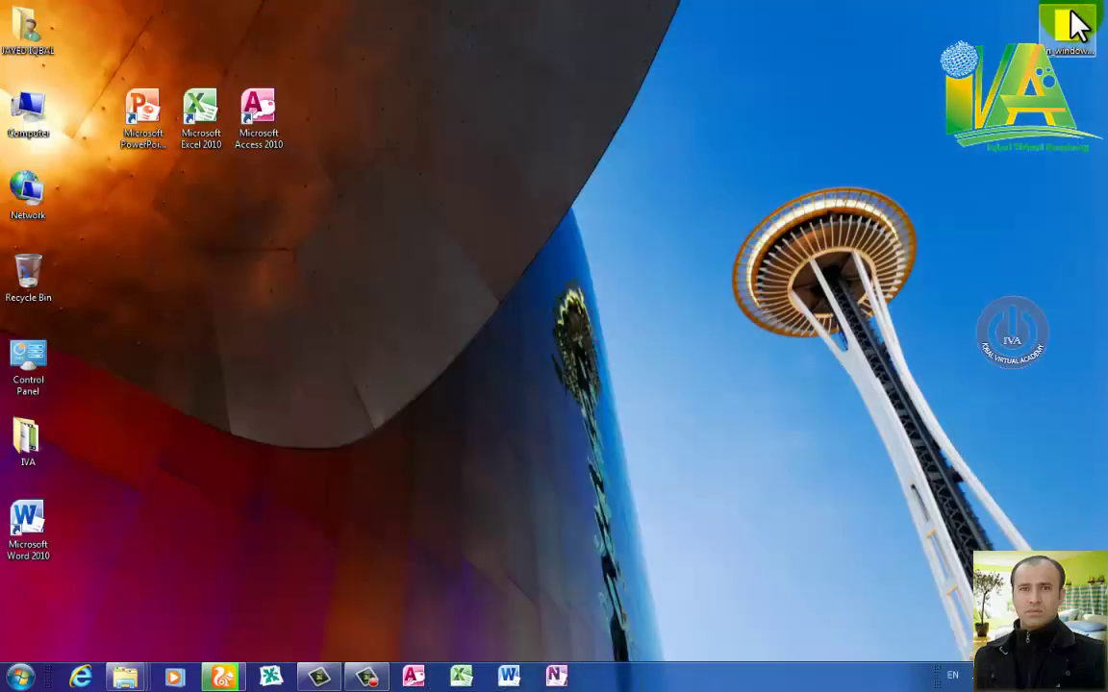
Launch Paint with the Run command "mspaint" and close it again.
key(super+r)
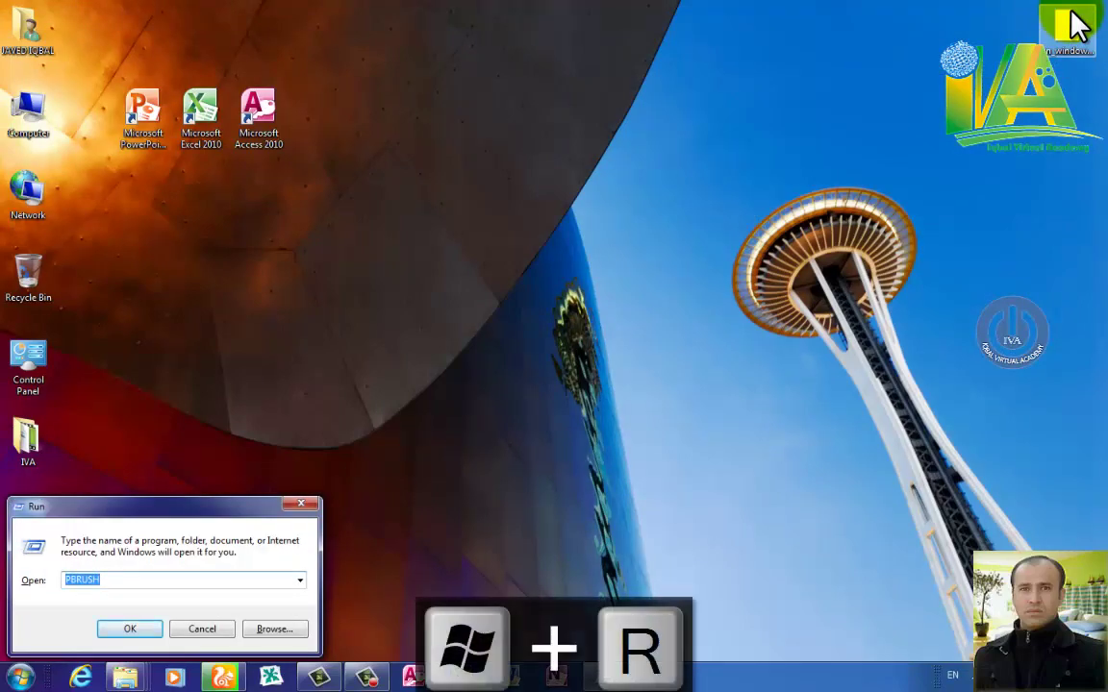
text(mspaint)
key(Return)
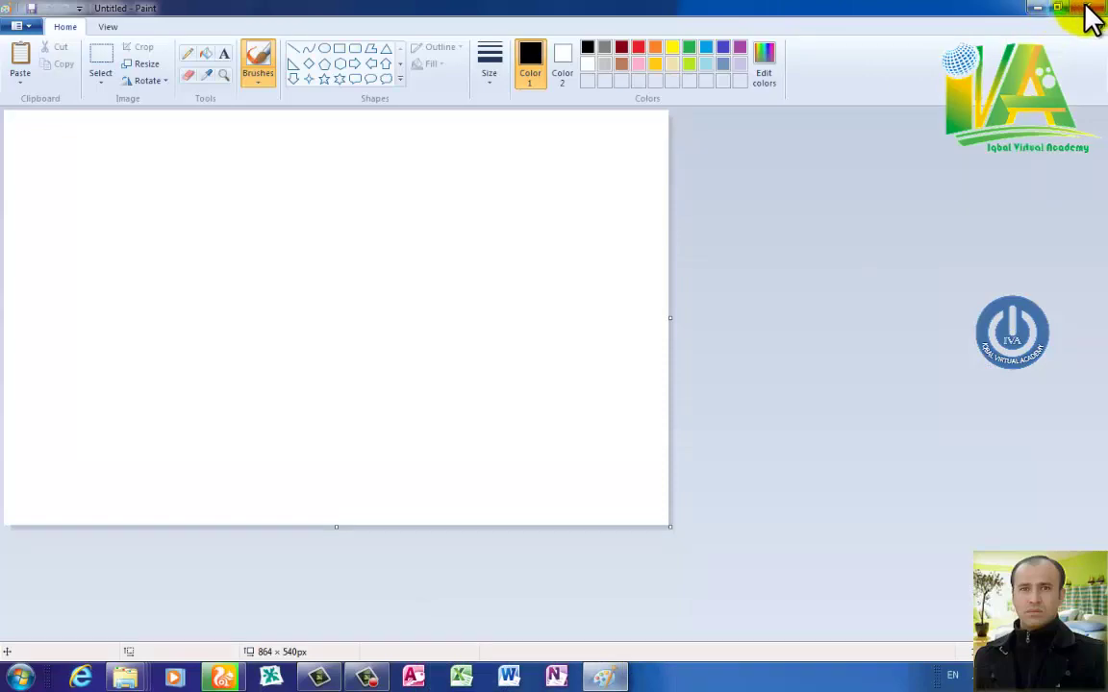
click(1087, 9)
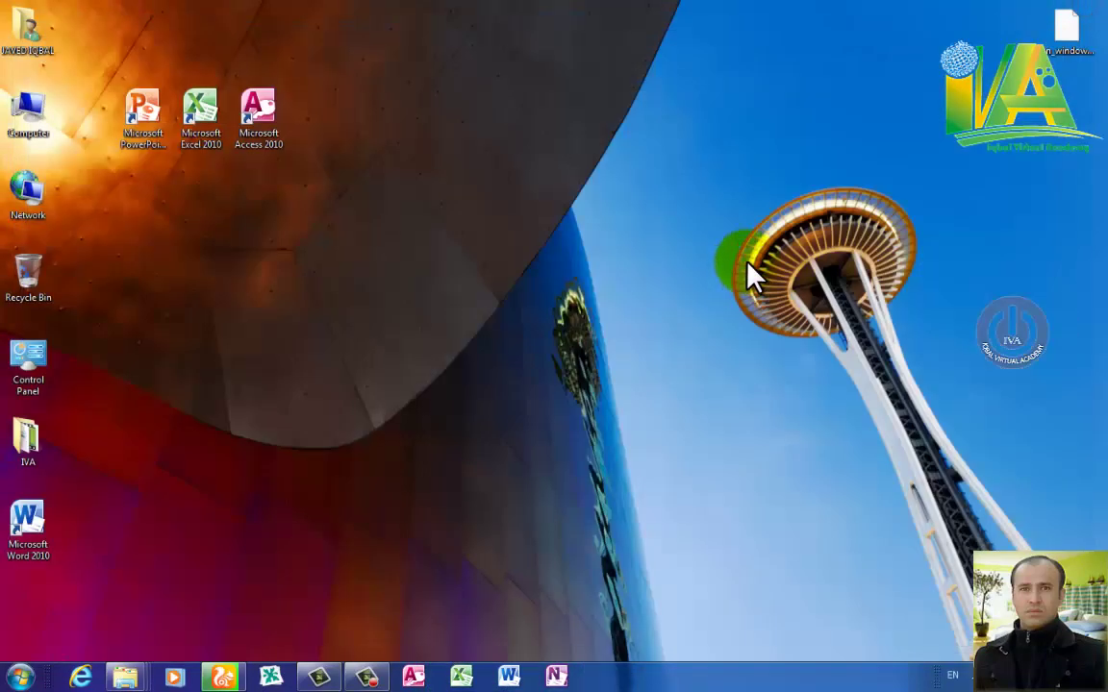
Launch Notepad with the Run command "notepad" and close it again.
key(super+r)
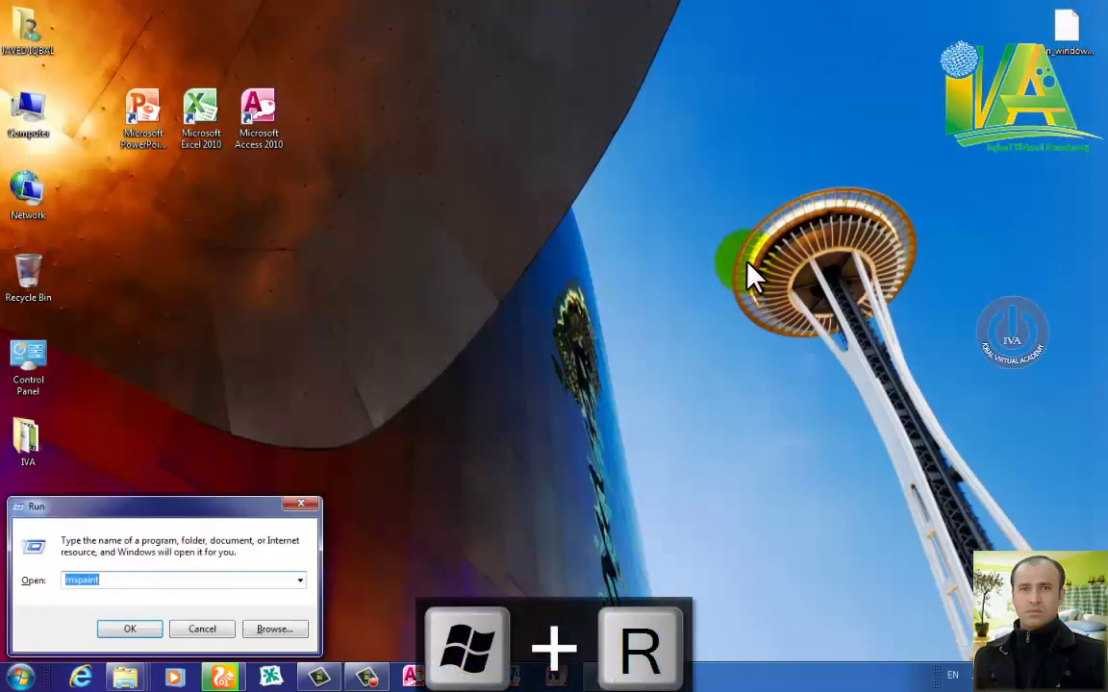
text(notepad)
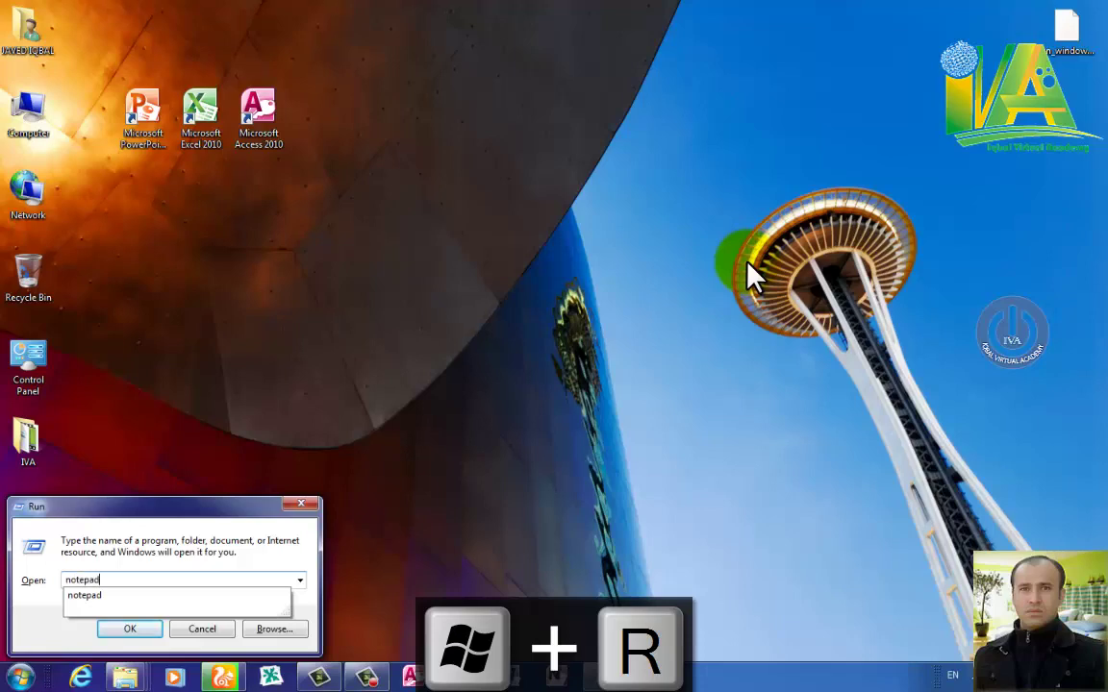
key(Return)
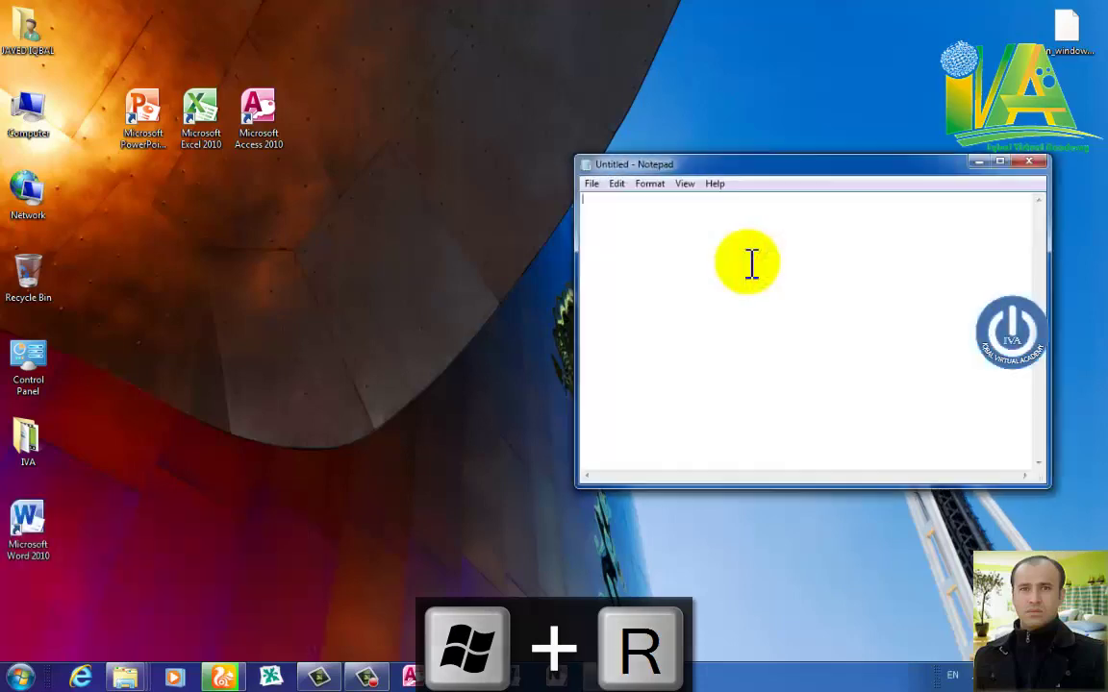
click(1030, 161)
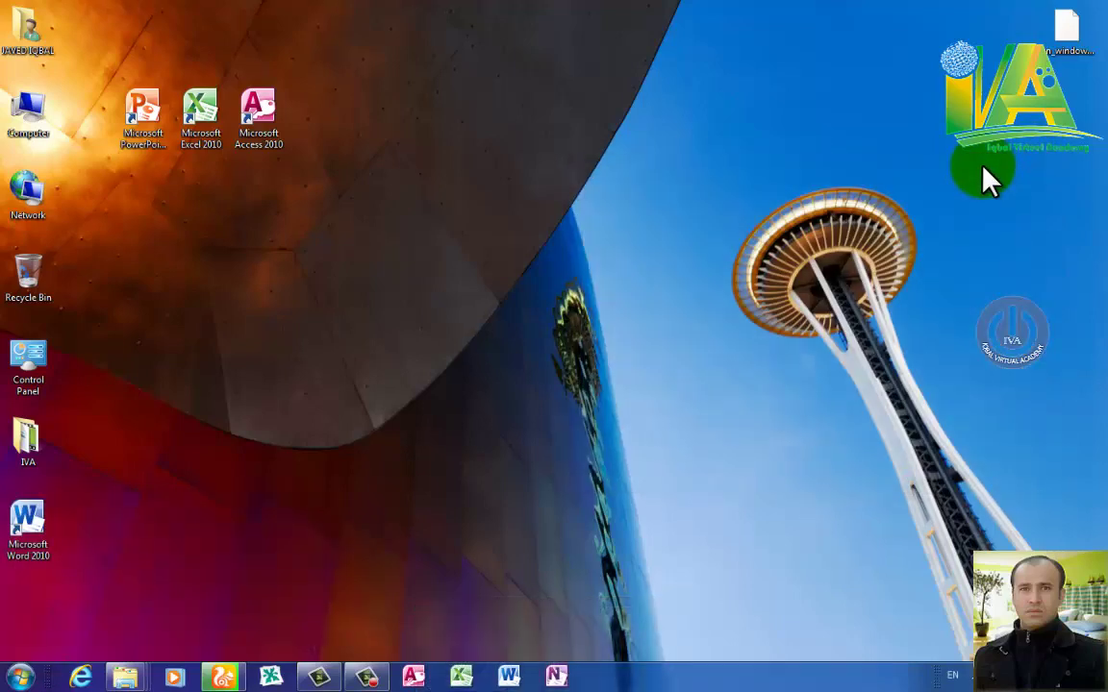
Launch Calculator with the Run command "calc" and close it again.
key(super+r)
text(cal)
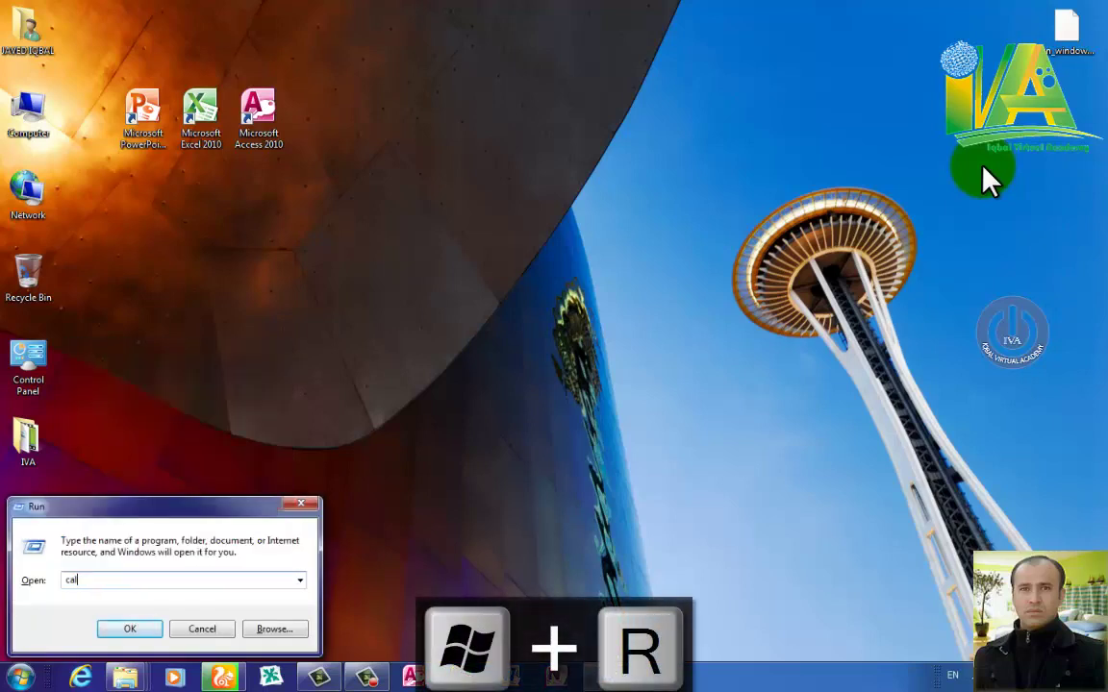
text(c)
key(Return)
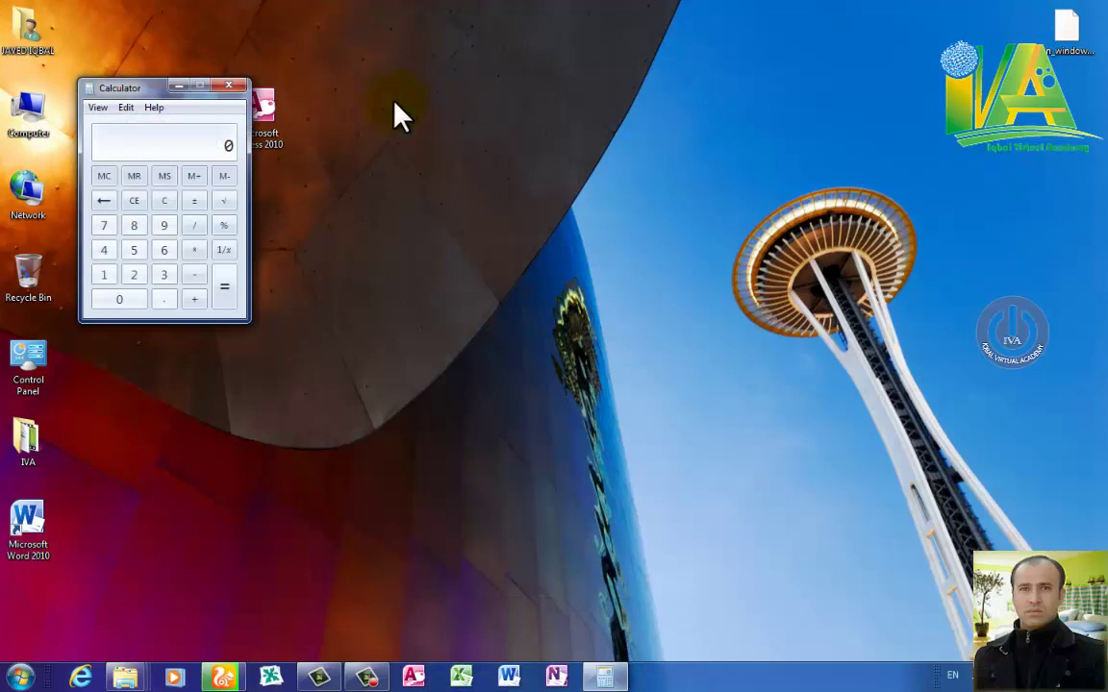
click(235, 89)
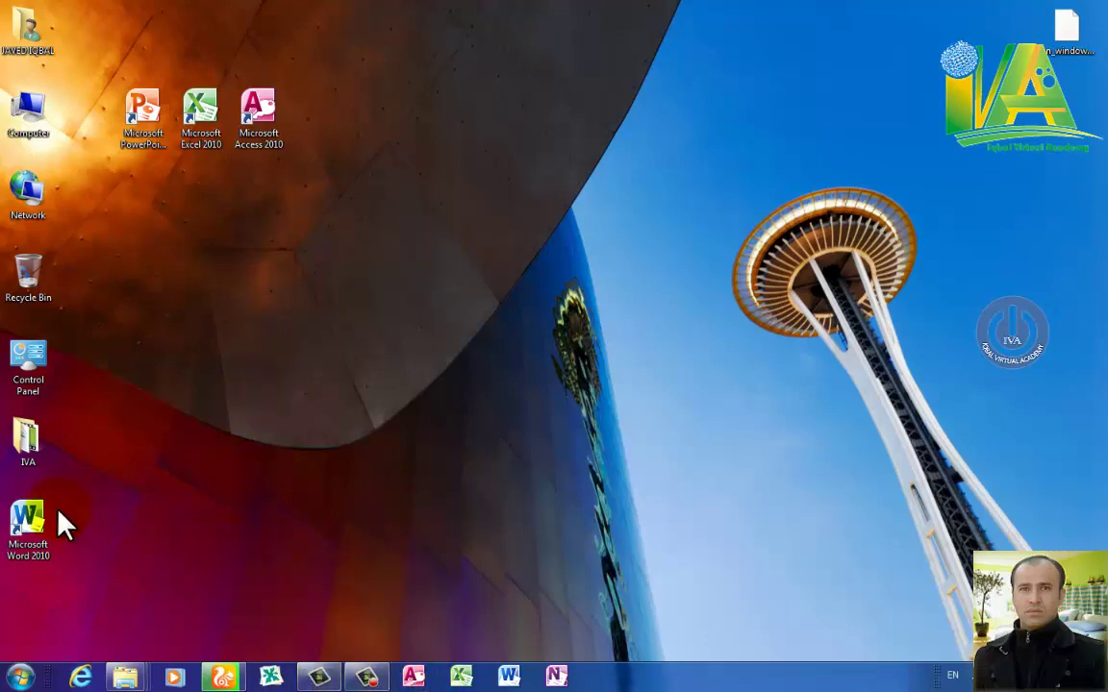
View pashto.PNG from the IVA desktop folder to review the shortcut methods, and close the image and the folder.
double_click(21, 462)
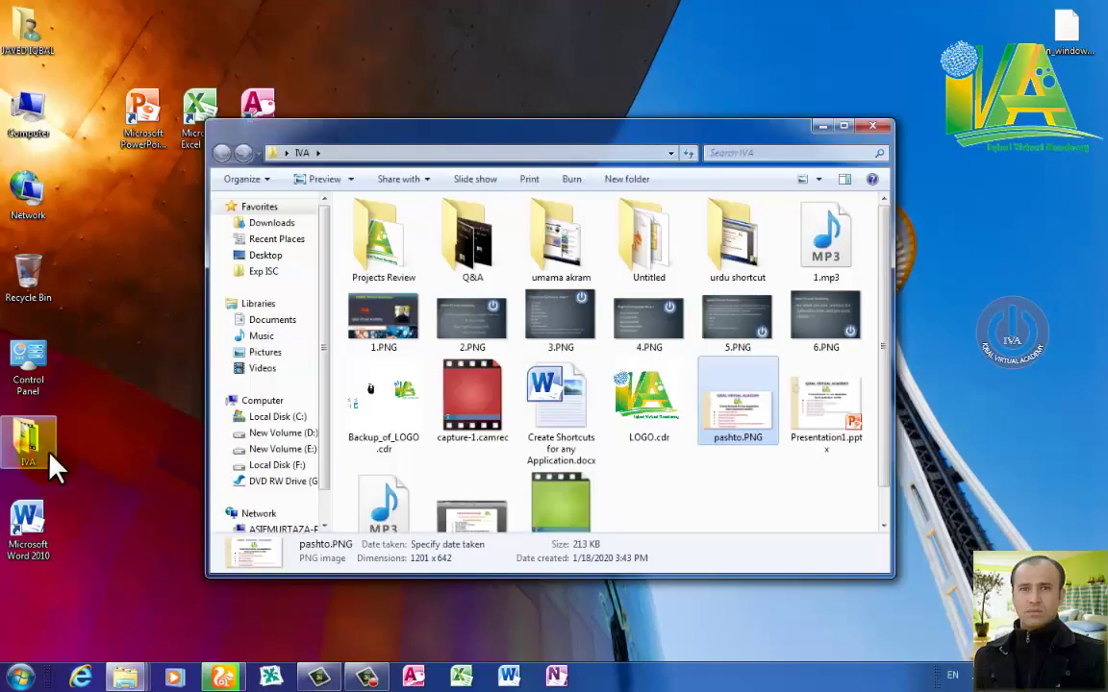
click(753, 423)
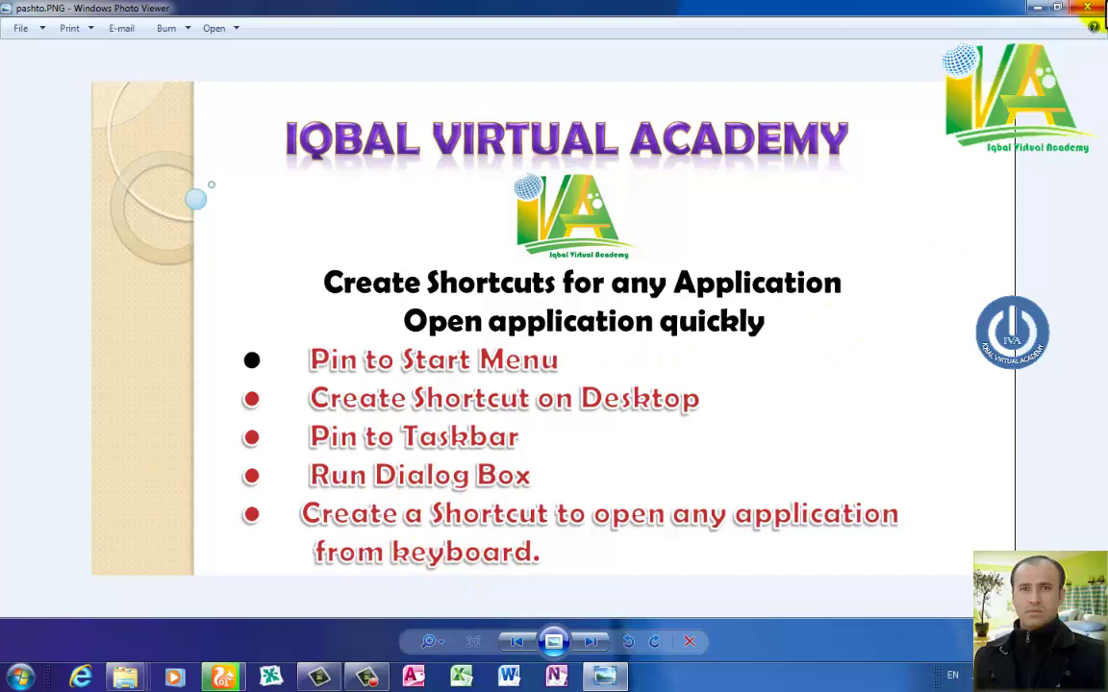
click(1088, 8)
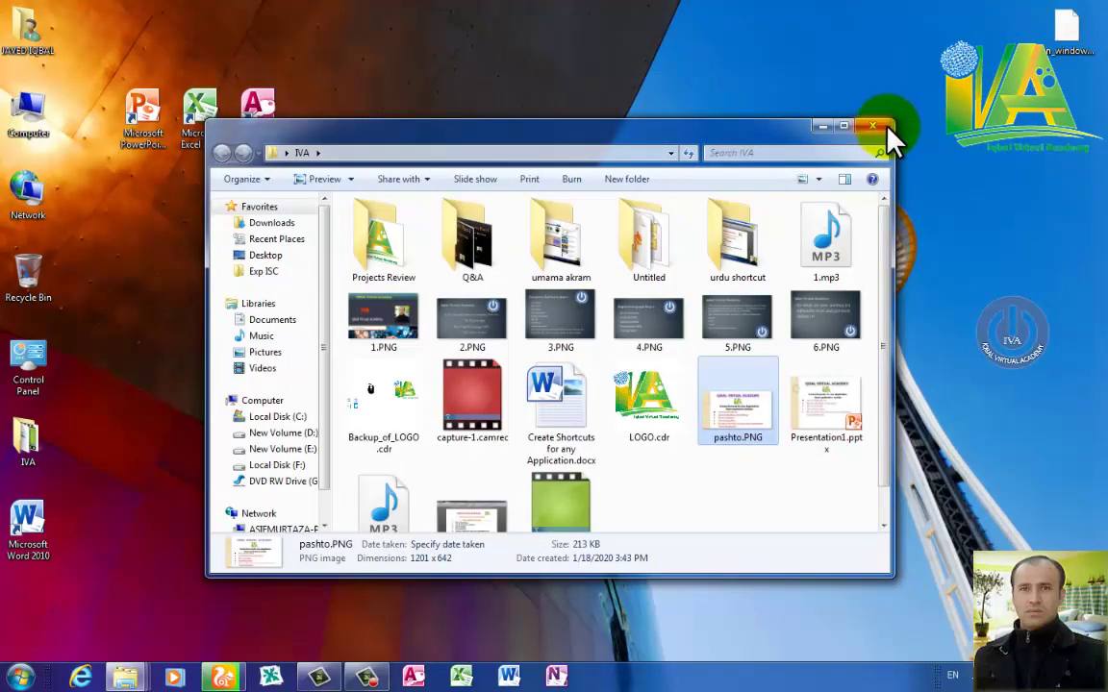
click(872, 126)
Review the Office shortcuts on the desktop and the programs available in the Start menu.
drag(373, 52, 93, 159)
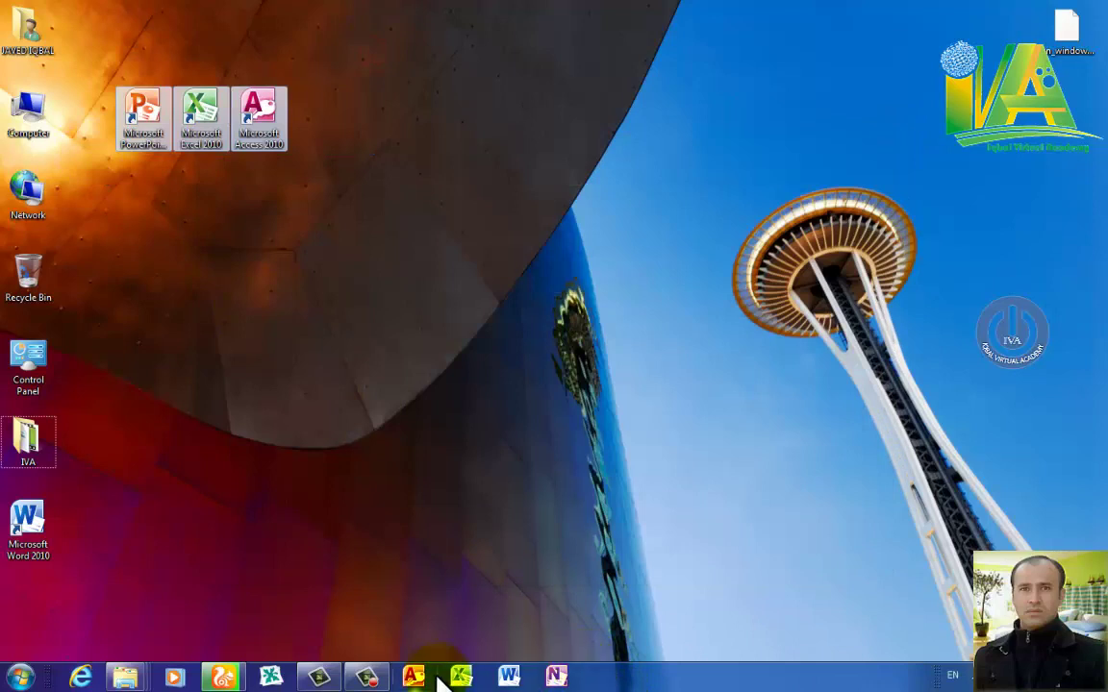
click(19, 677)
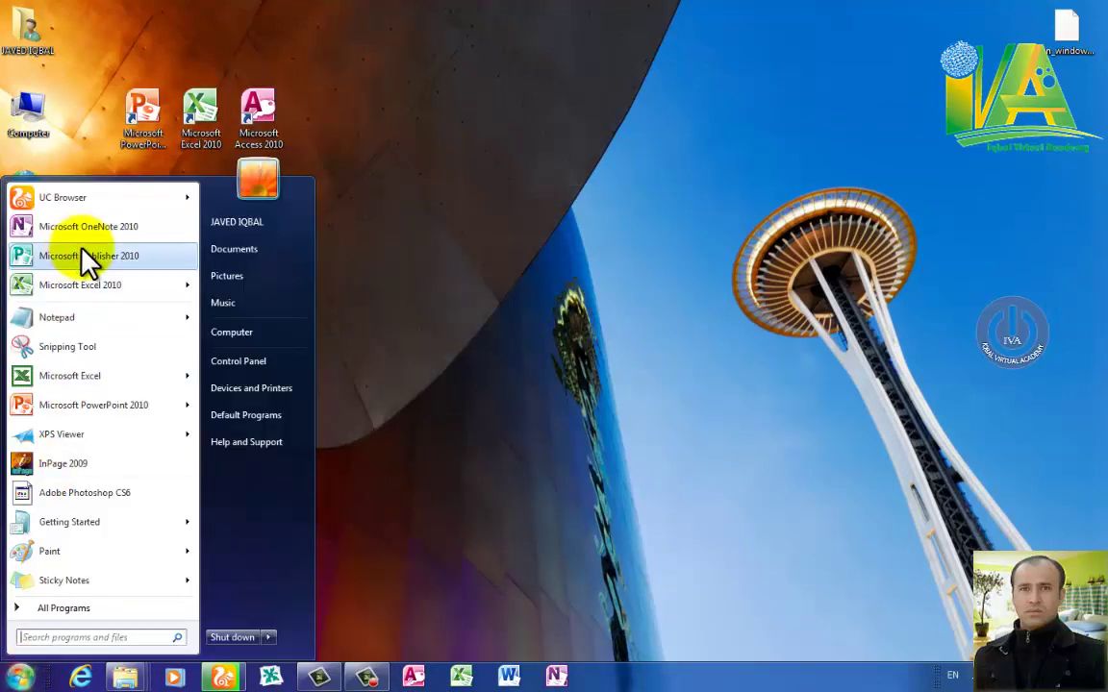
click(102, 607)
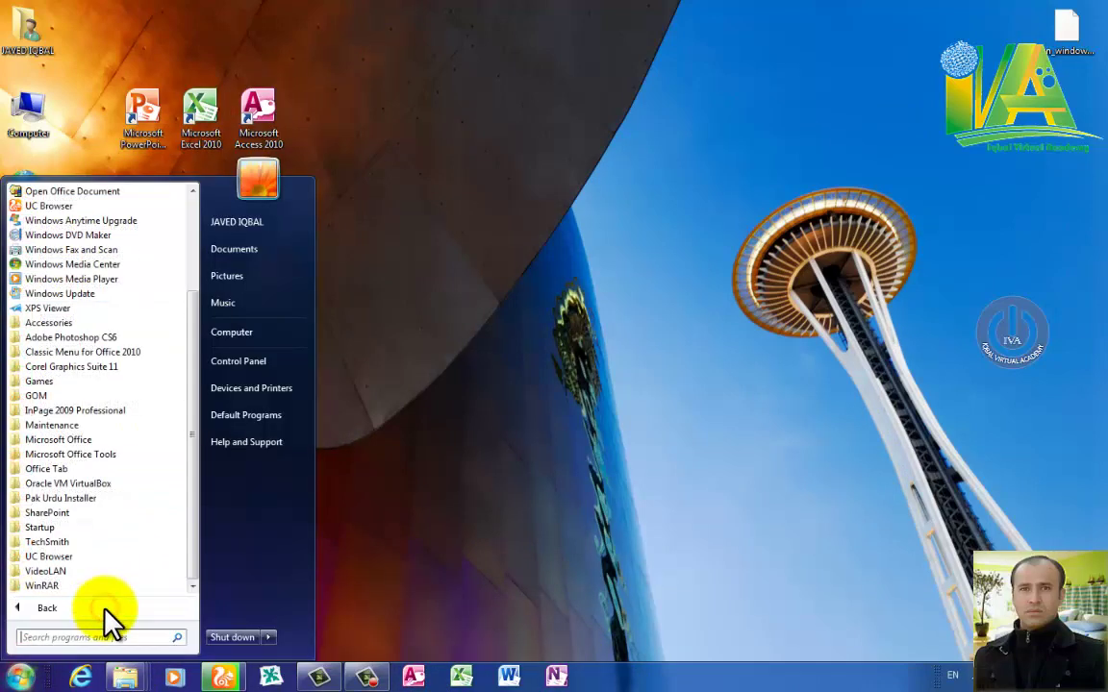
click(626, 381)
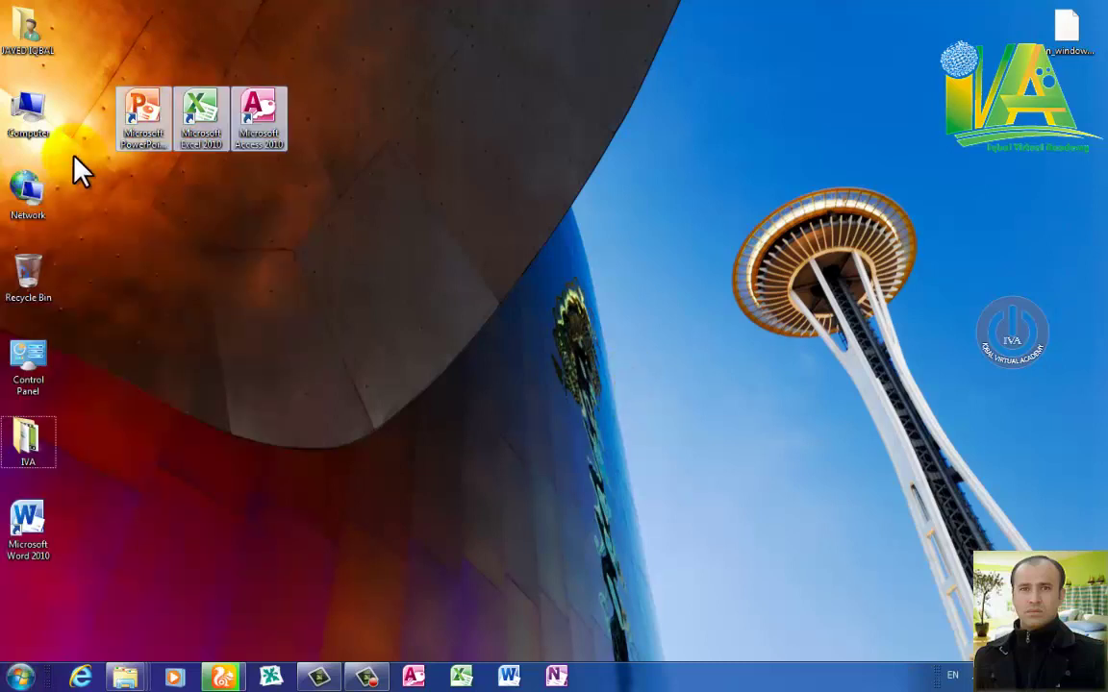
click(39, 119)
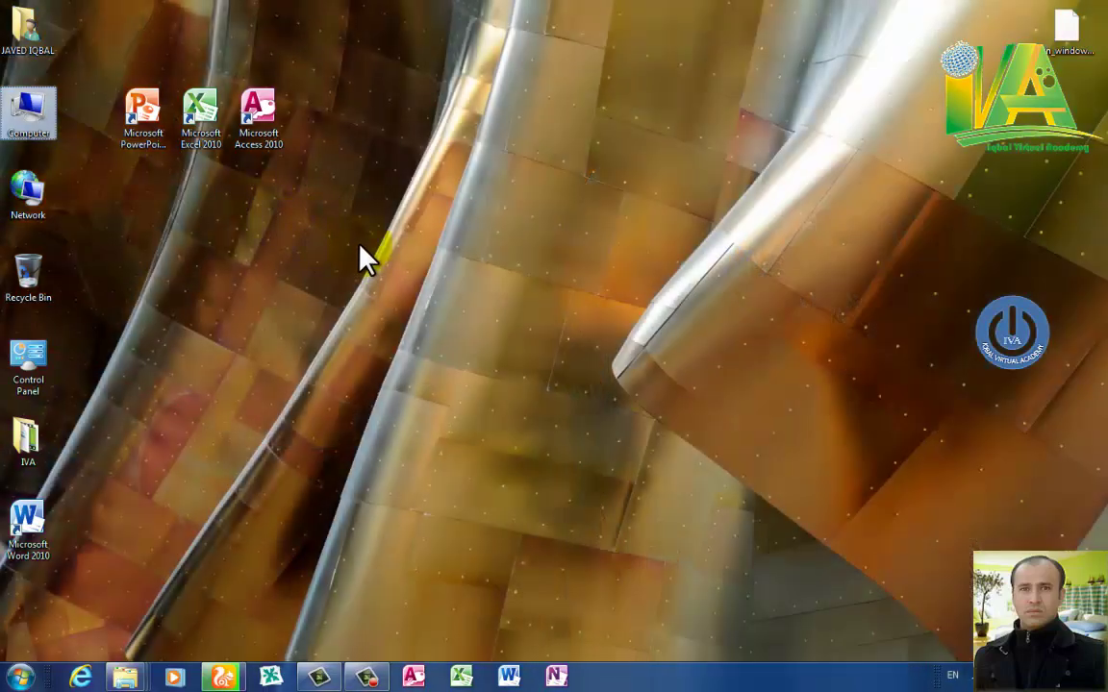
Open the properties of Microsoft Word 2010 from the Microsoft Office folder in the Start menu's program list.
click(21, 679)
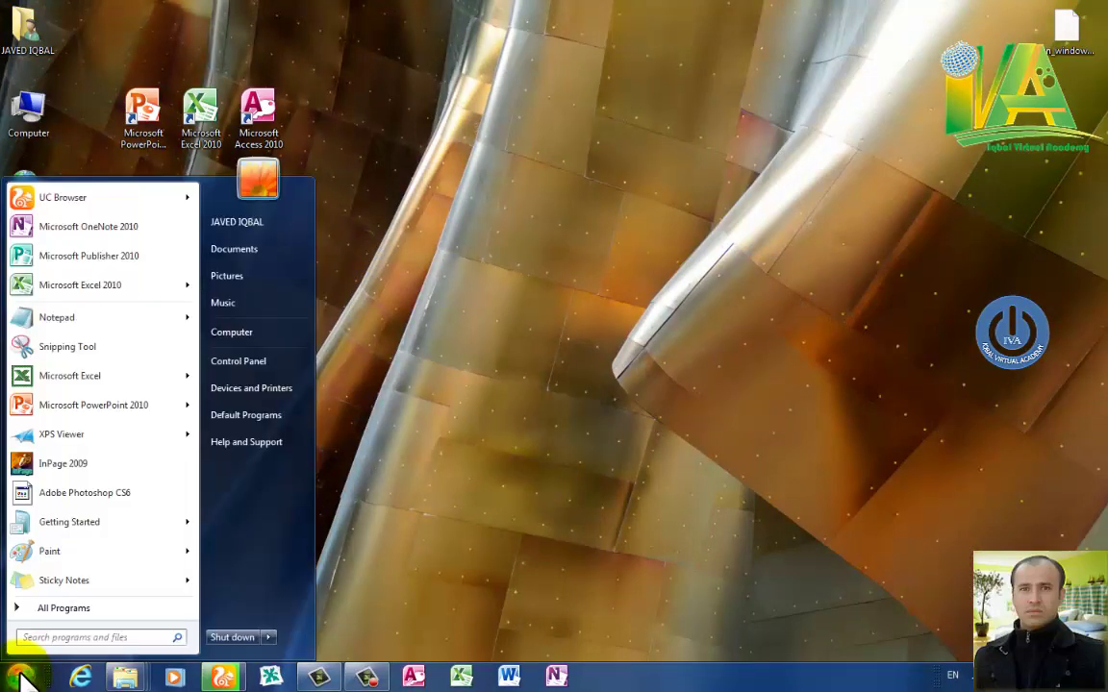
click(88, 606)
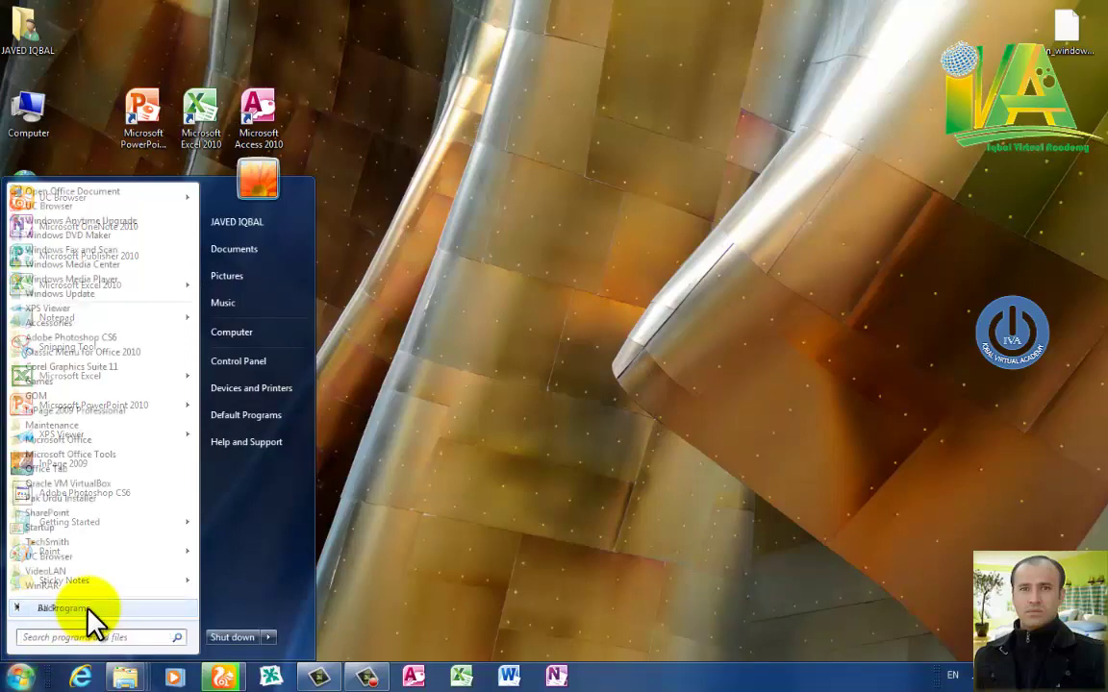
click(88, 606)
click(88, 610)
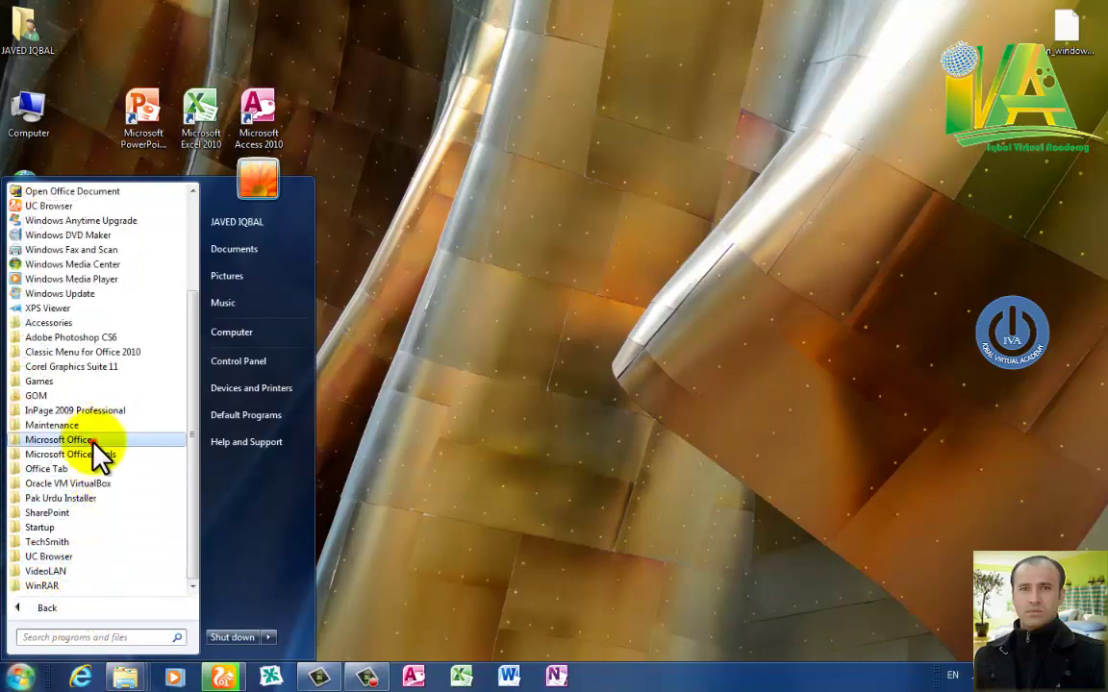
click(94, 440)
right_click(98, 572)
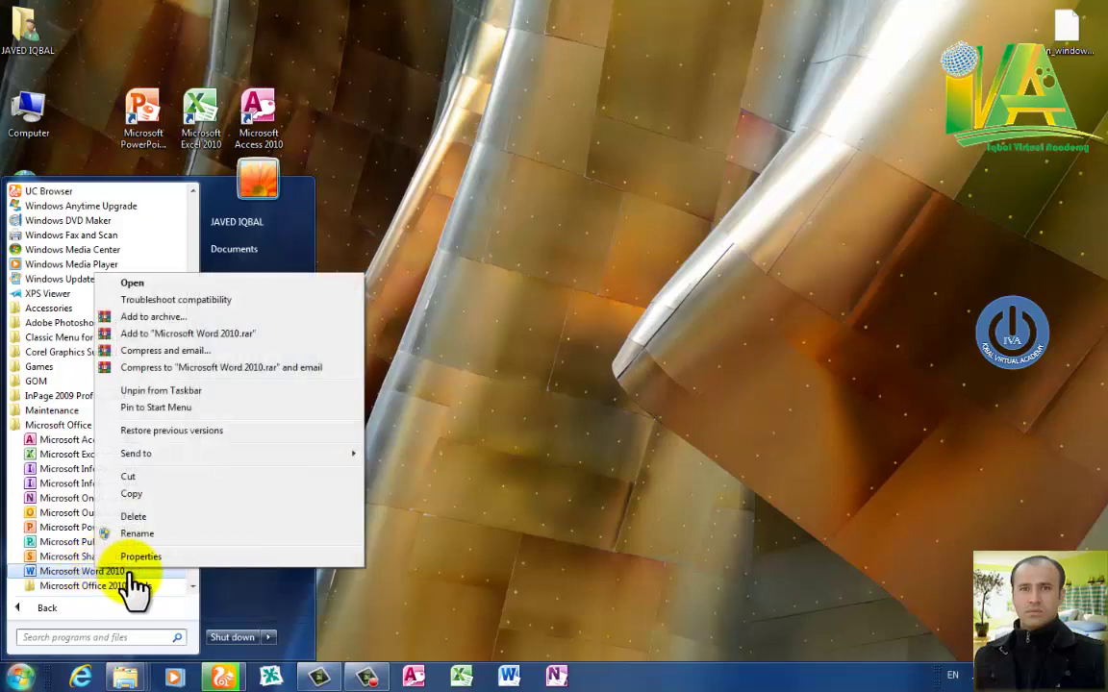
click(142, 556)
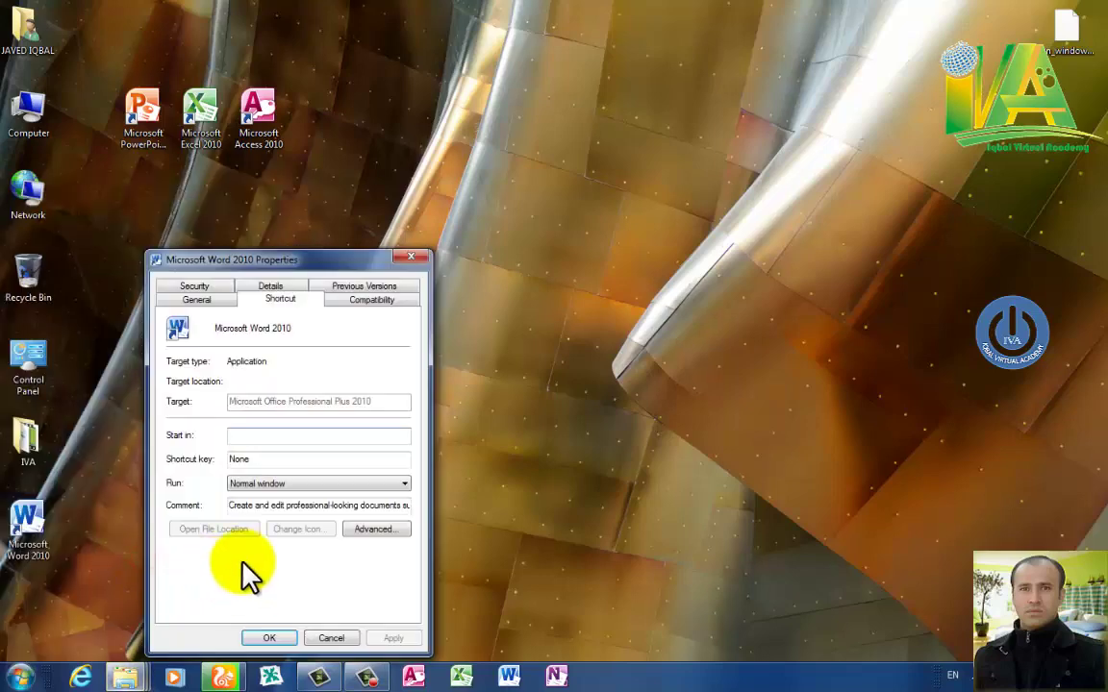
Assign Ctrl + Alt + W as the shortcut key for Microsoft Word 2010, granting administrator permission, and close the properties.
click(258, 461)
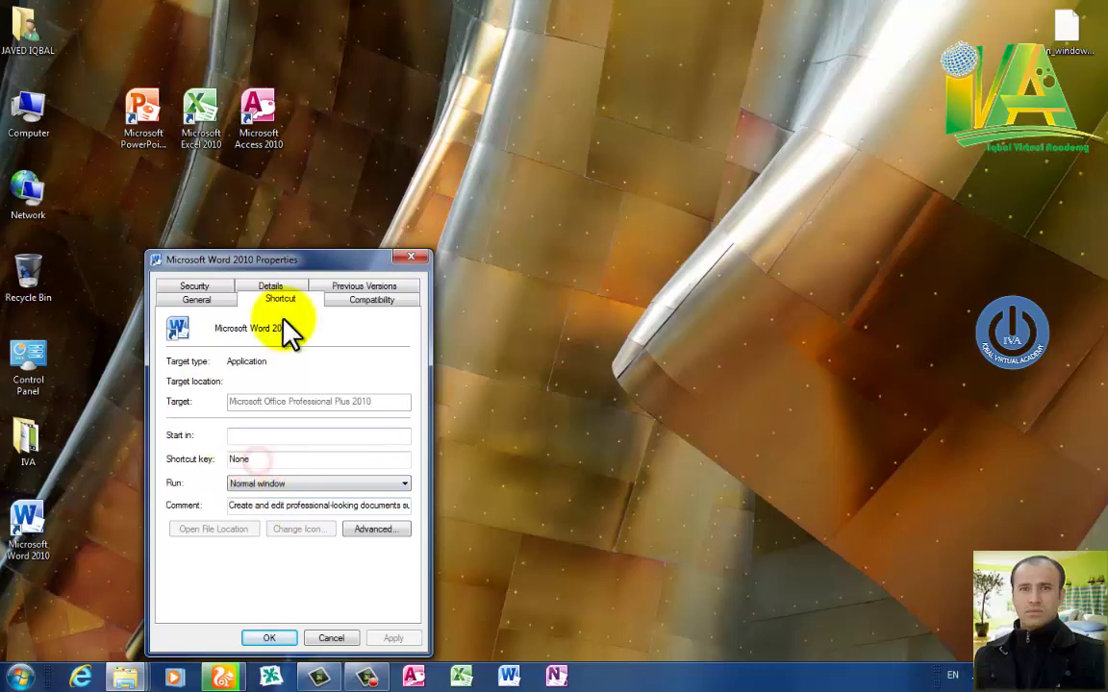
click(202, 300)
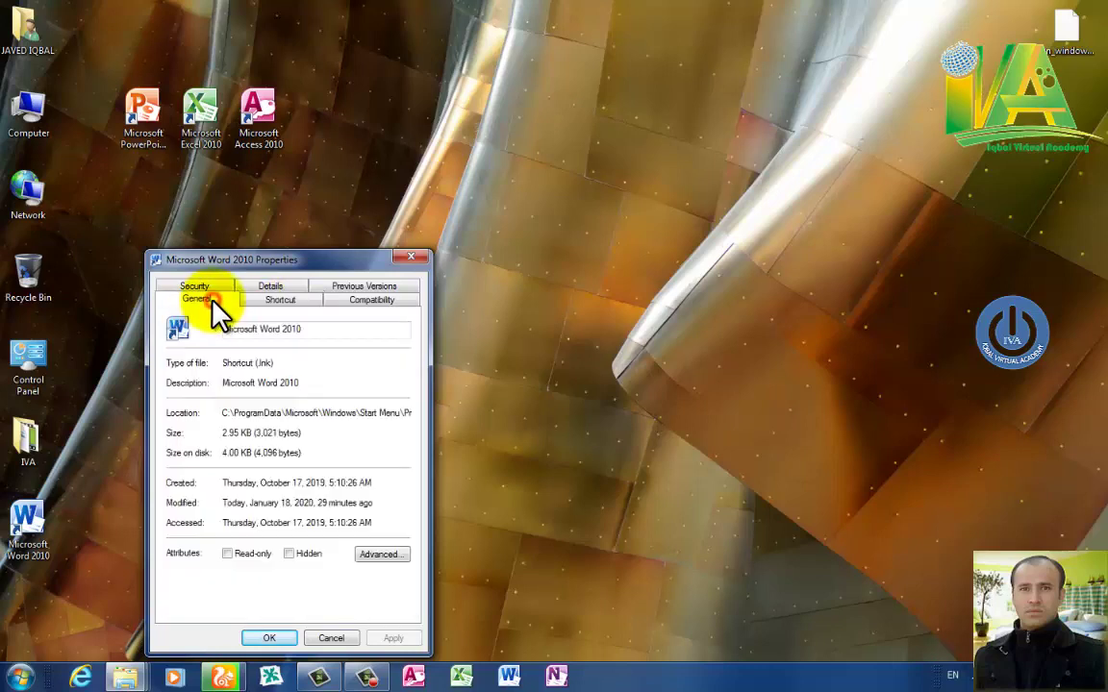
click(281, 301)
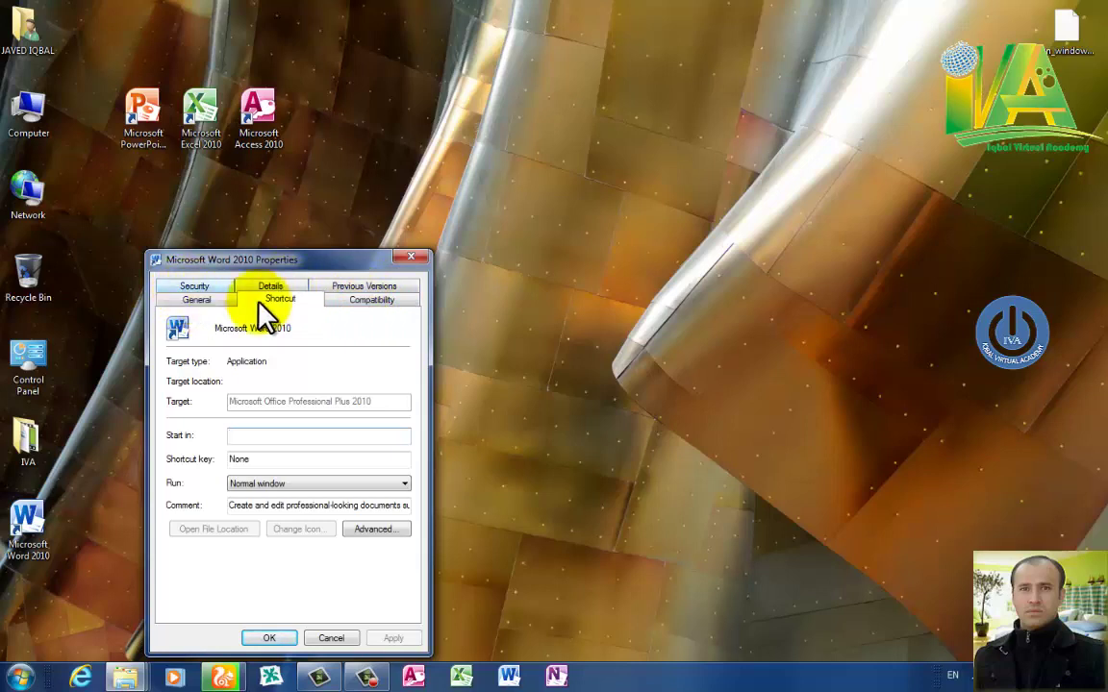
click(257, 462)
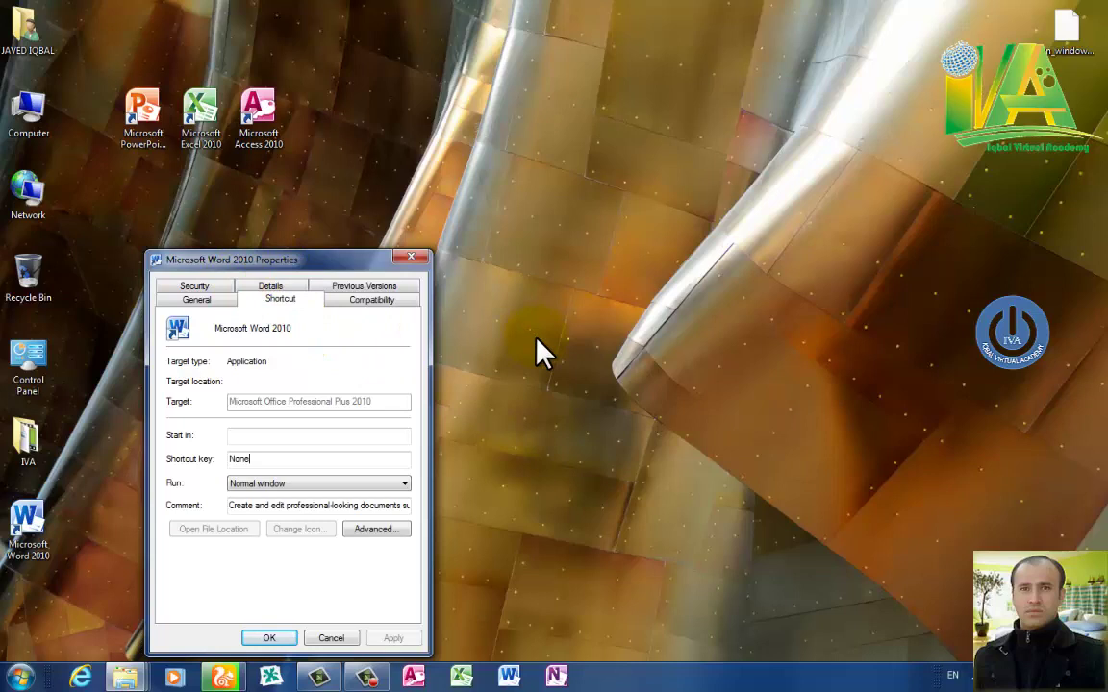
key(ctrl+alt+w)
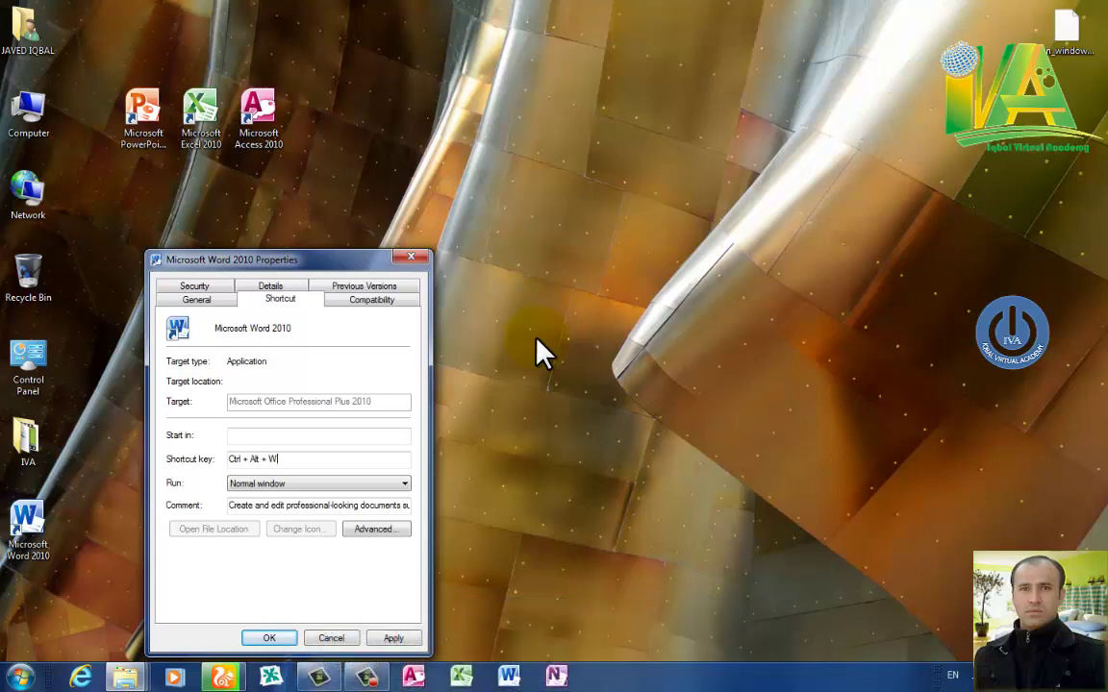
click(387, 639)
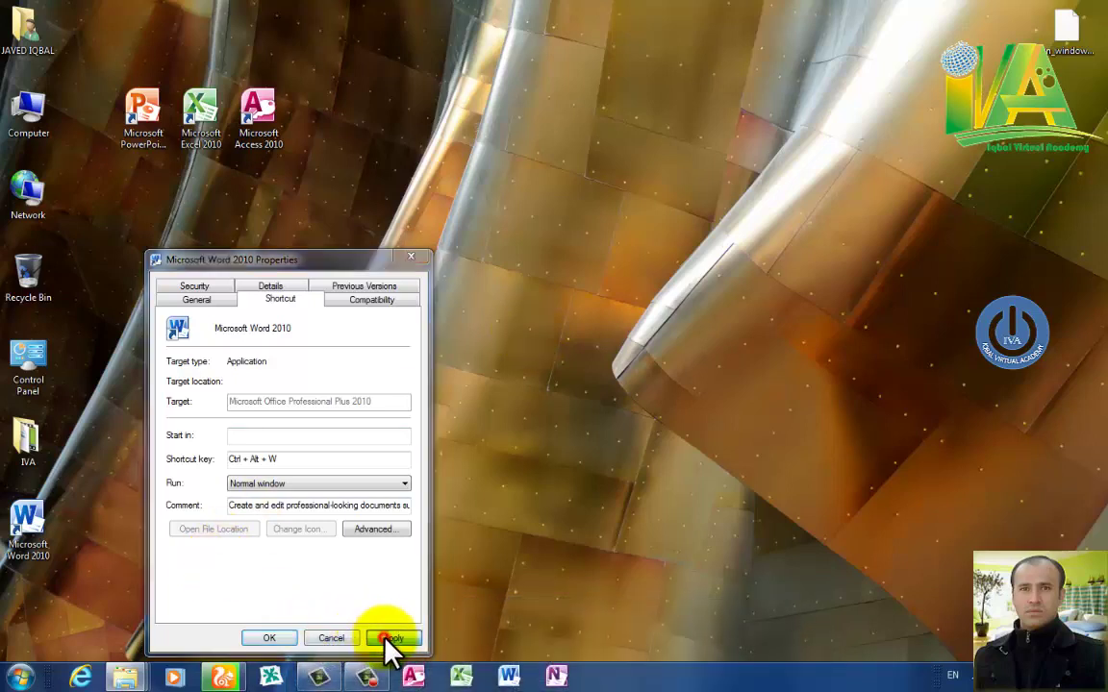
click(318, 487)
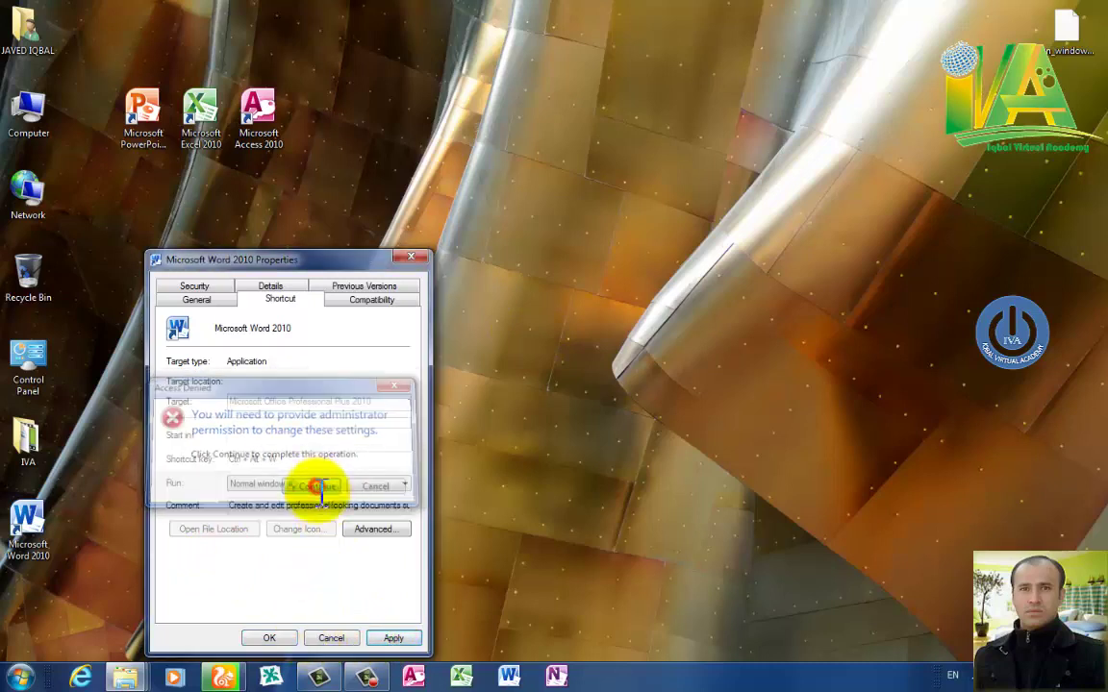
click(273, 641)
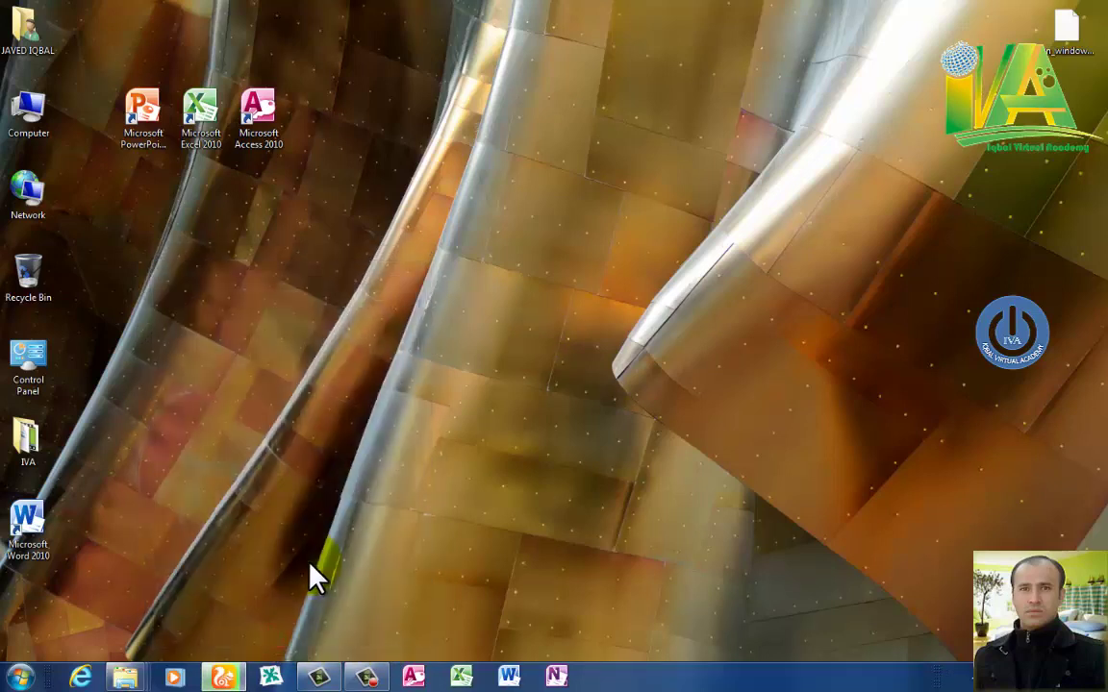
Test the new keyboard shortcut by launching Word 2010, and close Word and the Run dialog.
key(ctrl+alt+w)
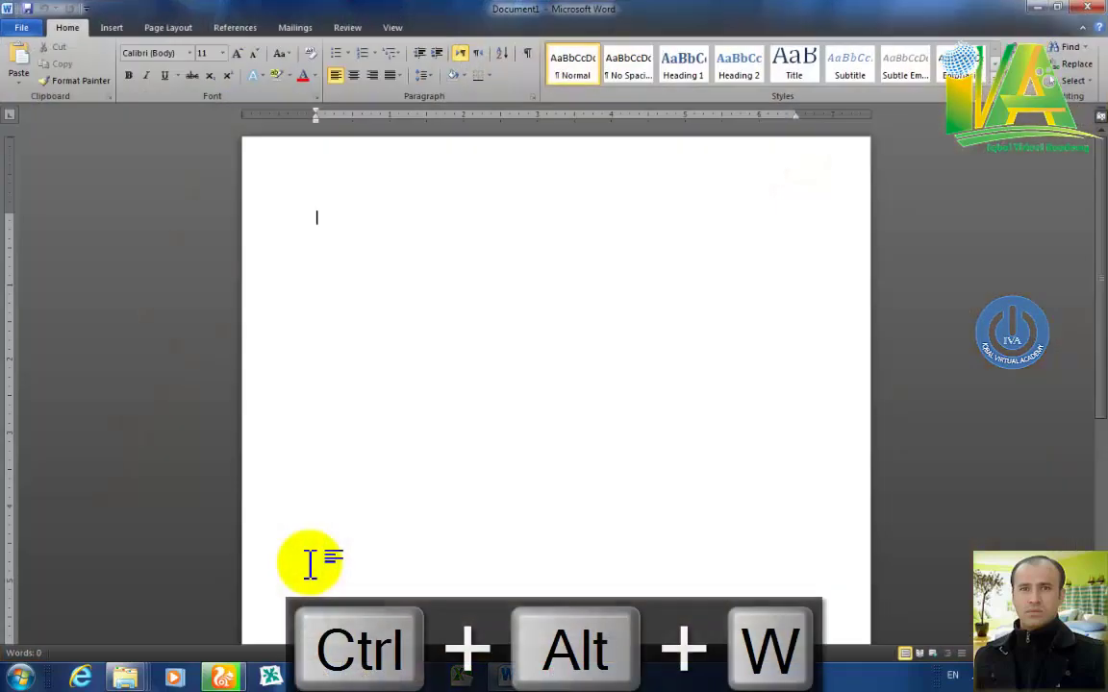
click(1094, 11)
key(F9)
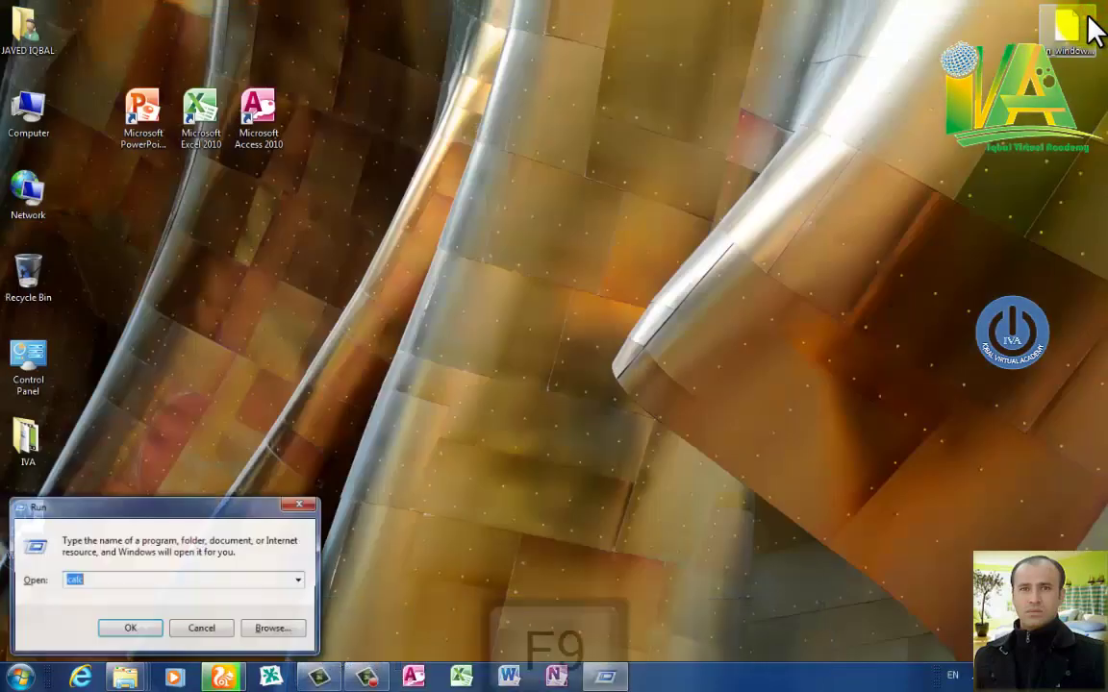
click(307, 502)
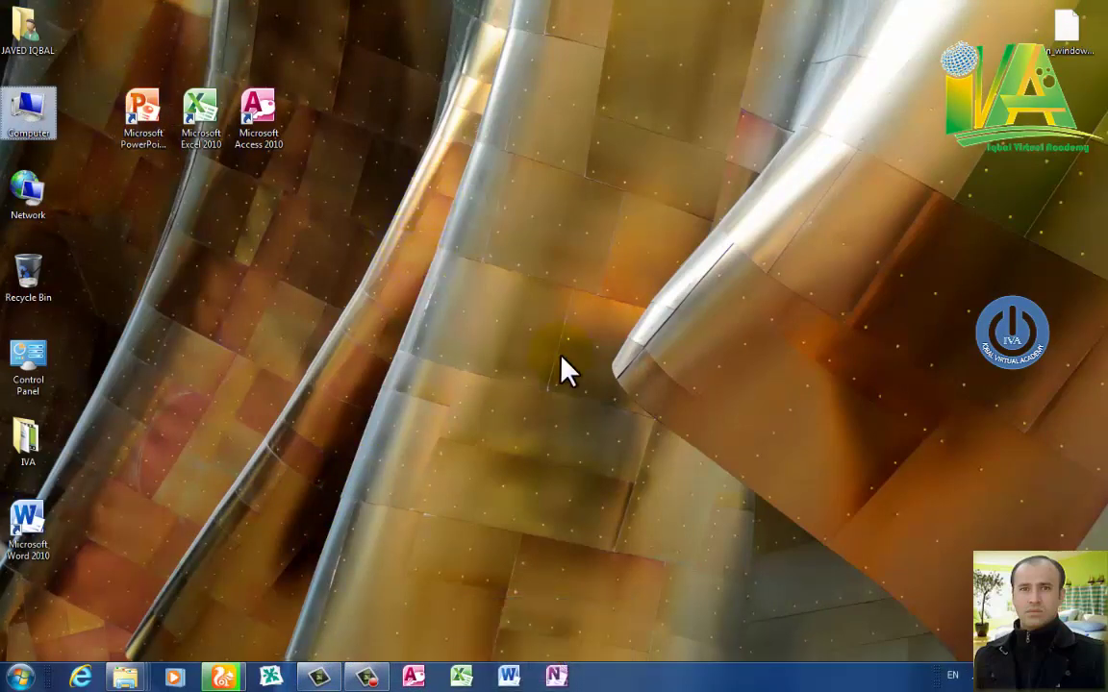
Move the Microsoft Access 2010 shortcut away from the other Office shortcuts on the desktop.
key(ctrl+z)
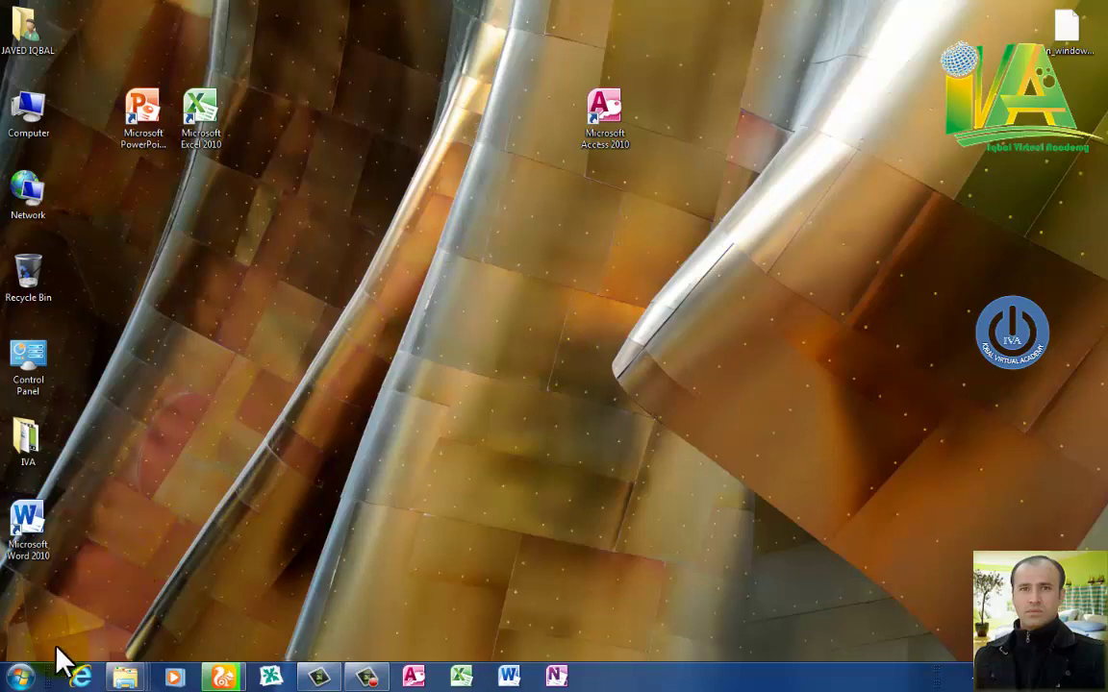
click(20, 677)
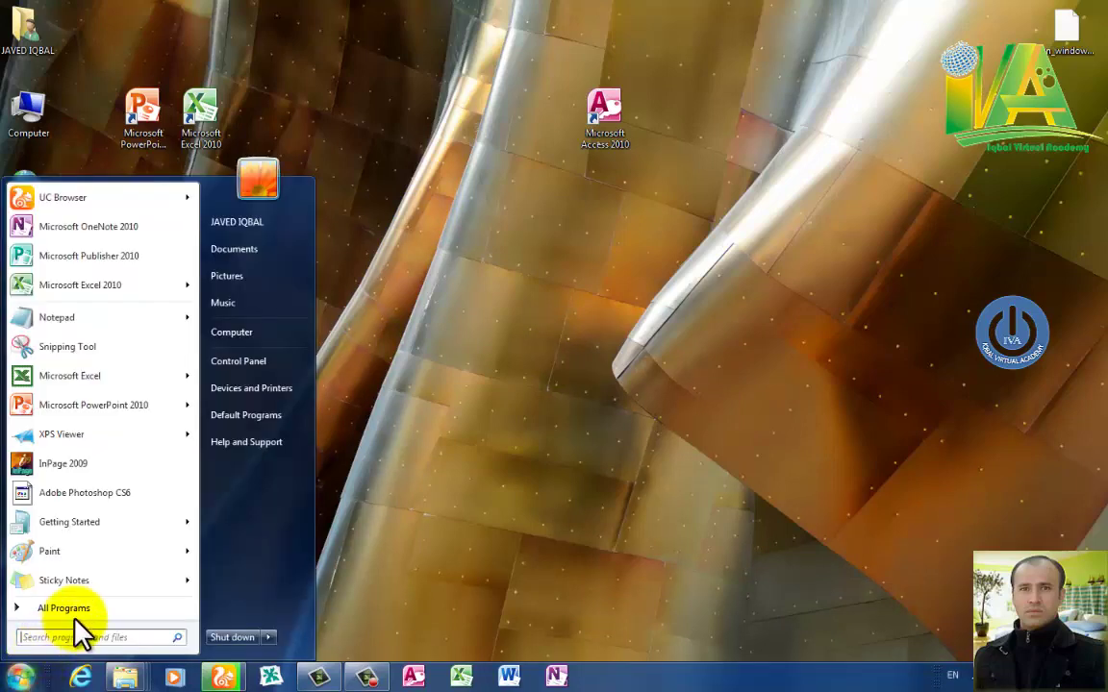
click(655, 344)
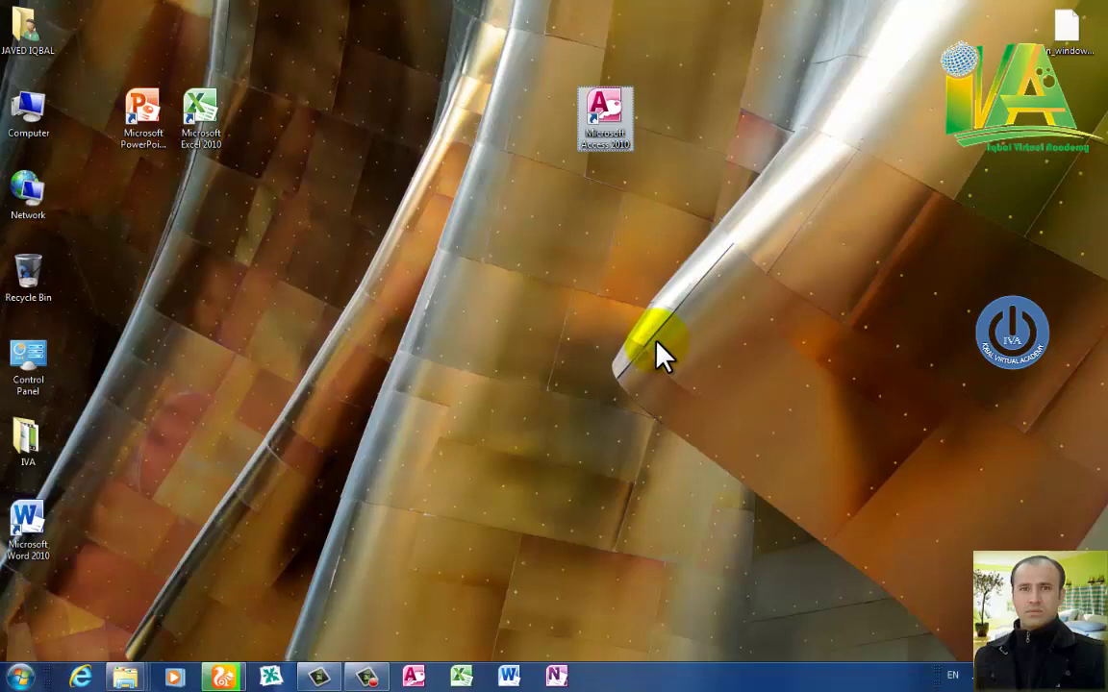
Launch Word 2010 once more with its assigned keyboard shortcut and close it.
key(ctrl+alt+w)
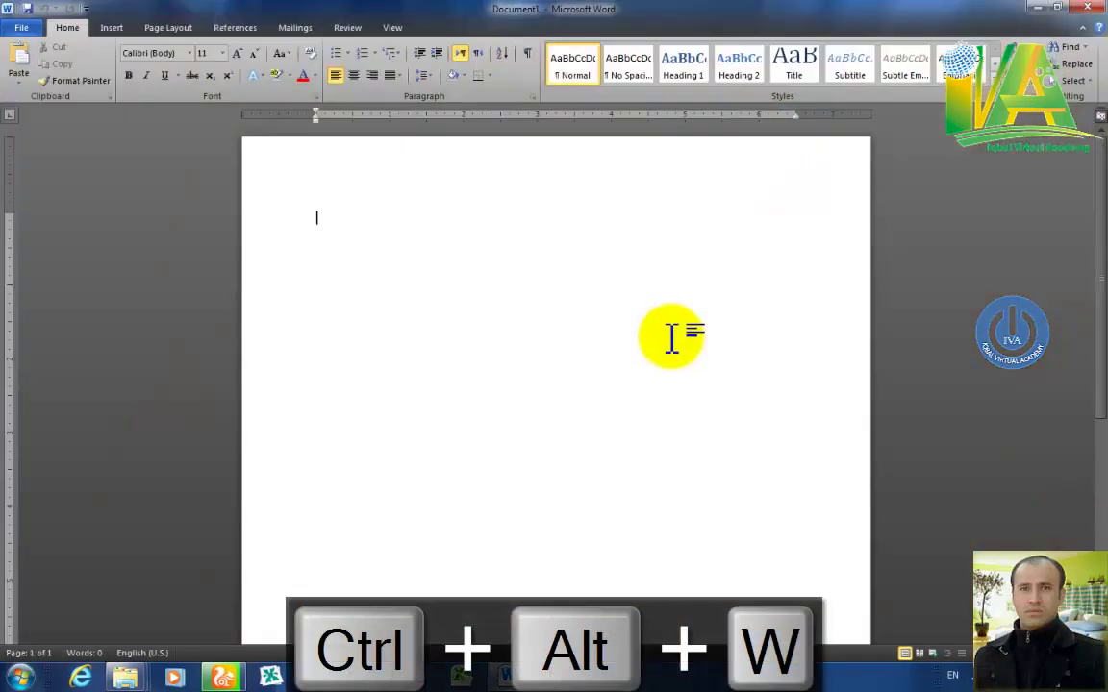
key(alt+F4)
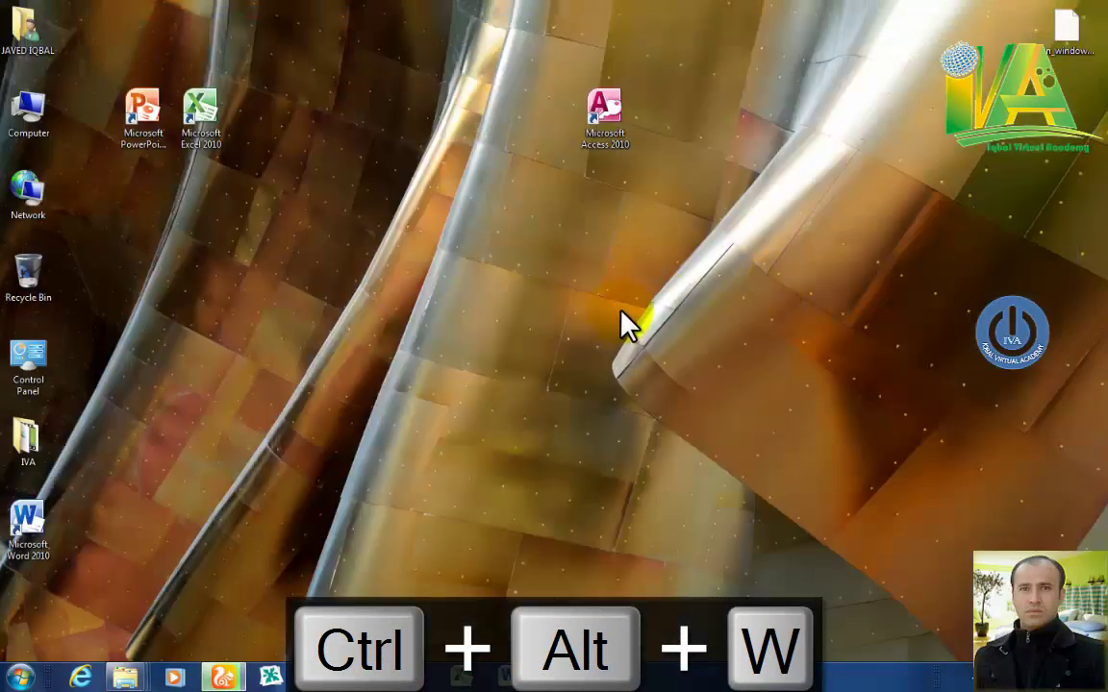
Open the properties of Microsoft Excel 2010 from the Microsoft Office folder in the Start menu's program list.
click(21, 678)
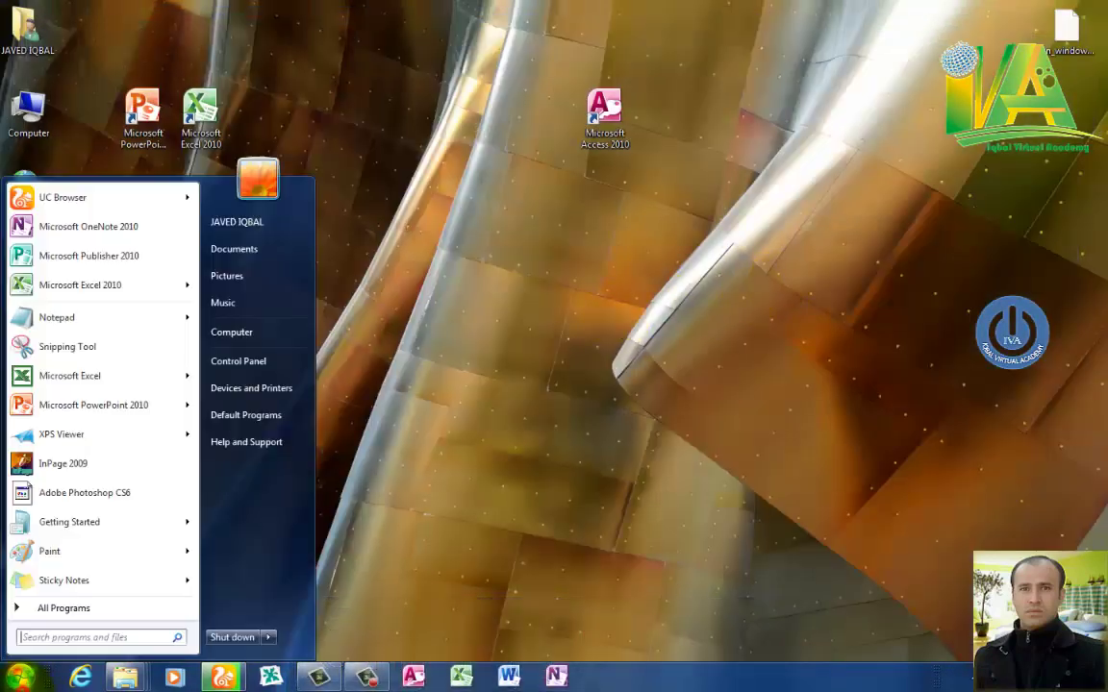
click(77, 610)
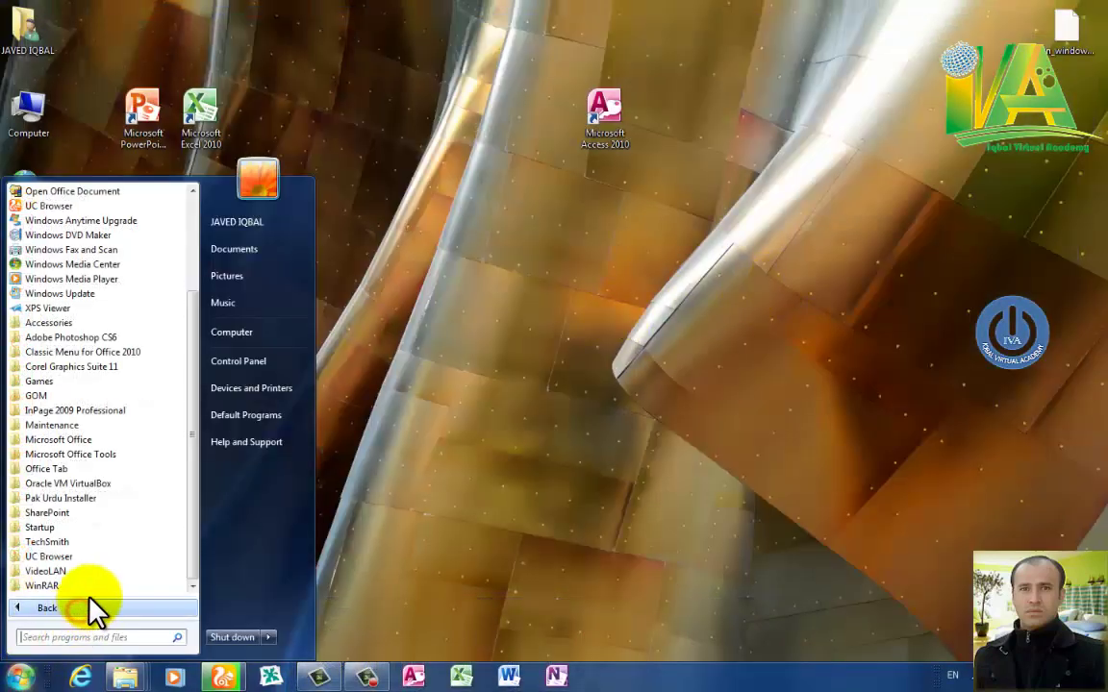
click(109, 442)
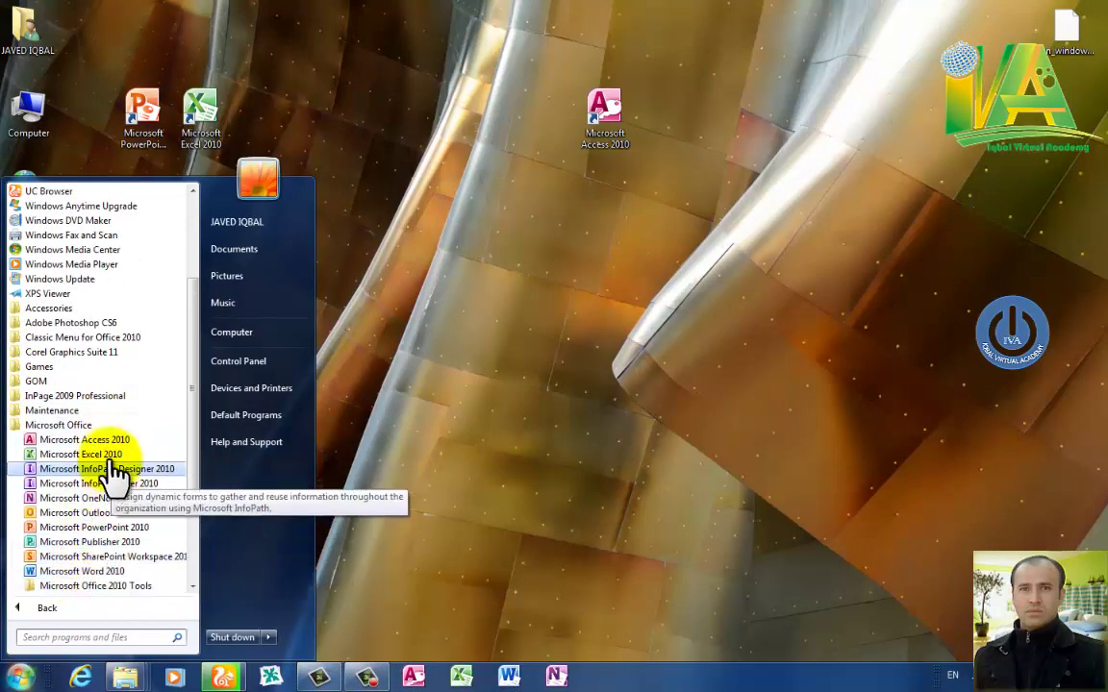
right_click(110, 454)
click(138, 440)
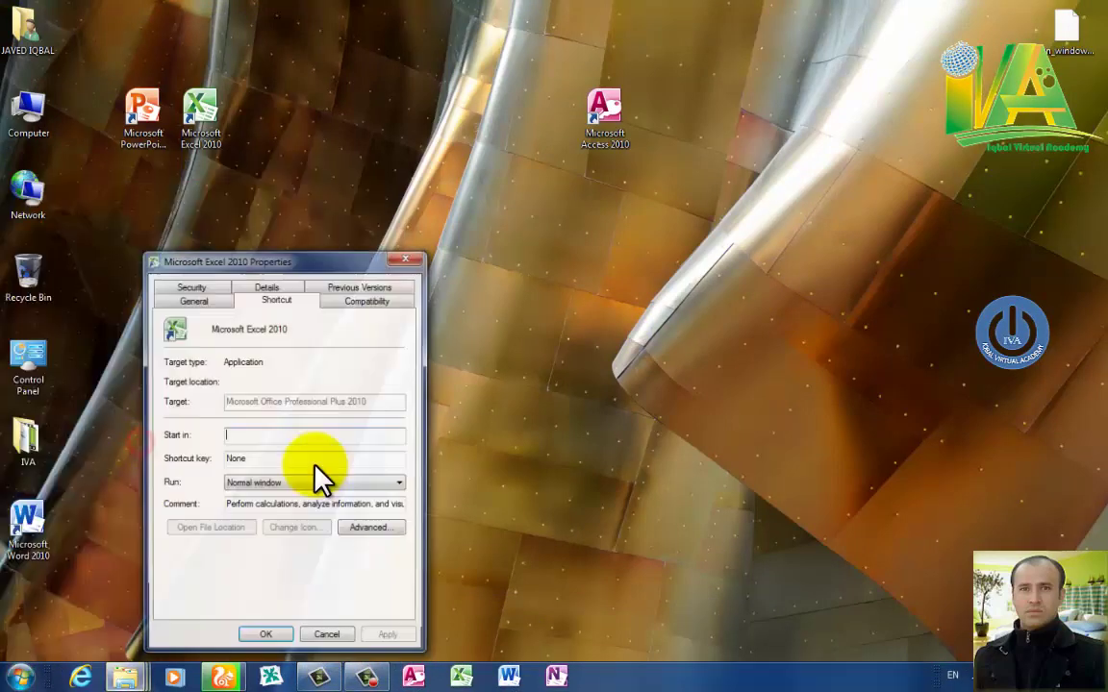
Set the shortcut key for Microsoft Excel 2010 to Ctrl + Alt + E.
click(271, 460)
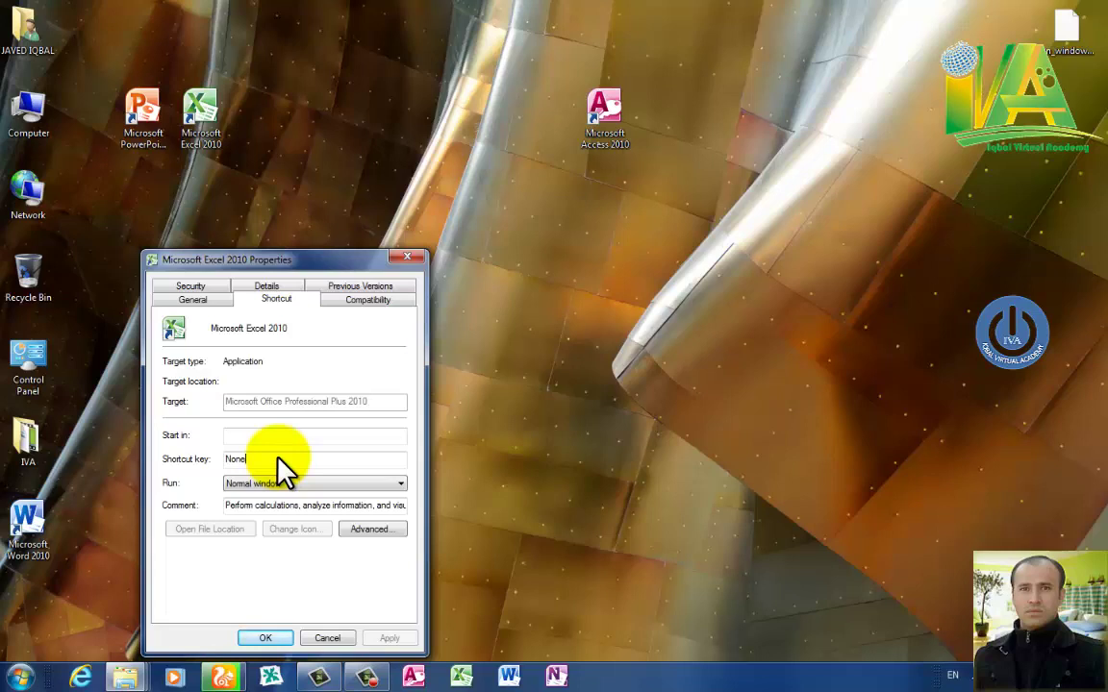
key(BackSpace)
key(ctrl+alt)
key(ctrl+alt+e)
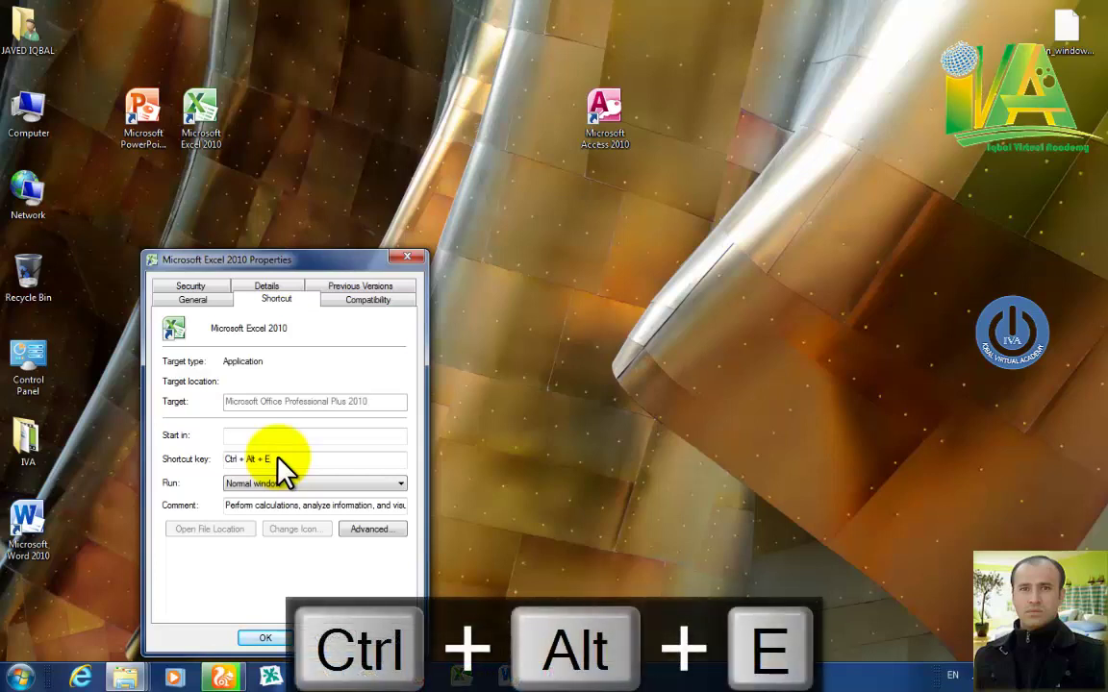
Assign Ctrl + Alt + X as the shortcut key for Microsoft Excel 2010, granting administrator permission, and close the properties.
key(BackSpace)
key(ctrl+alt)
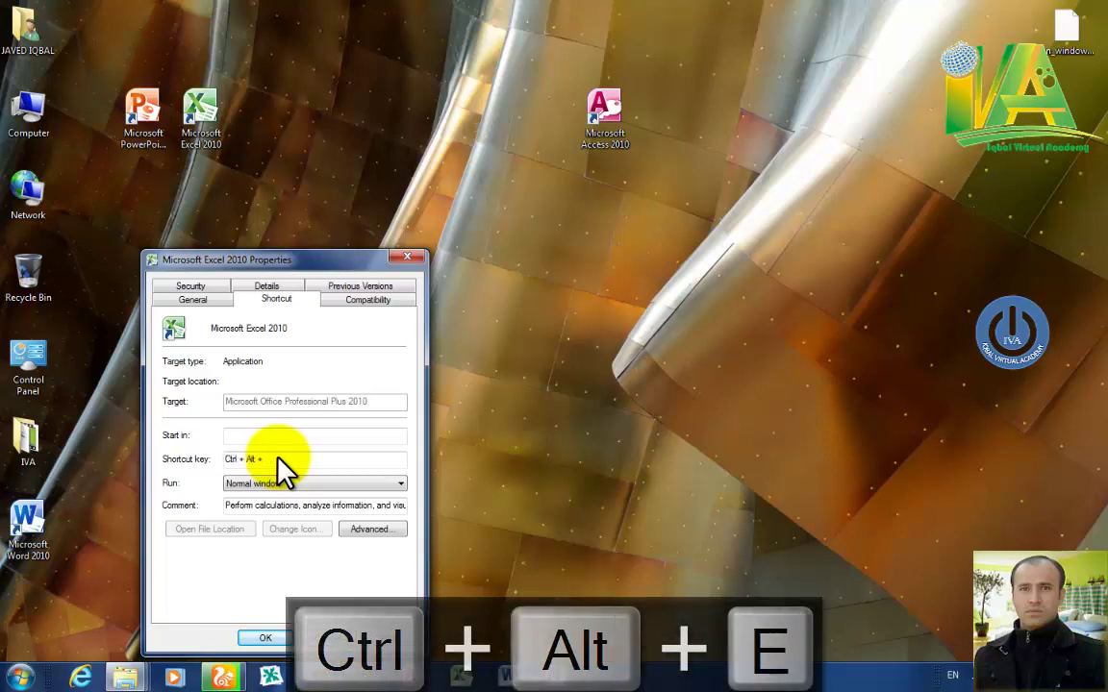
key(ctrl+alt+x)
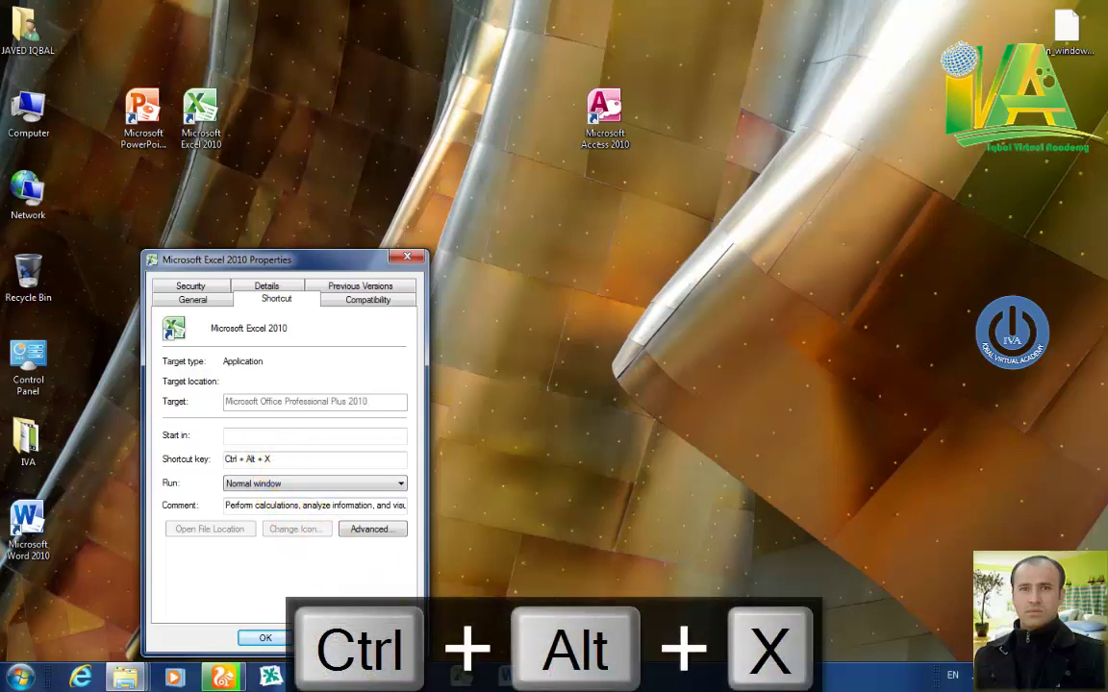
click(267, 638)
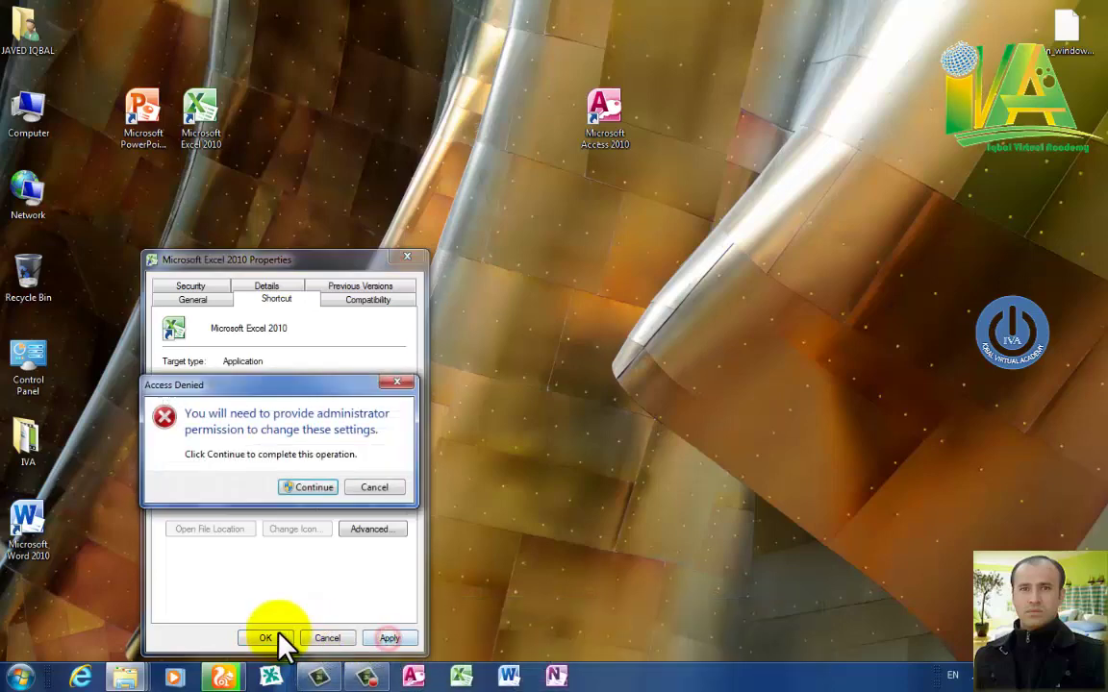
click(309, 487)
click(277, 640)
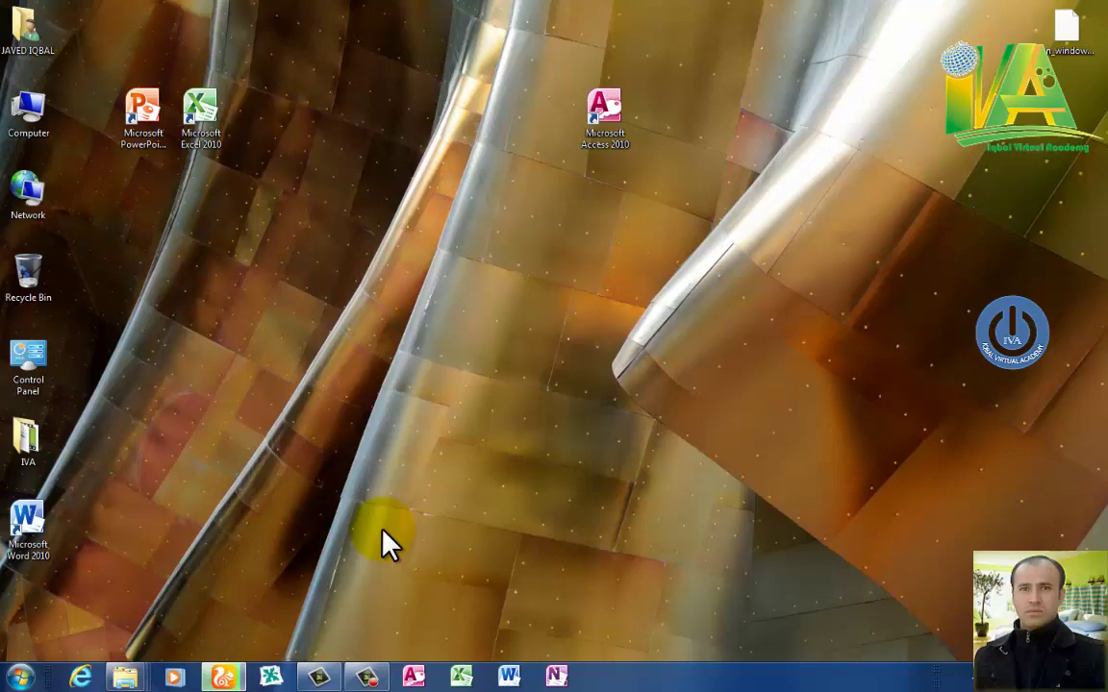
Launch Excel 2010 and close it, and do the same with Word 2010, using their assigned keyboard shortcuts.
key(ctrl+alt+x)
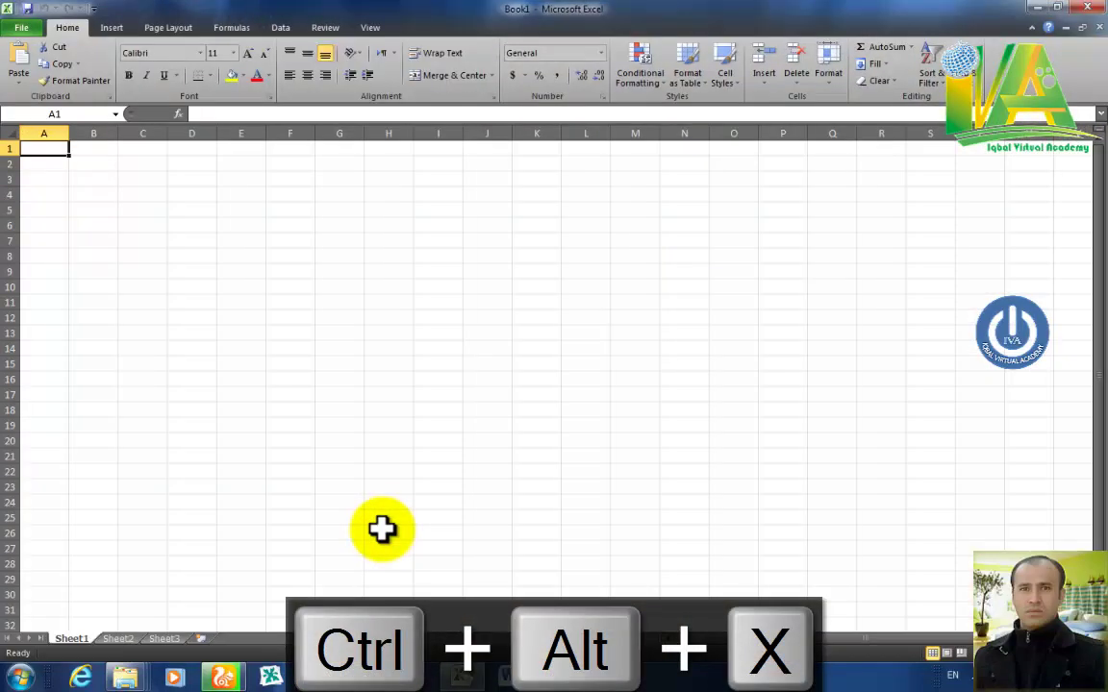
click(1088, 7)
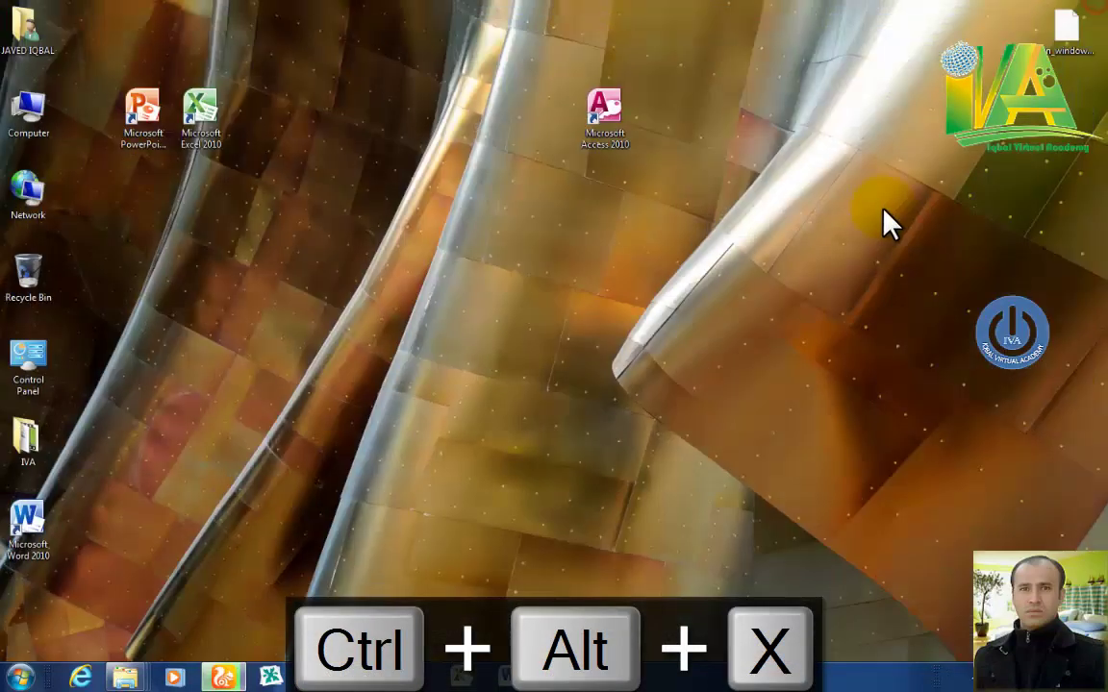
key(ctrl+alt+w)
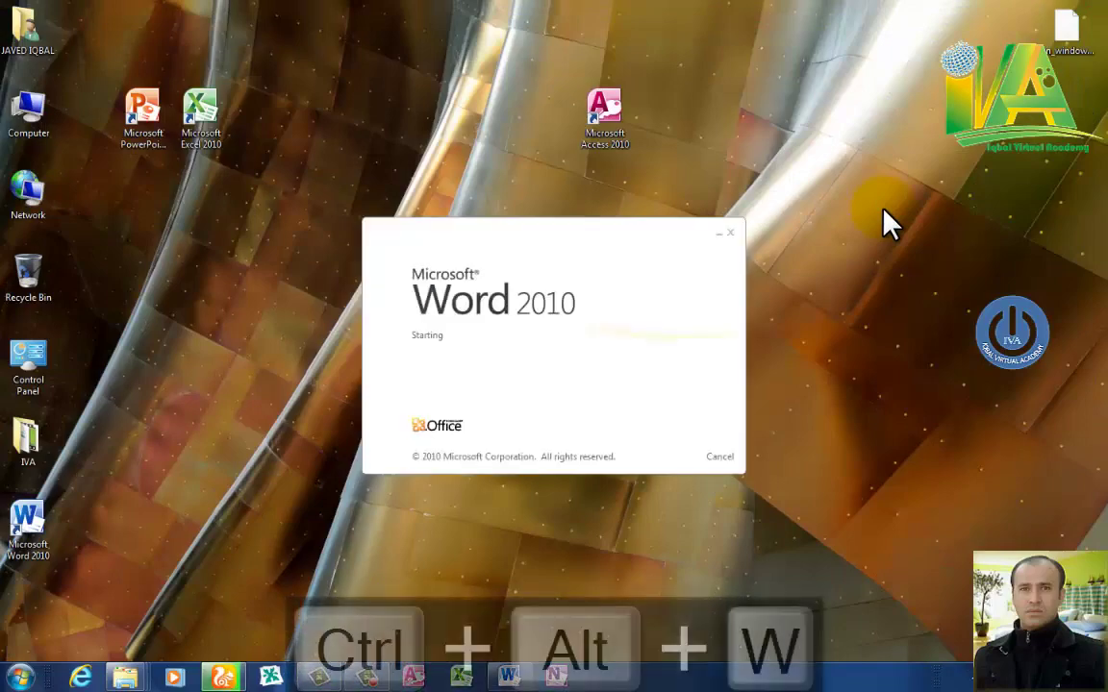
click(1088, 8)
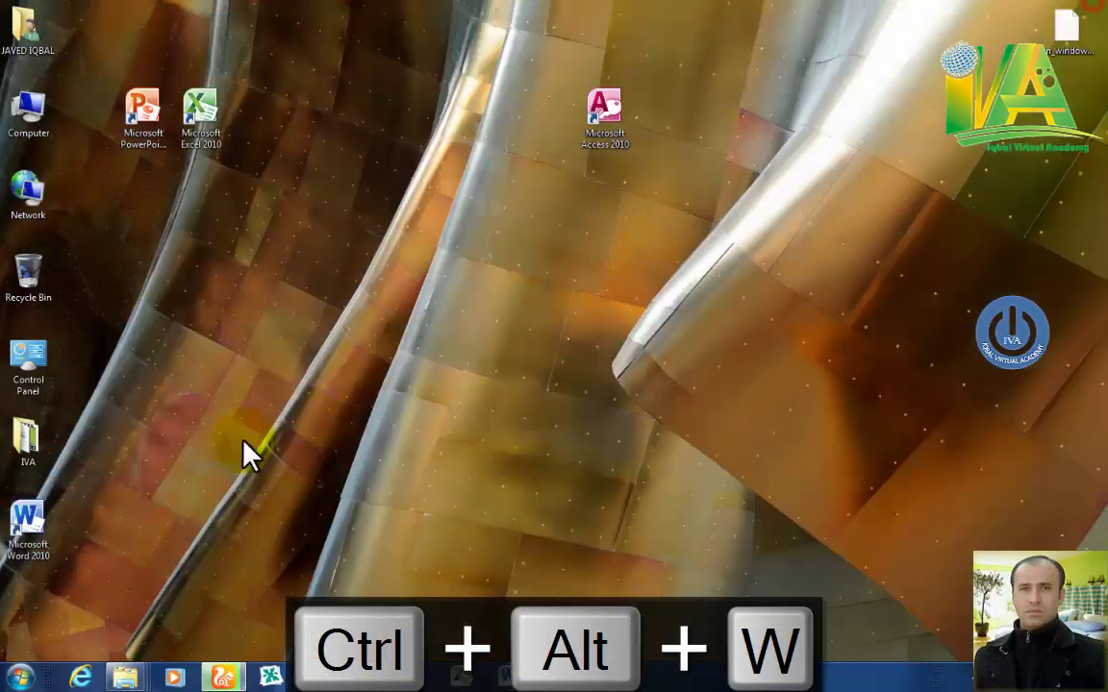
Assign Ctrl + Alt + I as the shortcut key for InPage 2009 in its properties, granting administrator permission, and close the properties.
click(21, 678)
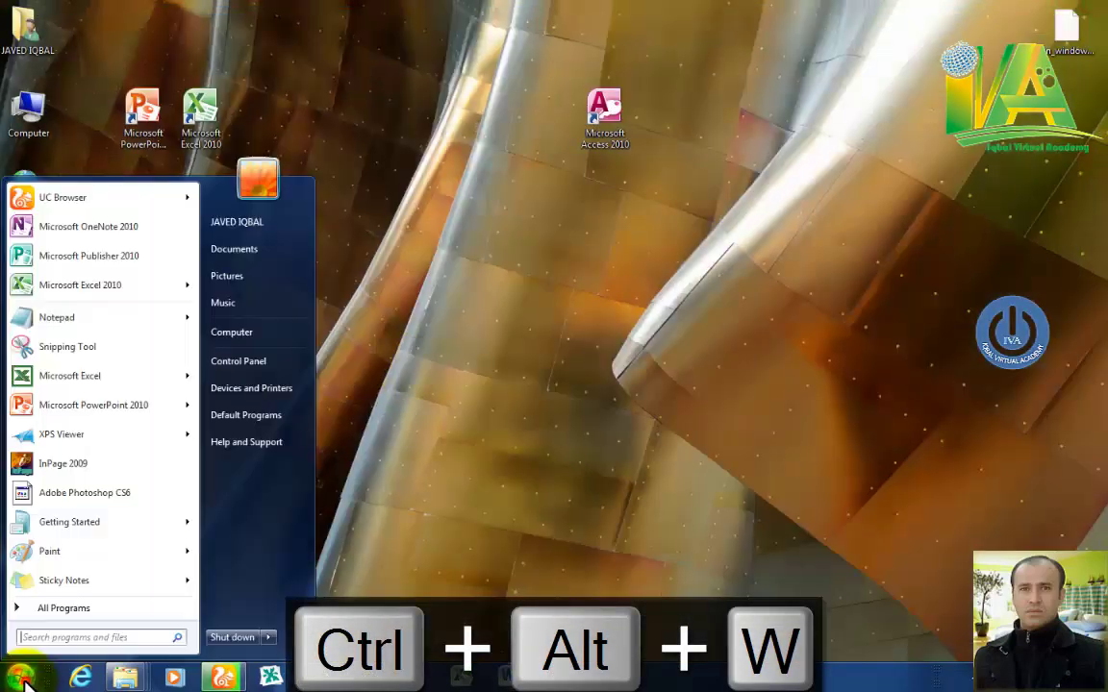
right_click(77, 469)
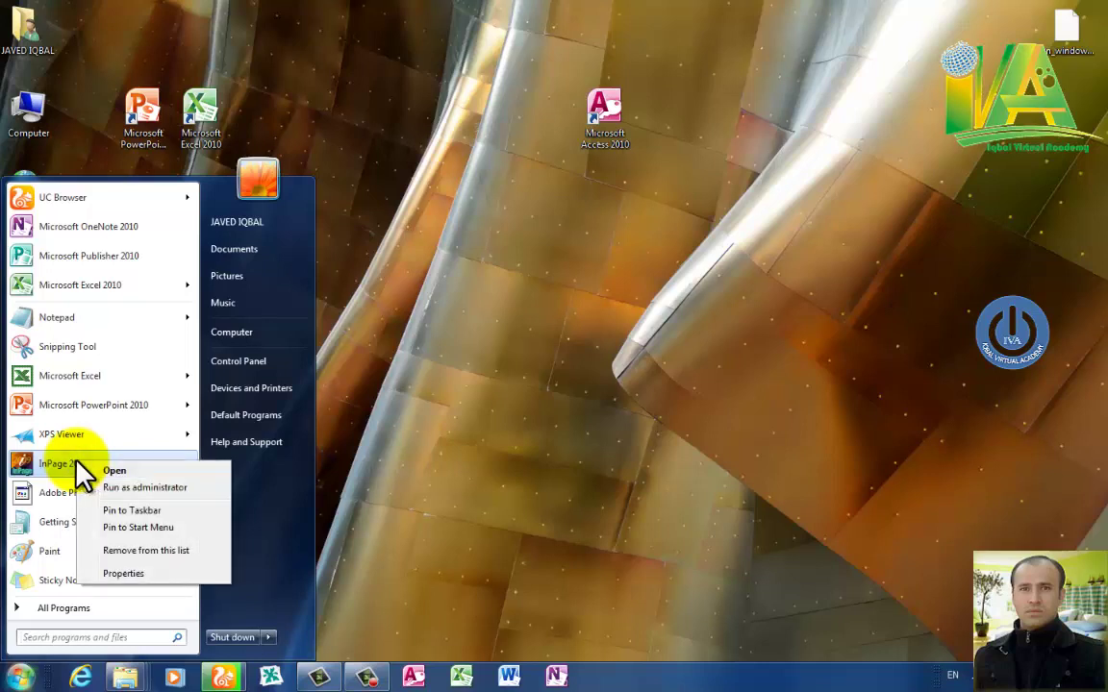
click(123, 574)
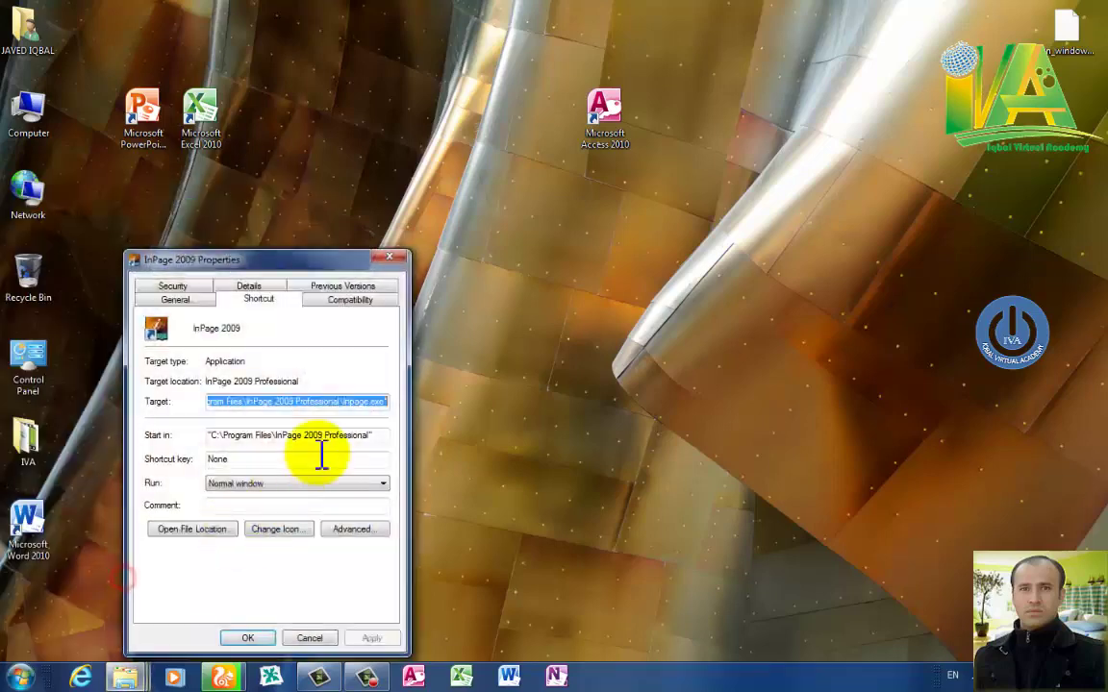
click(249, 463)
key(ctrl+alt+i)
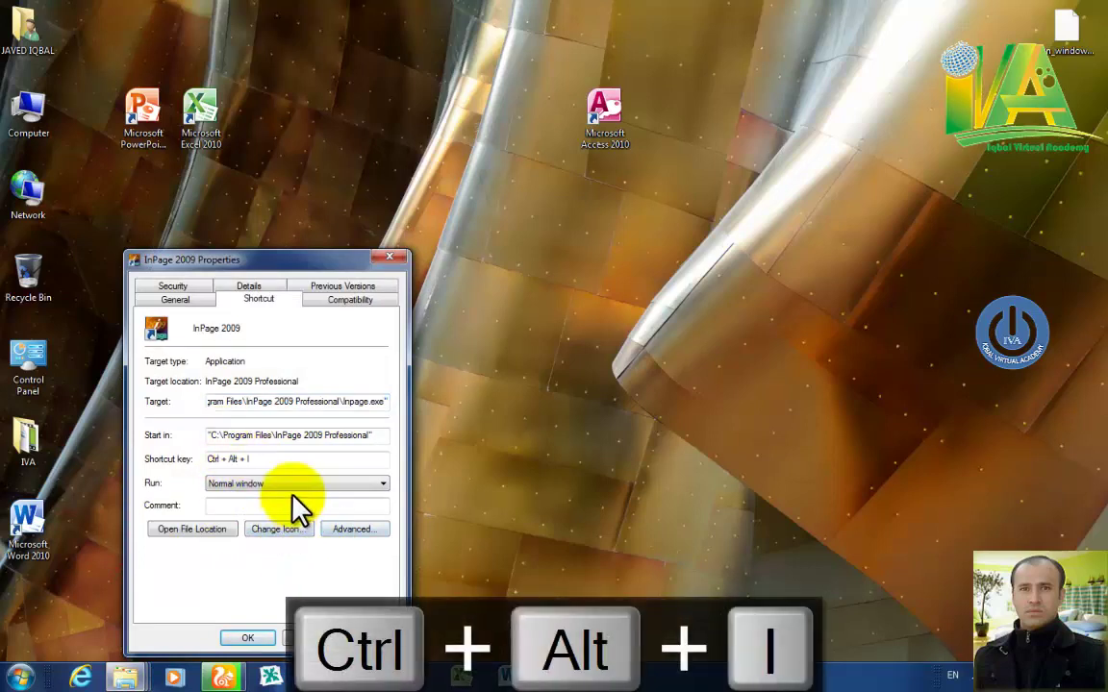
click(371, 638)
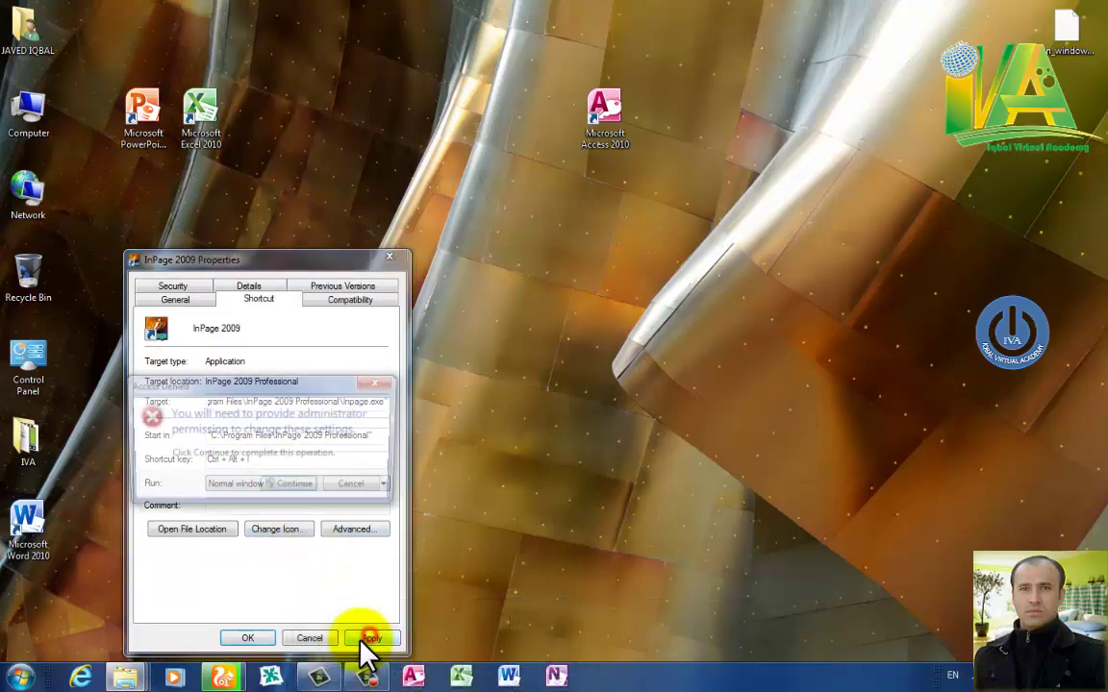
click(297, 485)
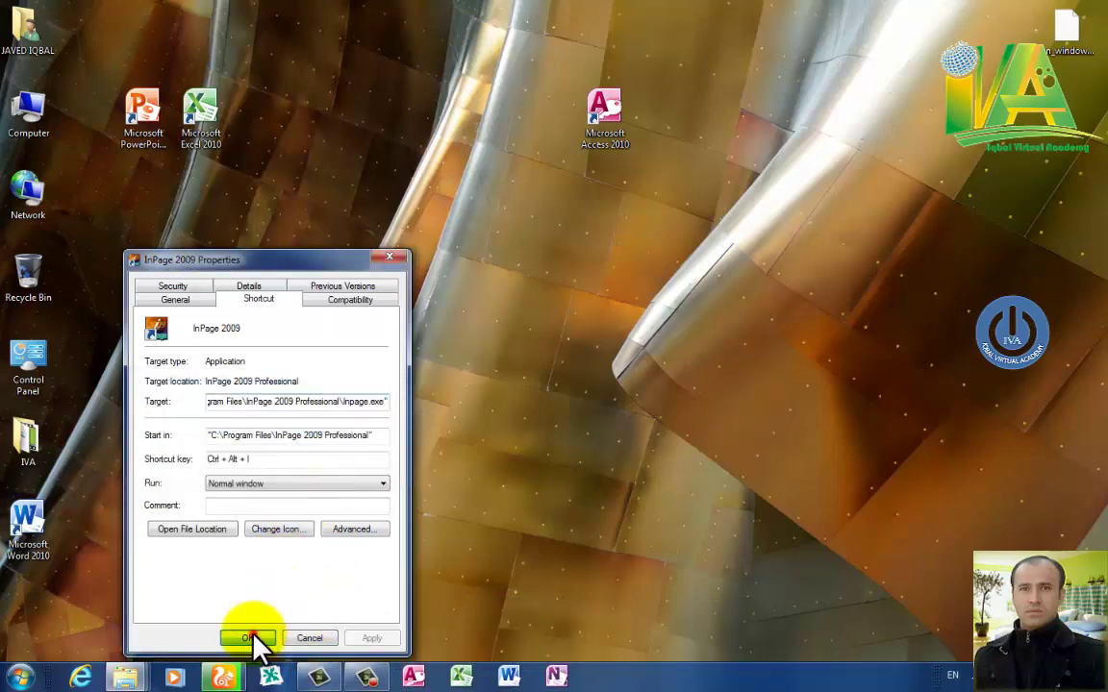
click(252, 636)
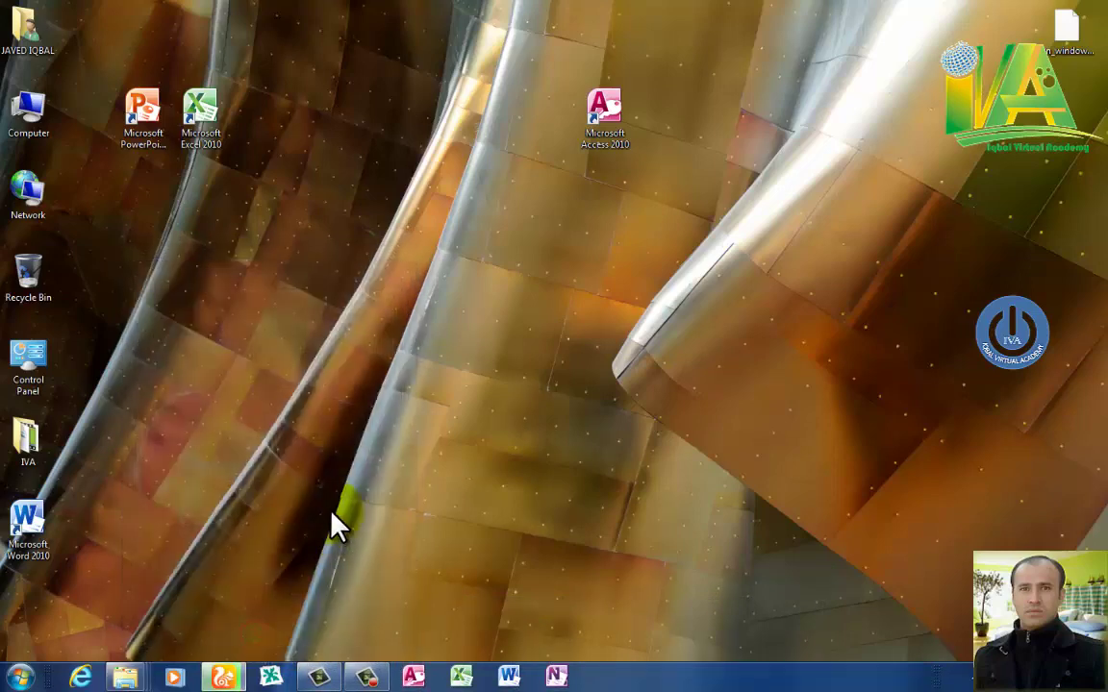
Launch InPage 2009 with its assigned keyboard shortcut, dismiss the registry warning and create a new A4 portrait document with default settings.
key(ctrl+alt+i)
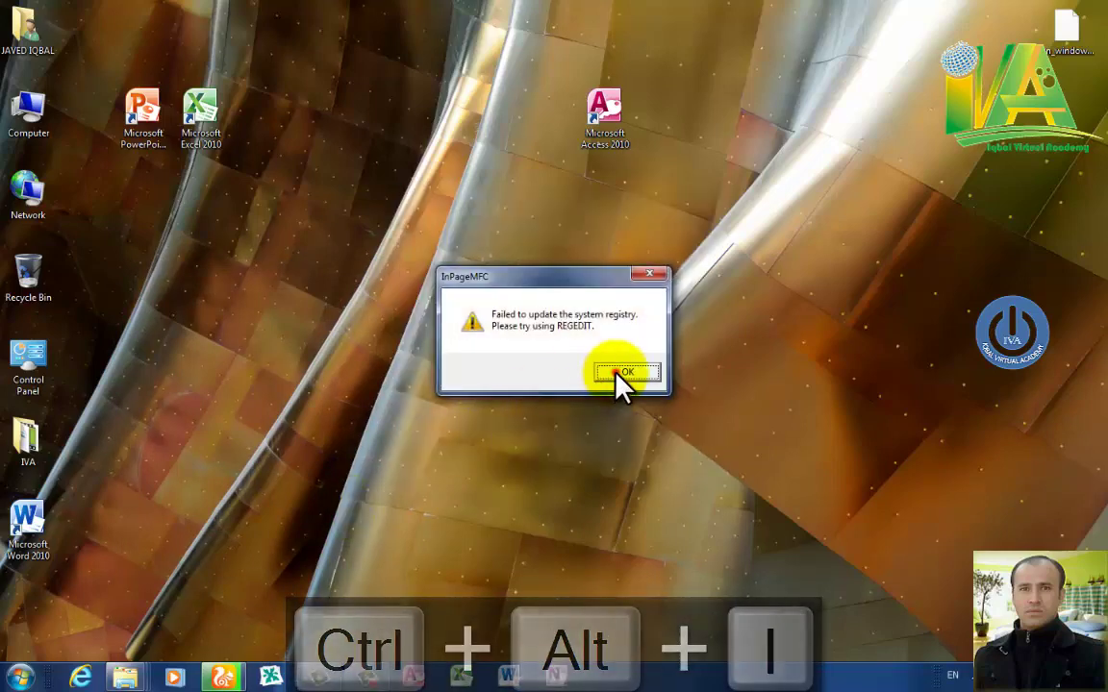
click(626, 372)
click(12, 26)
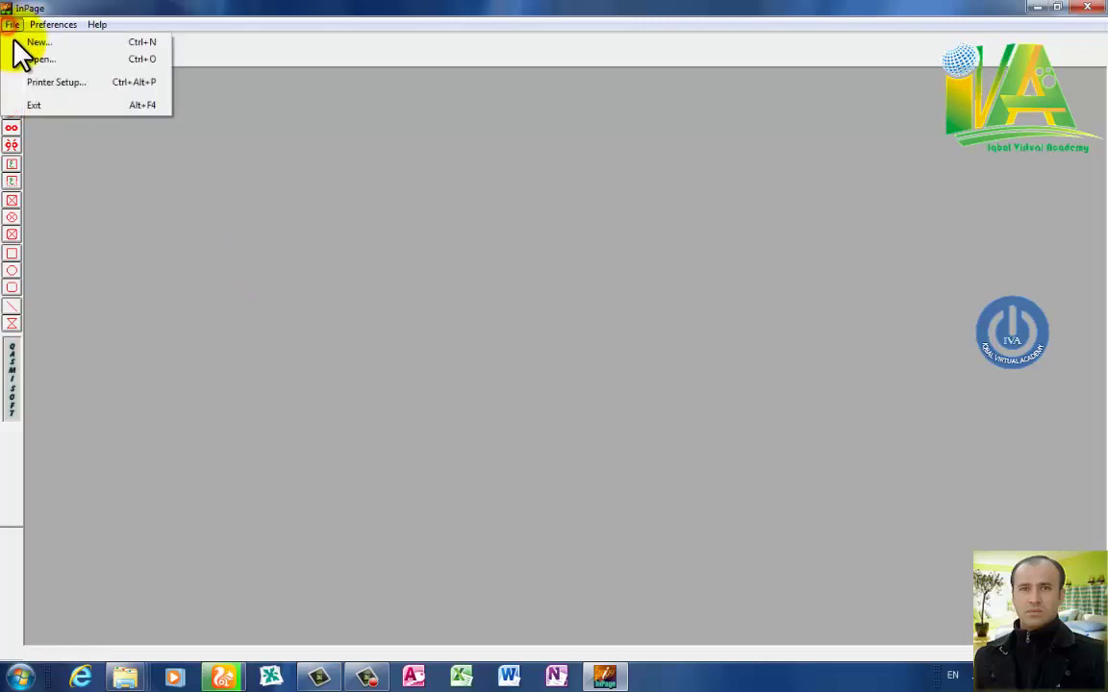
click(29, 42)
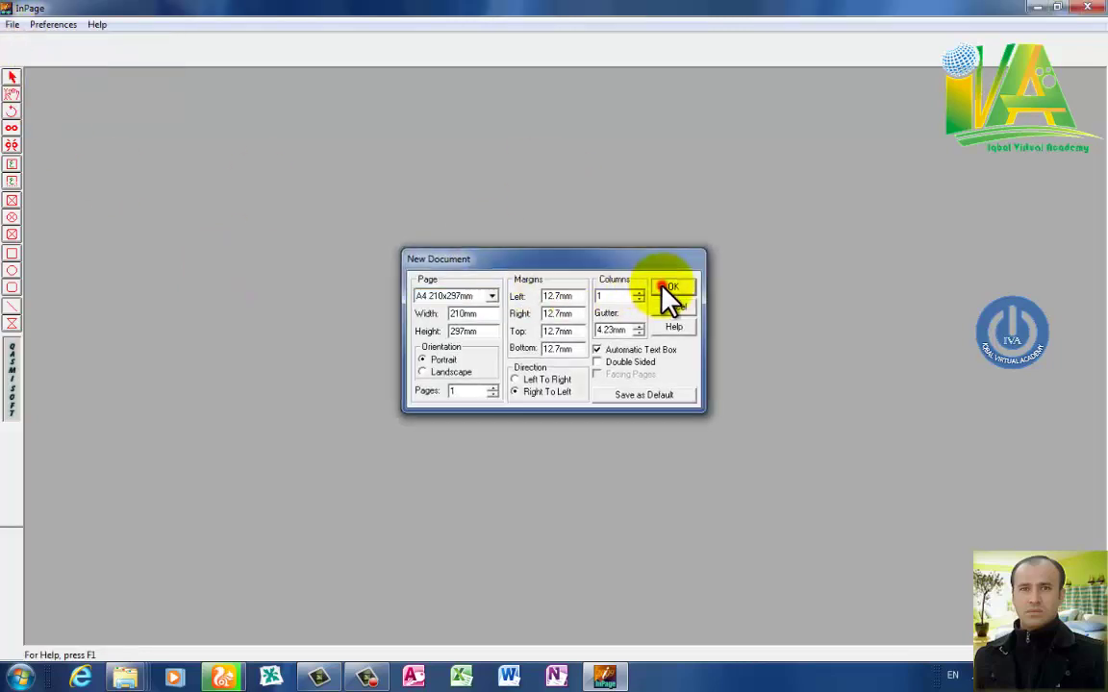
click(670, 288)
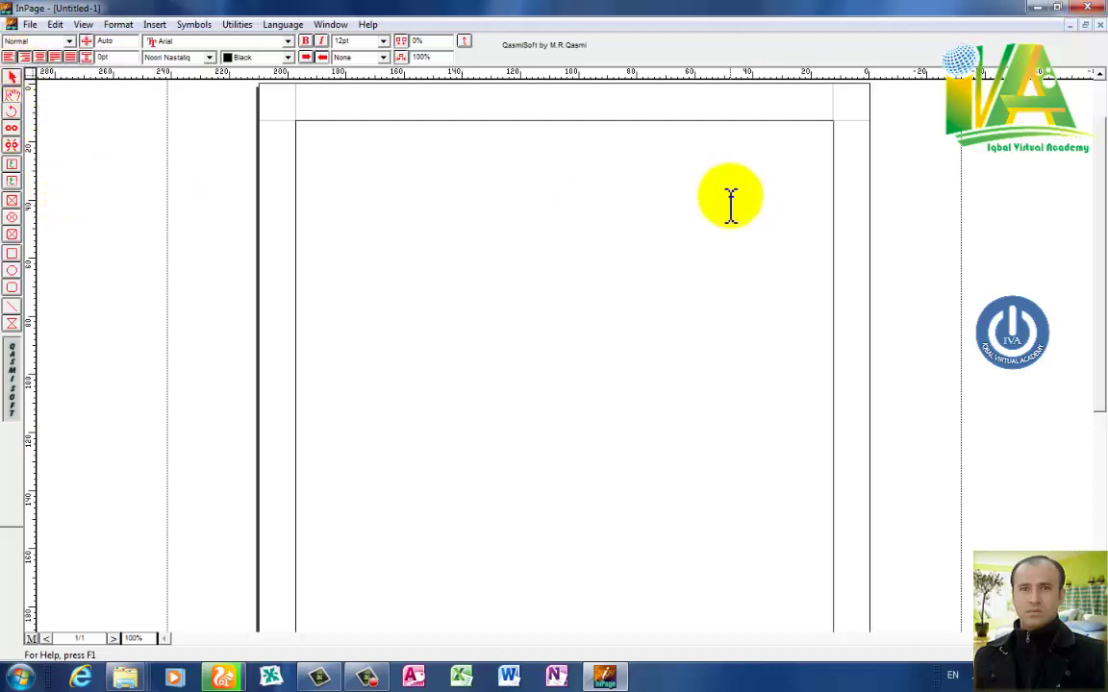
Close InPage and refresh the desktop.
click(1086, 10)
right_click(188, 268)
click(230, 308)
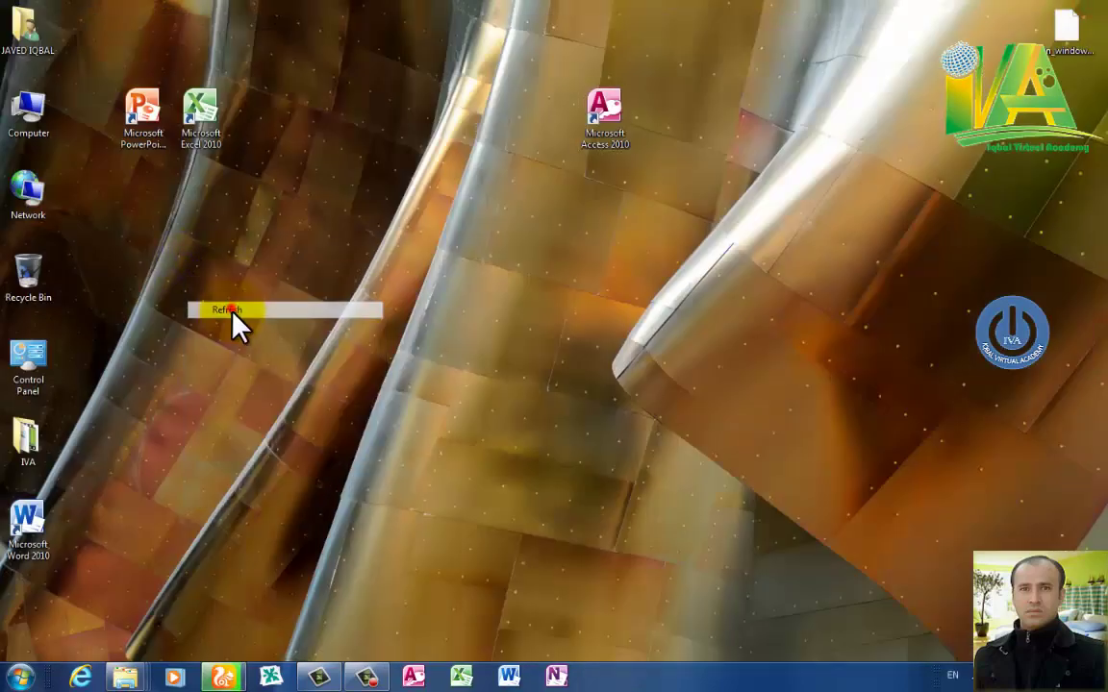